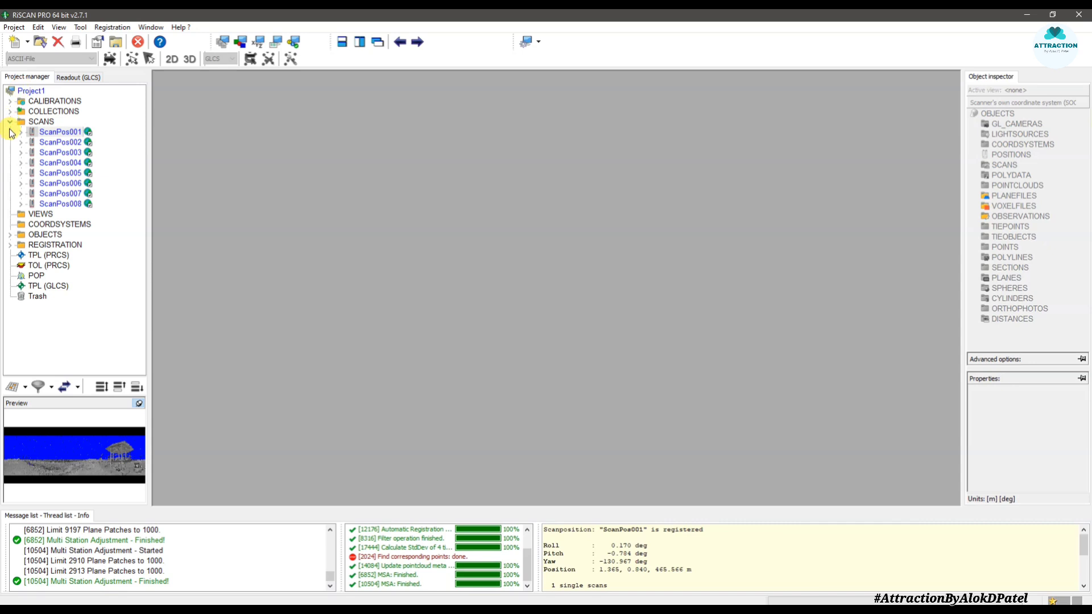
Select the scans of all eight scan positions under ScanPos001 to ScanPos008 and open them together in a True color 3D object view.
click(21, 132)
click(77, 265)
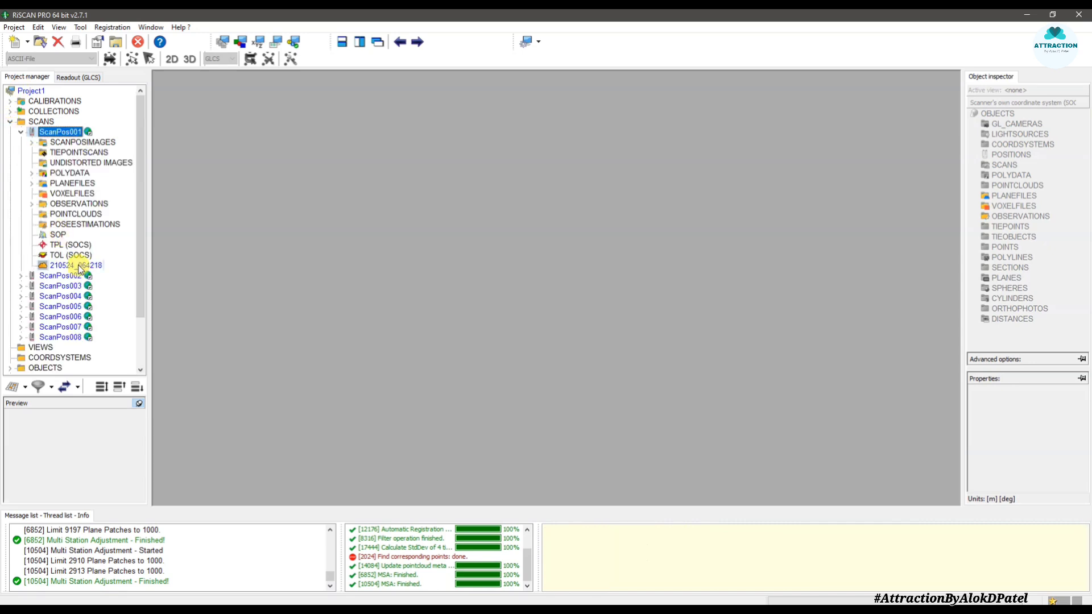
click(102, 387)
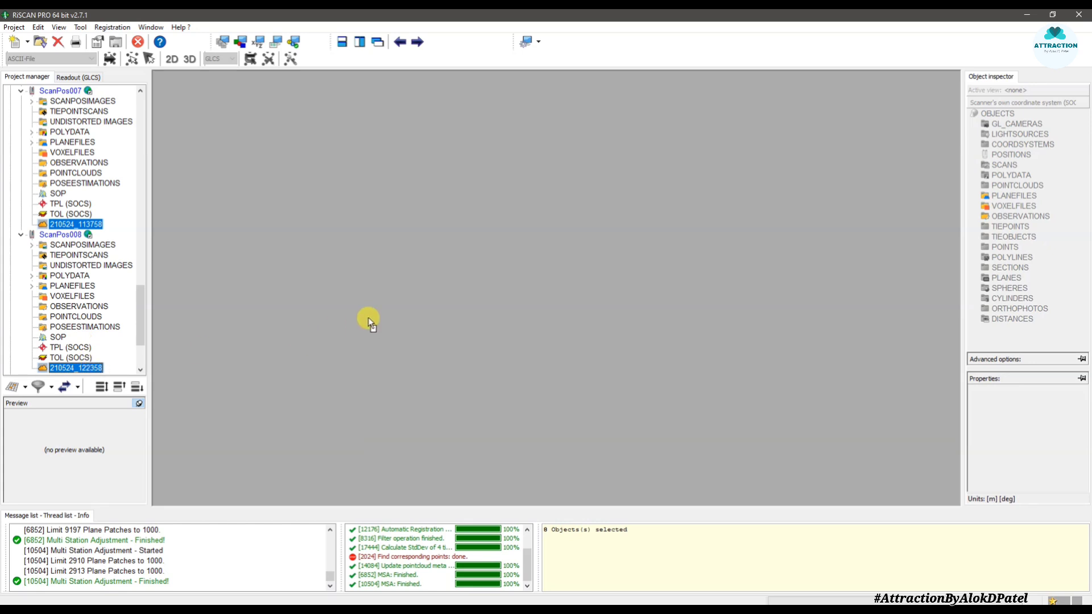
drag(369, 322, 517, 228)
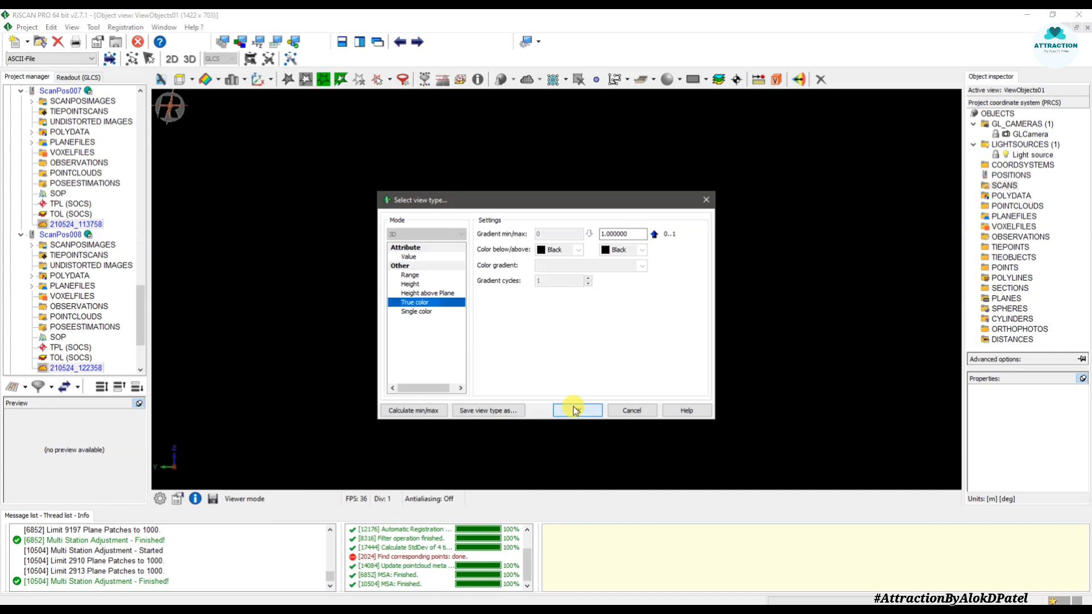
click(575, 410)
Display each of the eight loaded scans, from 210524_064218 to 210524_122358, in its own single point color.
scroll(548, 253, up, 5)
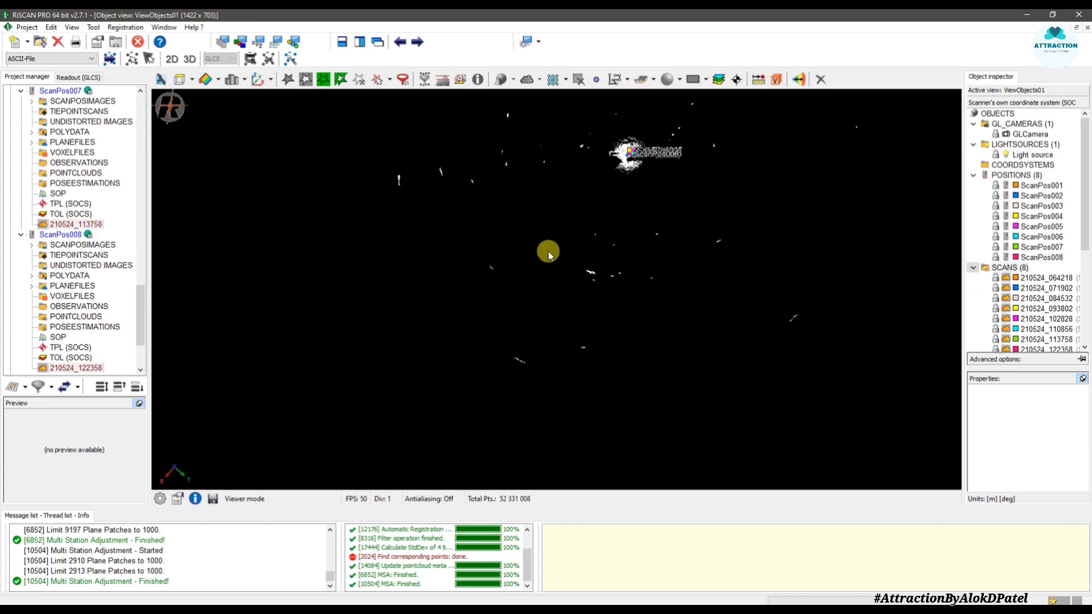
middle_drag(716, 188, 558, 362)
scroll(538, 268, up, 6)
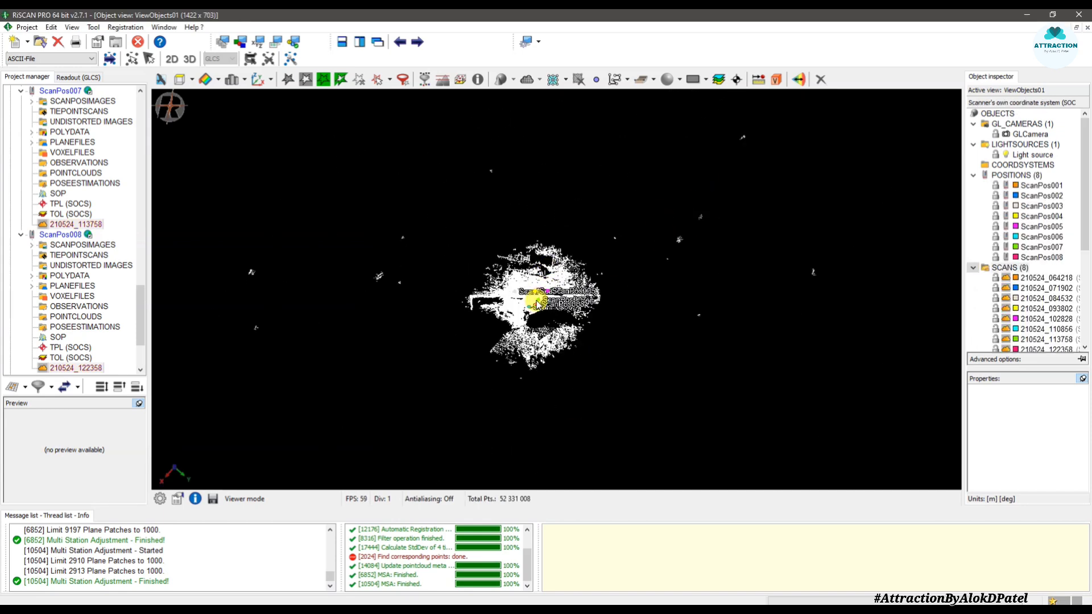
scroll(560, 314, up, 3)
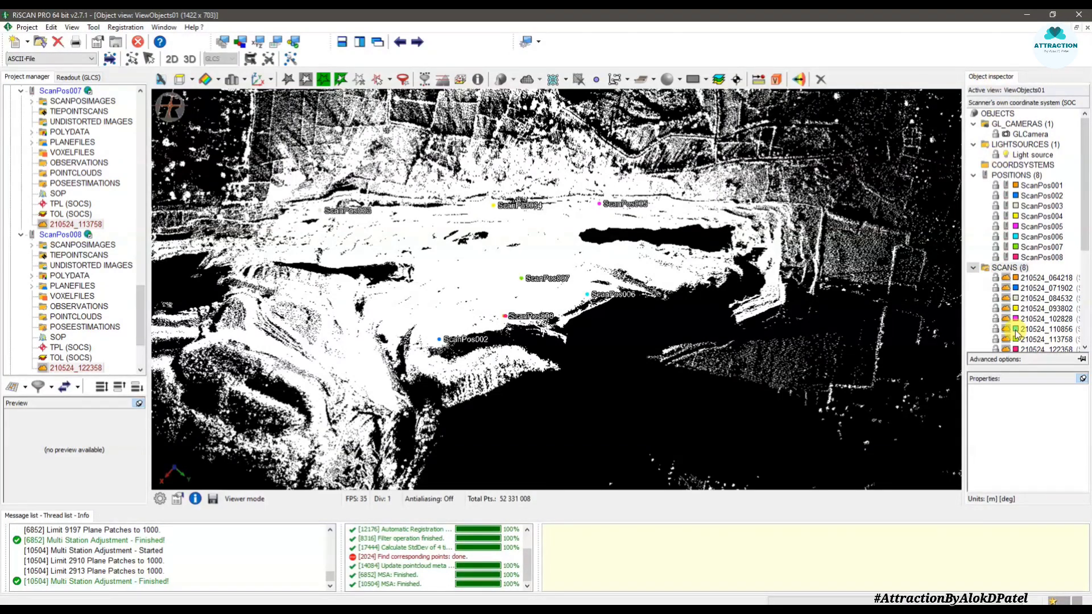
click(1020, 278)
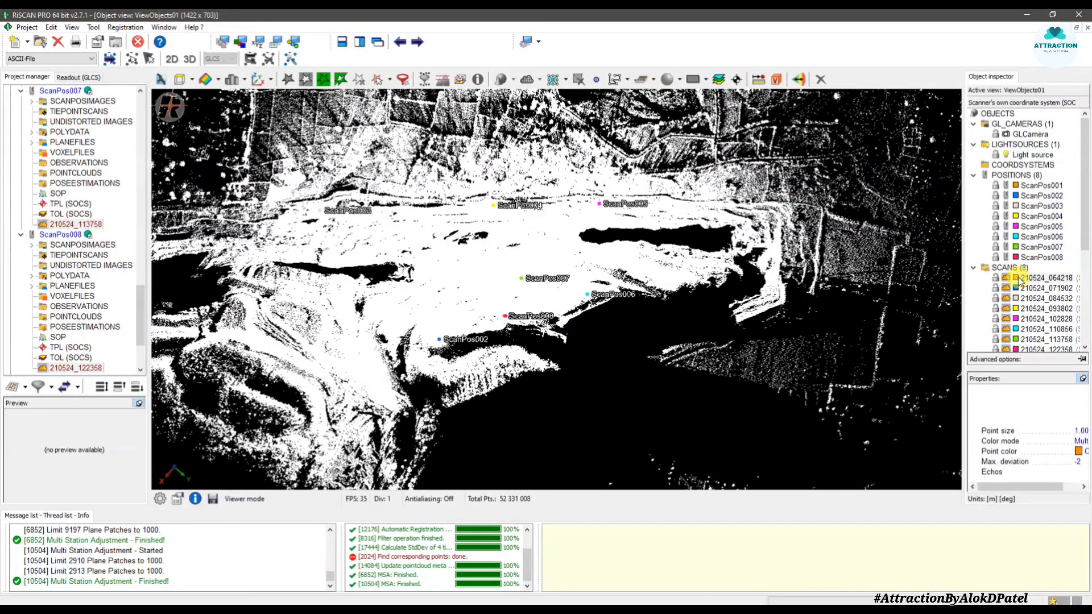
click(1018, 288)
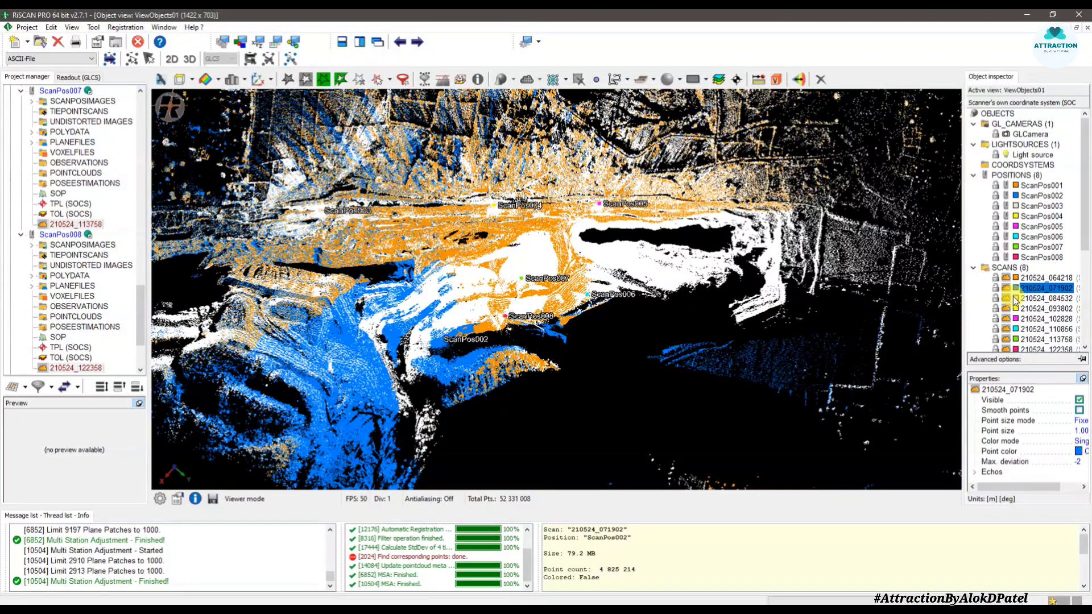
click(1017, 299)
click(1017, 309)
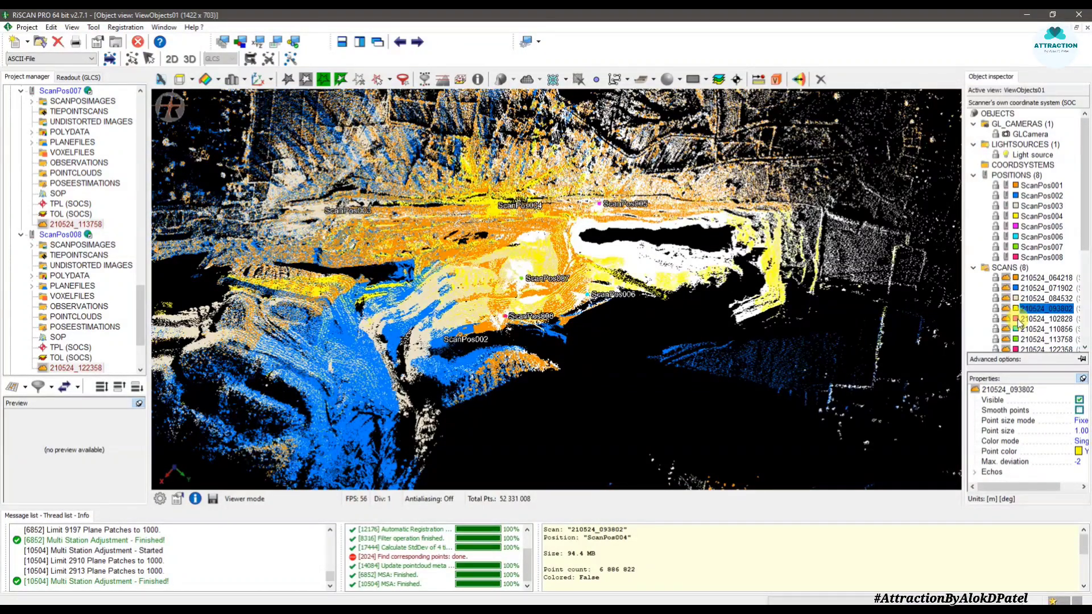
click(1018, 319)
click(1020, 329)
click(1020, 339)
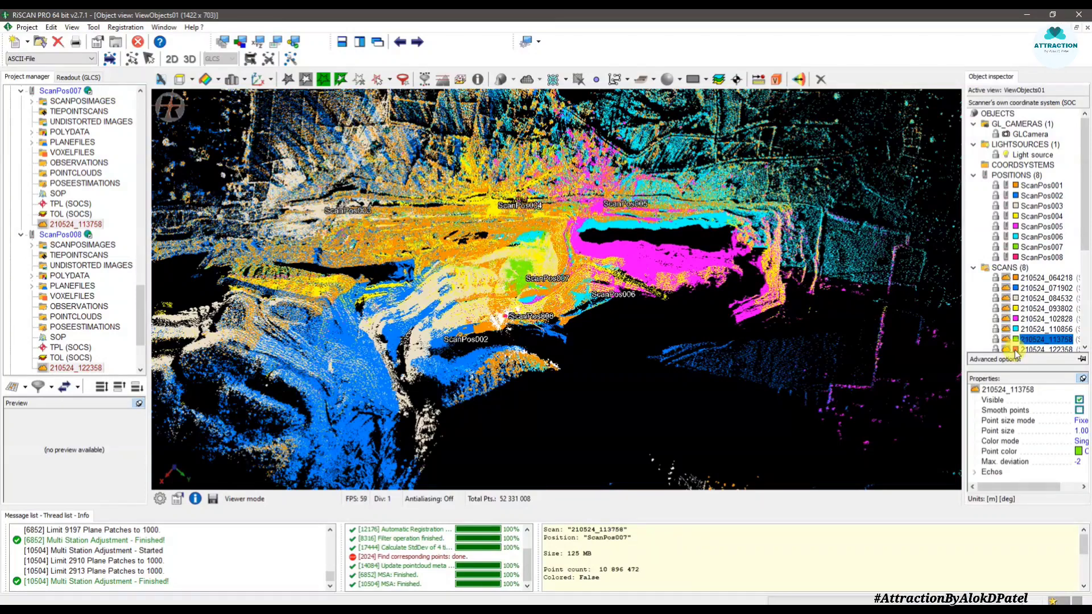
click(1022, 349)
scroll(1025, 334, down, 2)
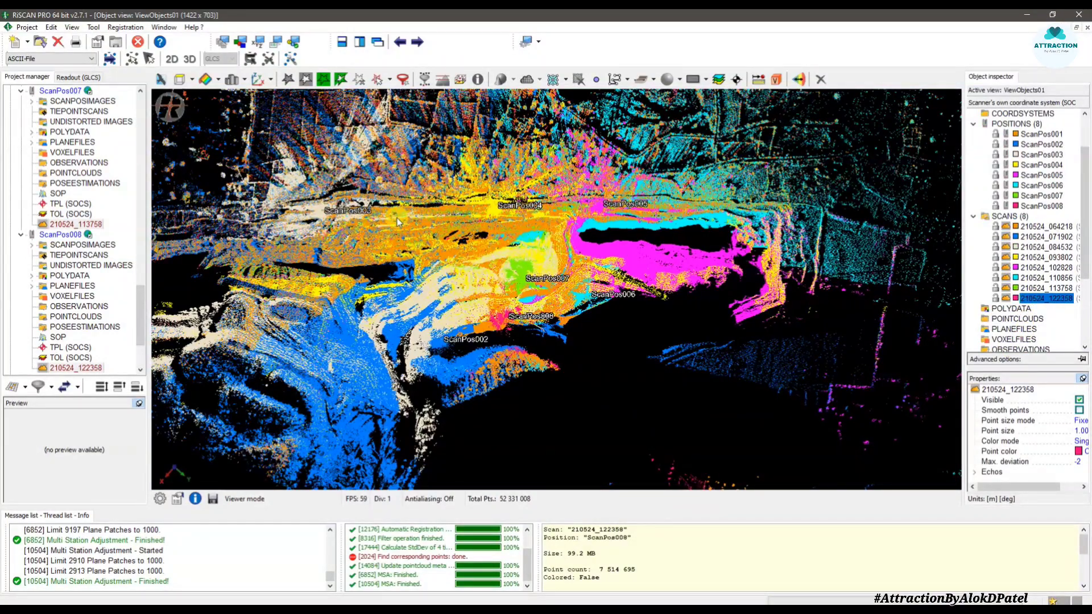
Select a narrow diagonal strip of points across the terrain with the polyline selection, between ScanPos003 and ScanPos007, and show only that strip.
scroll(436, 217, up, 3)
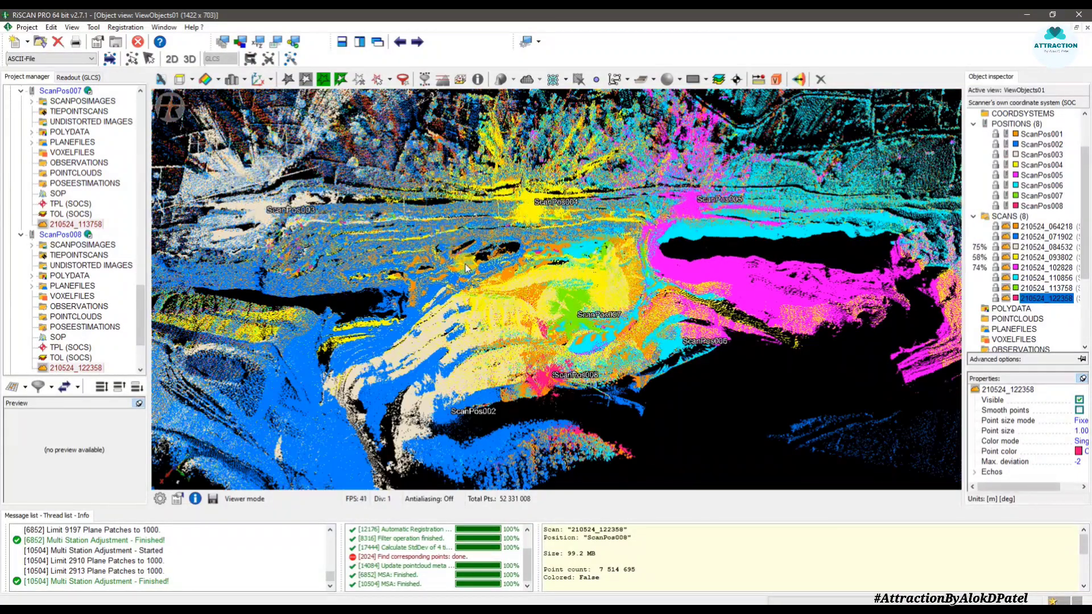
click(398, 199)
shift+click(389, 187)
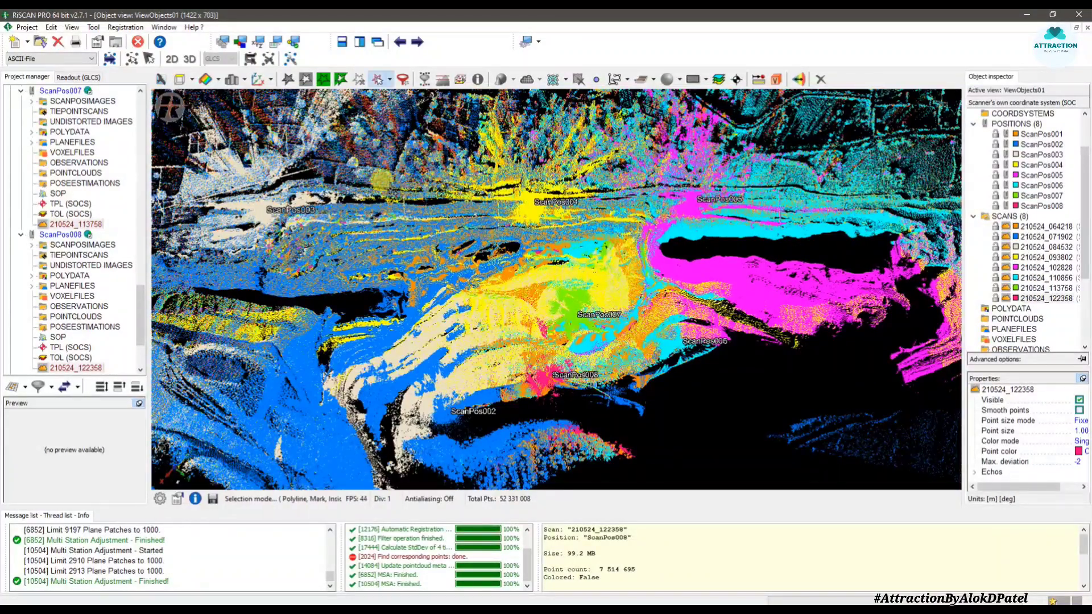
shift+click(528, 329)
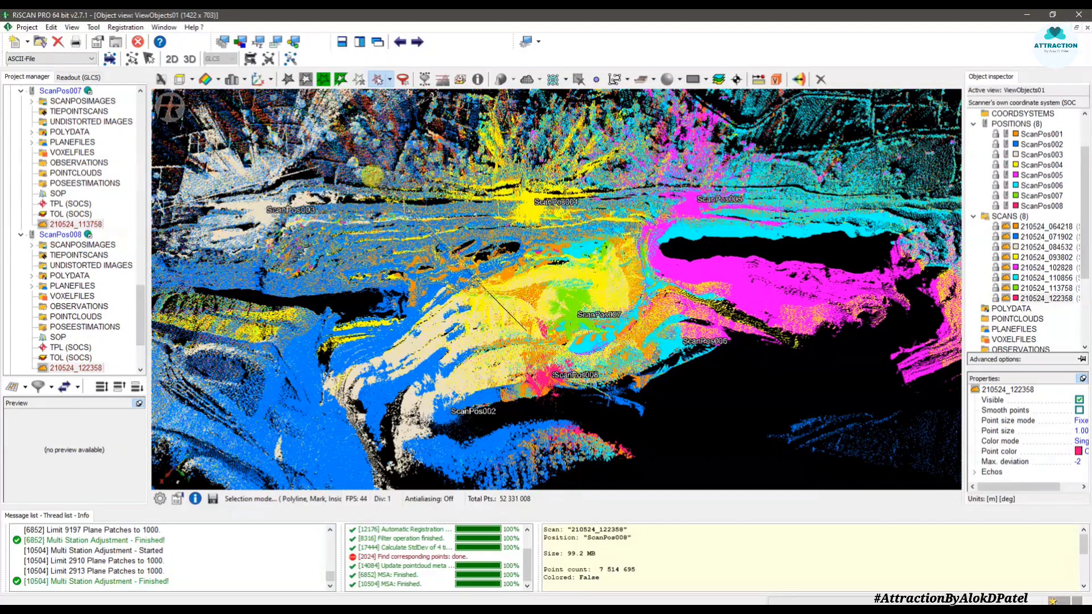
shift+double_click(380, 183)
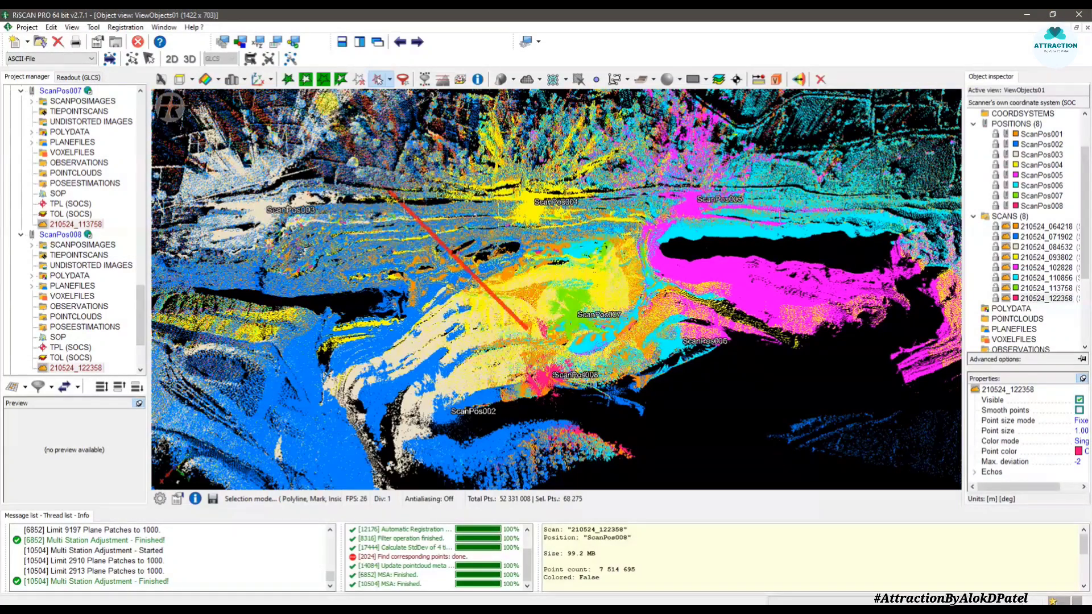
key(Escape)
key(Escape)
scroll(427, 221, up, 8)
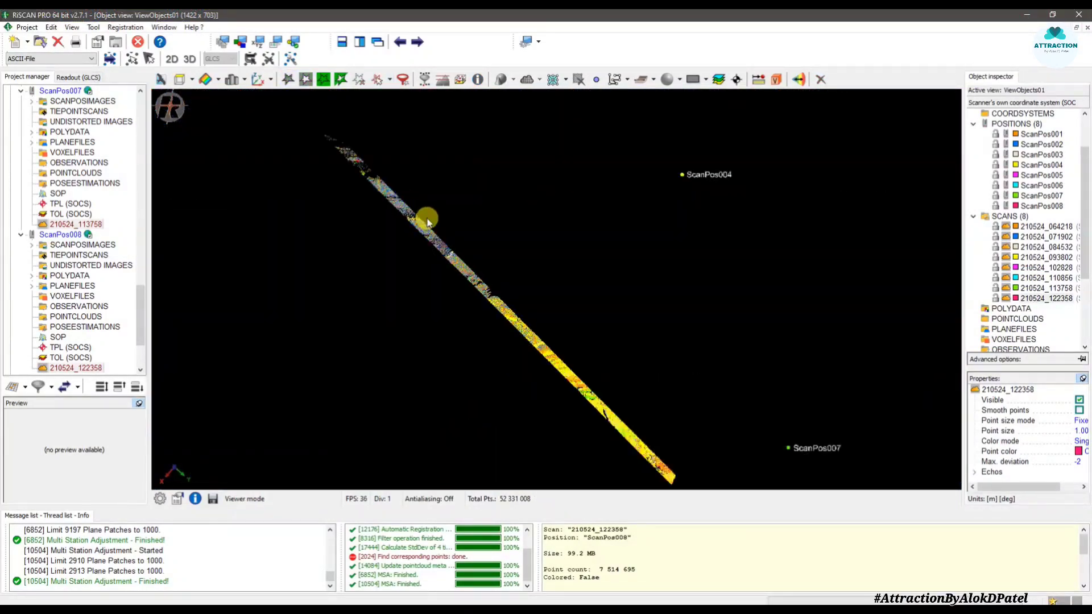
Examine from the side how well the colored scans align along the isolated strip, and close the object view without saving it.
scroll(496, 270, down, 3)
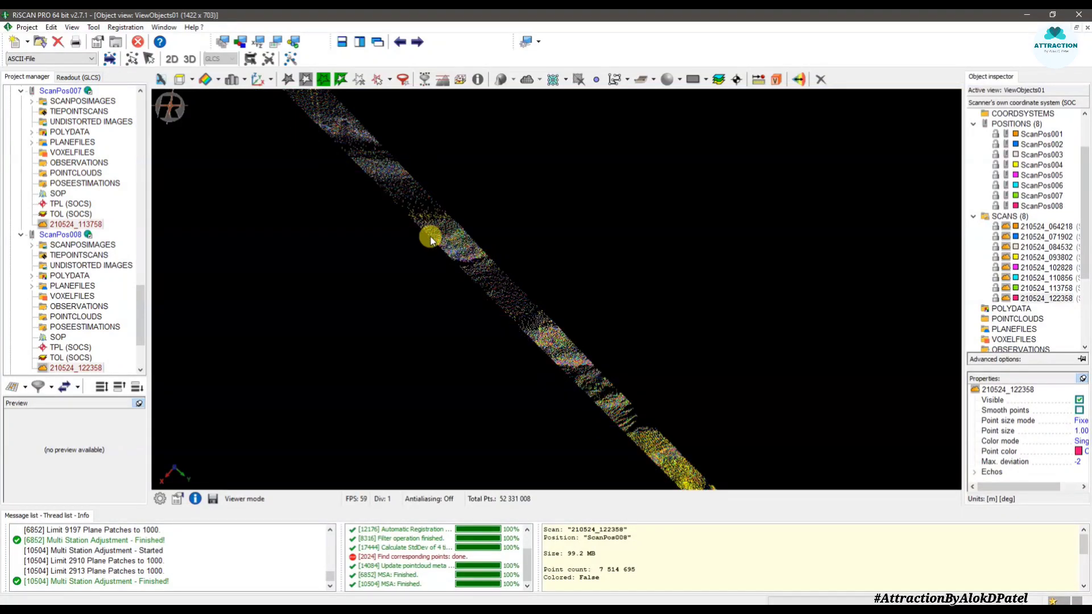
middle_drag(468, 266, 503, 294)
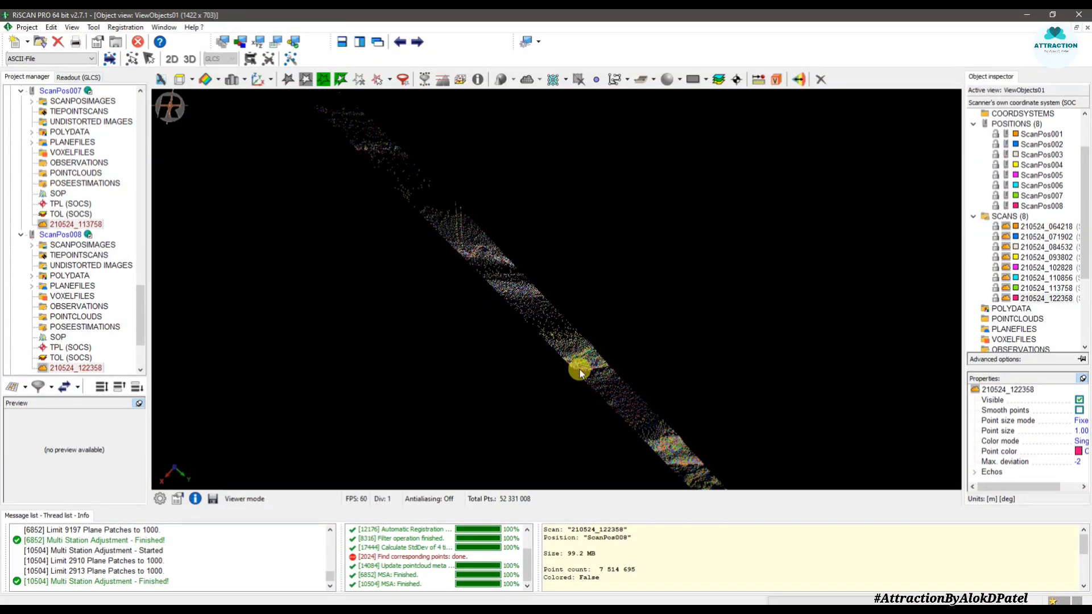
scroll(503, 309, up, 3)
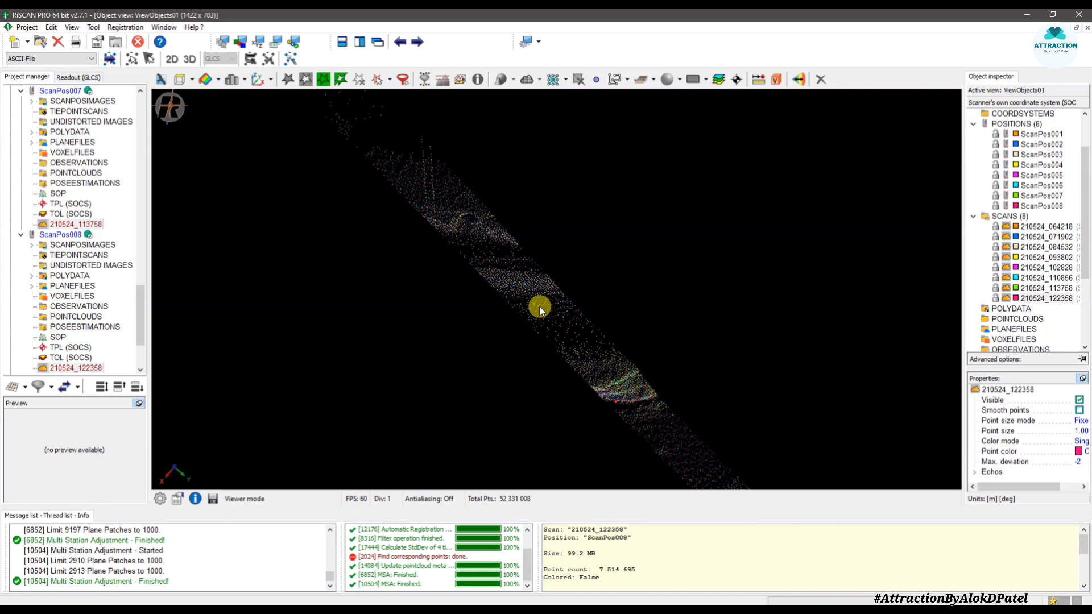
scroll(540, 306, up, 3)
scroll(503, 284, up, 3)
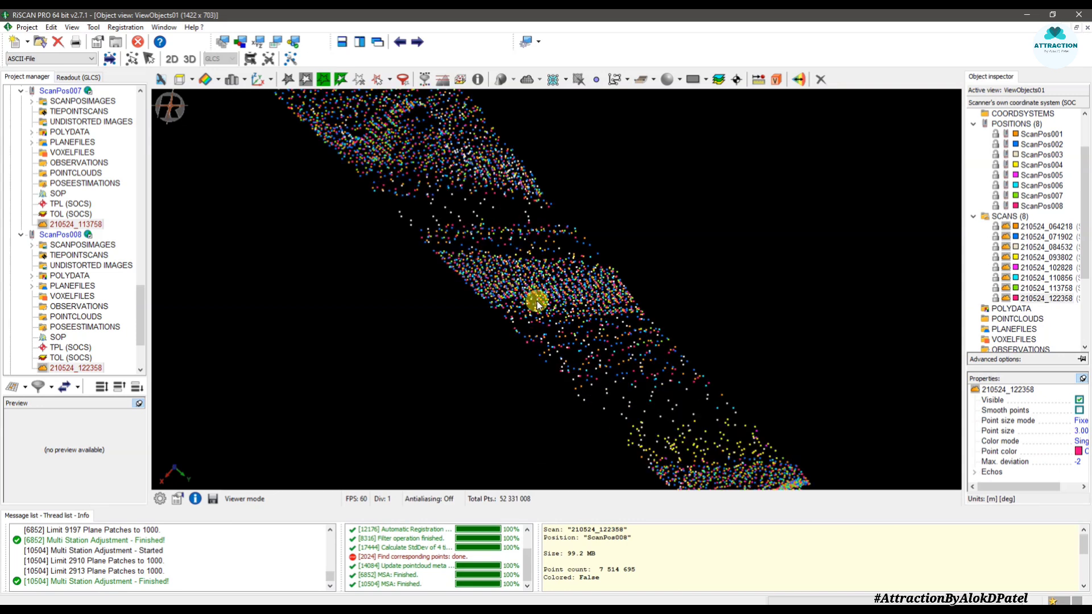
scroll(537, 302, up, 2)
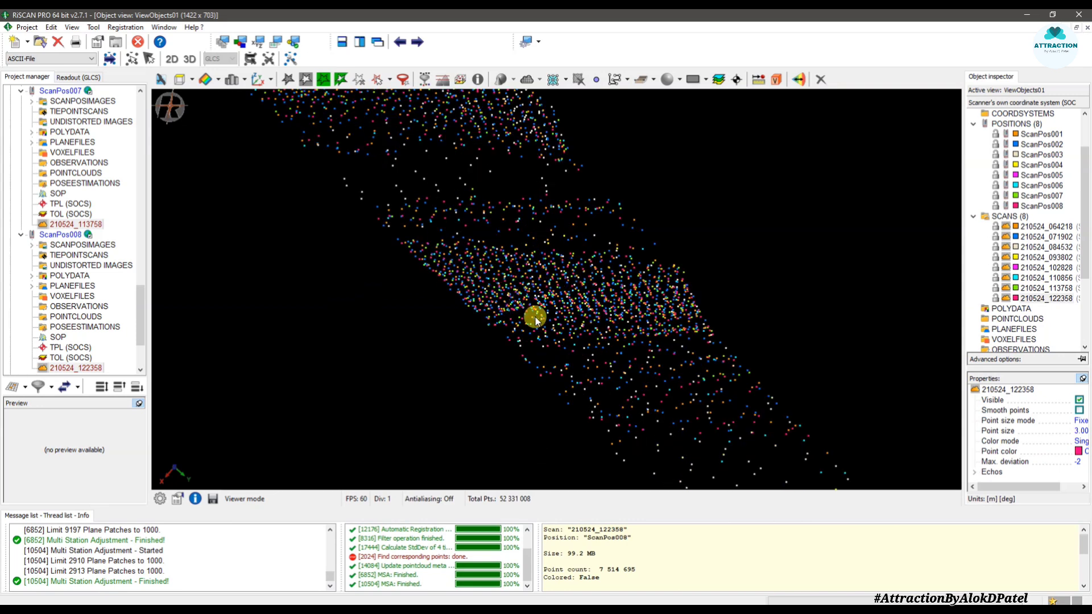
scroll(504, 278, down, 3)
drag(548, 328, 646, 178)
scroll(489, 291, up, 3)
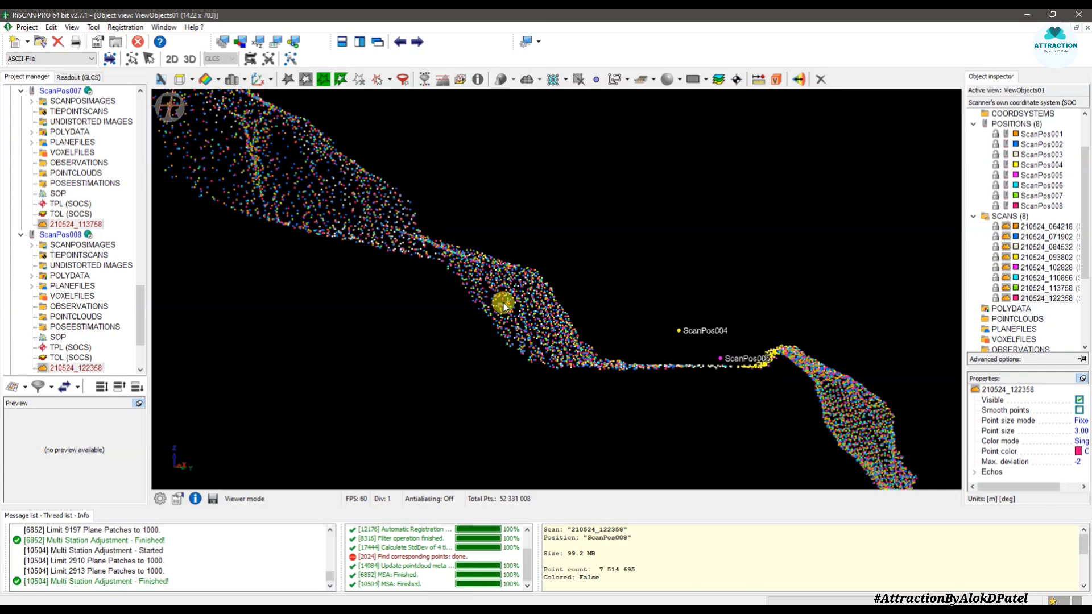
drag(504, 305, 524, 329)
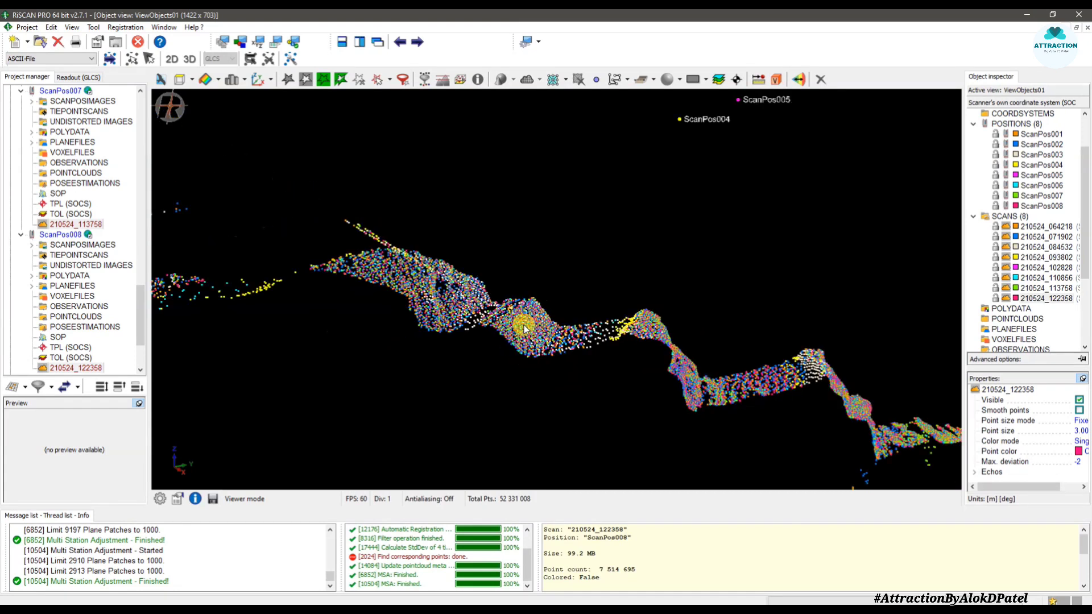
scroll(523, 324, down, 1)
scroll(519, 327, up, 3)
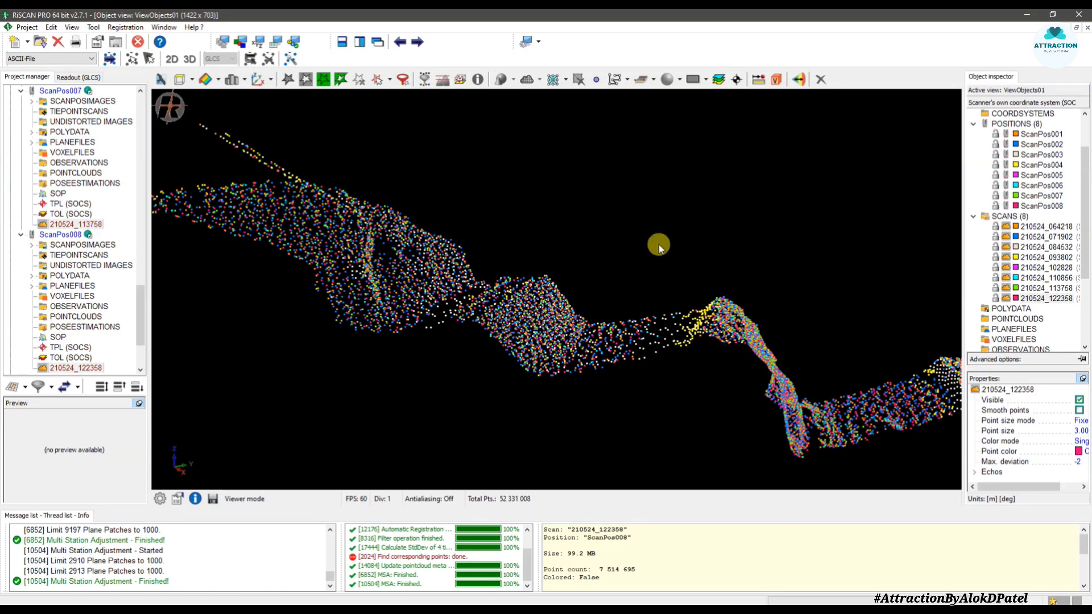
click(1087, 29)
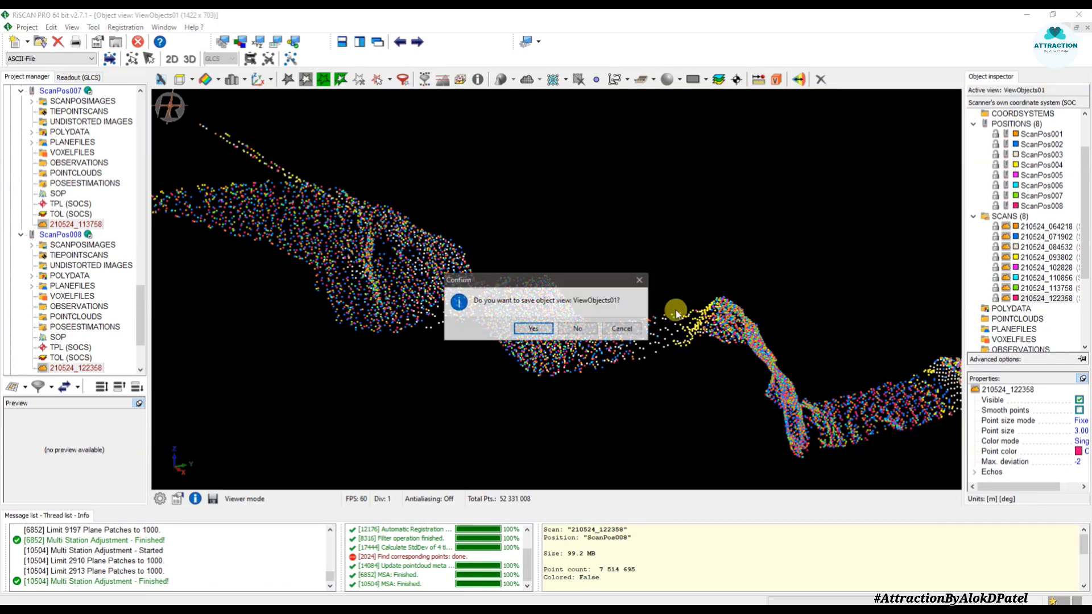
click(581, 329)
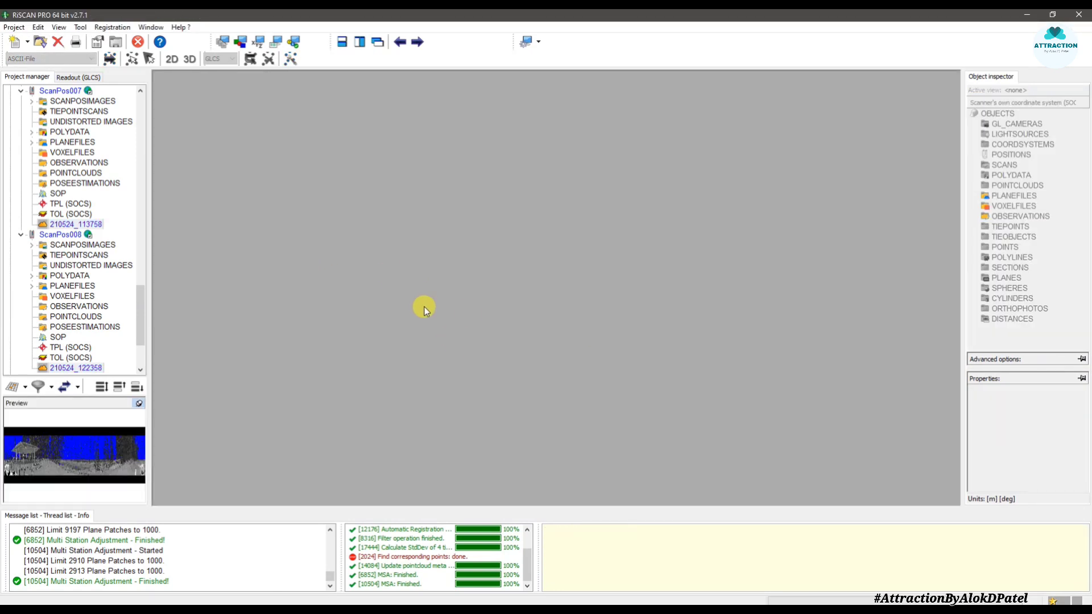
Color all eight scans from images with occlusion detection enabled, image downscale 3, point size 1, 1200 m maximum distance and 1 m depth tolerance.
click(91, 224)
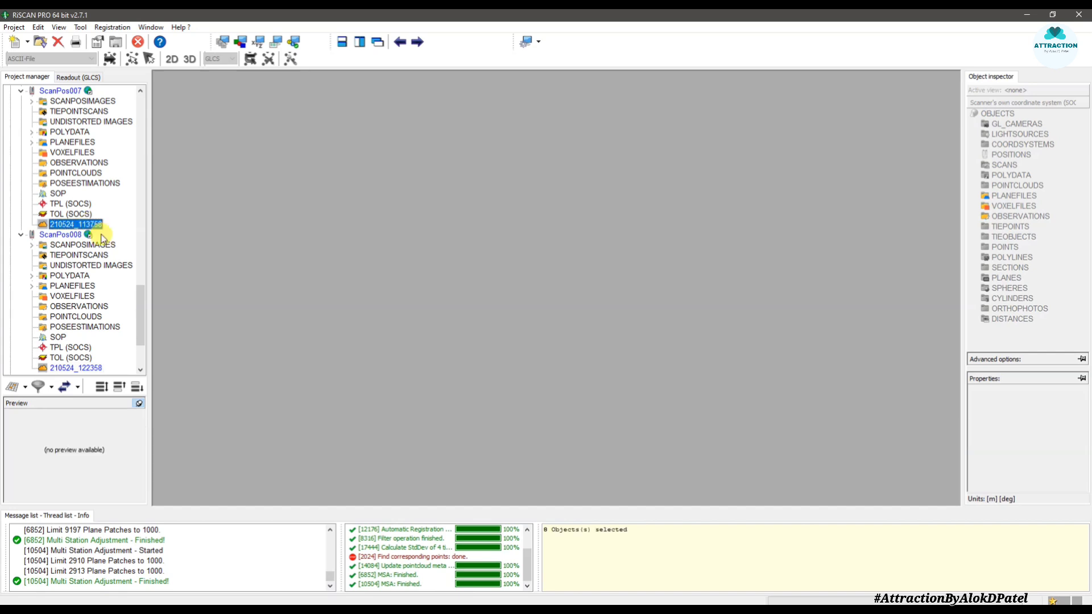
click(101, 387)
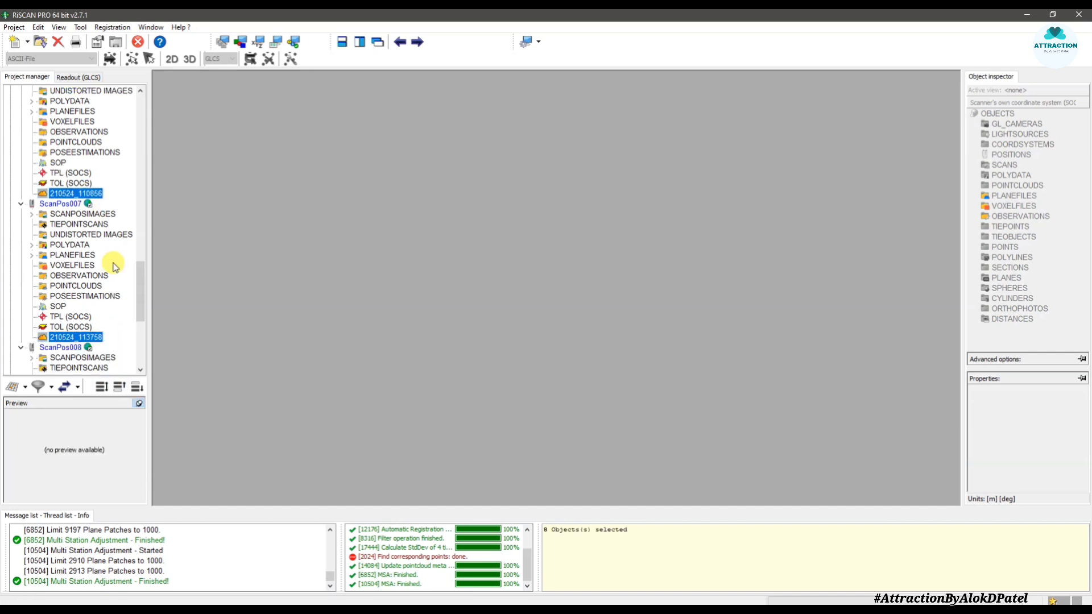
scroll(110, 265, down, 3)
scroll(111, 267, down, 2)
scroll(108, 268, up, 5)
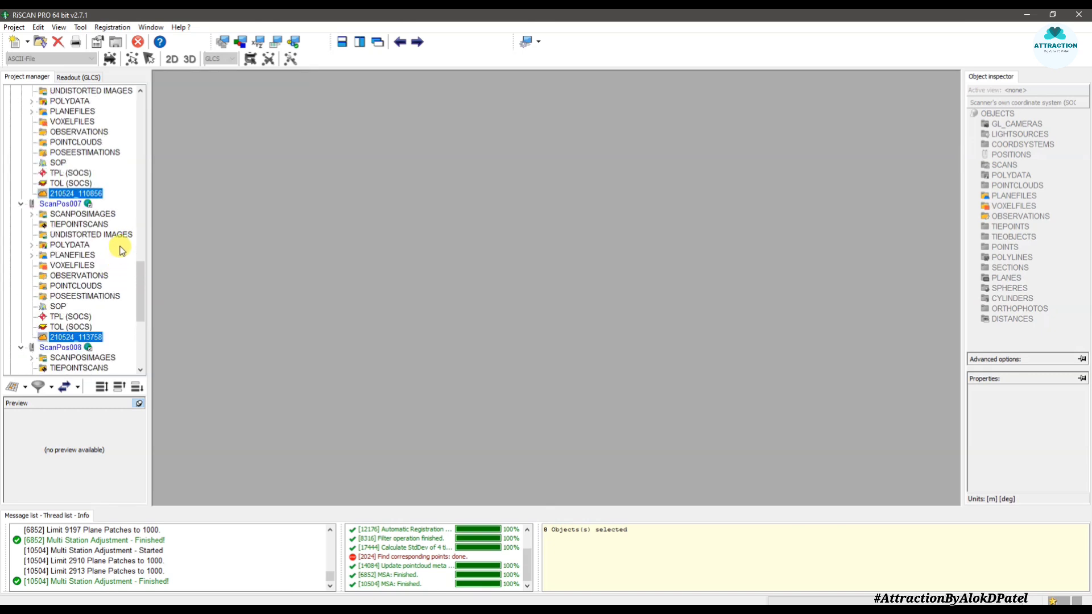
right_click(100, 194)
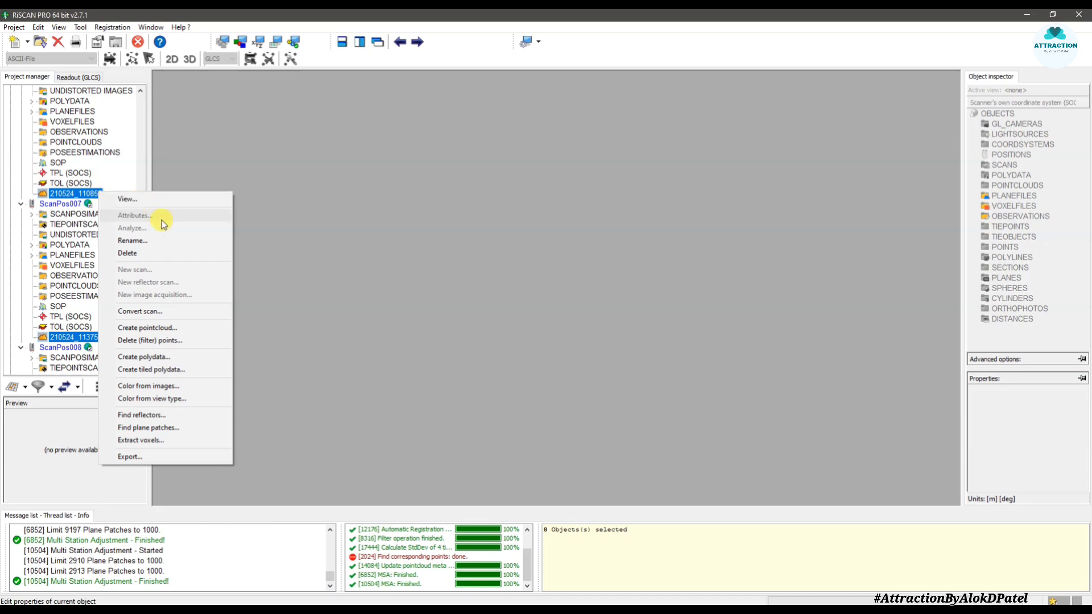
click(164, 391)
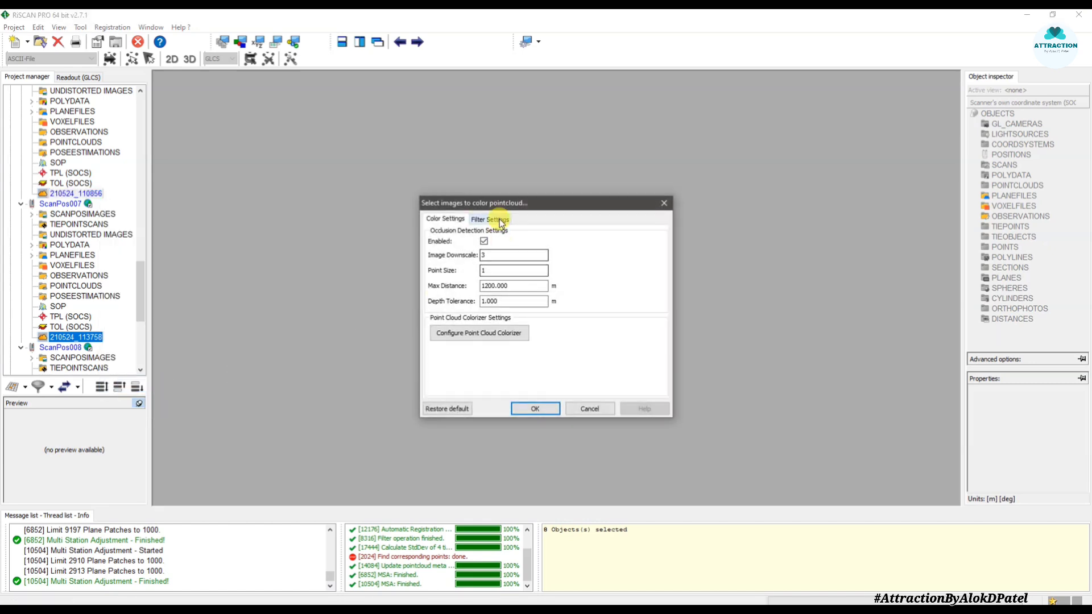
drag(540, 207, 495, 204)
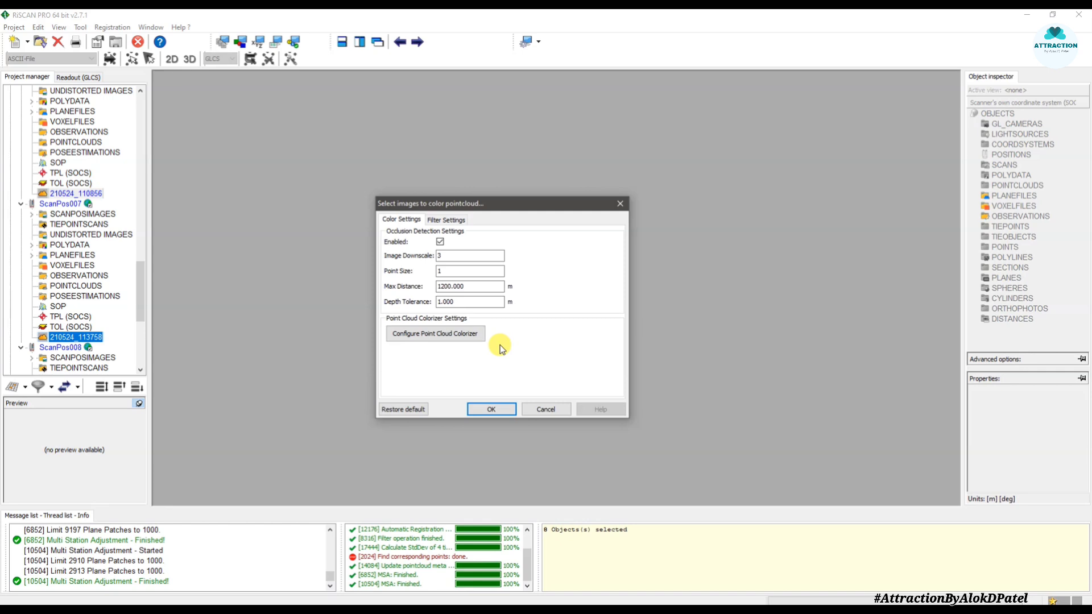
click(489, 409)
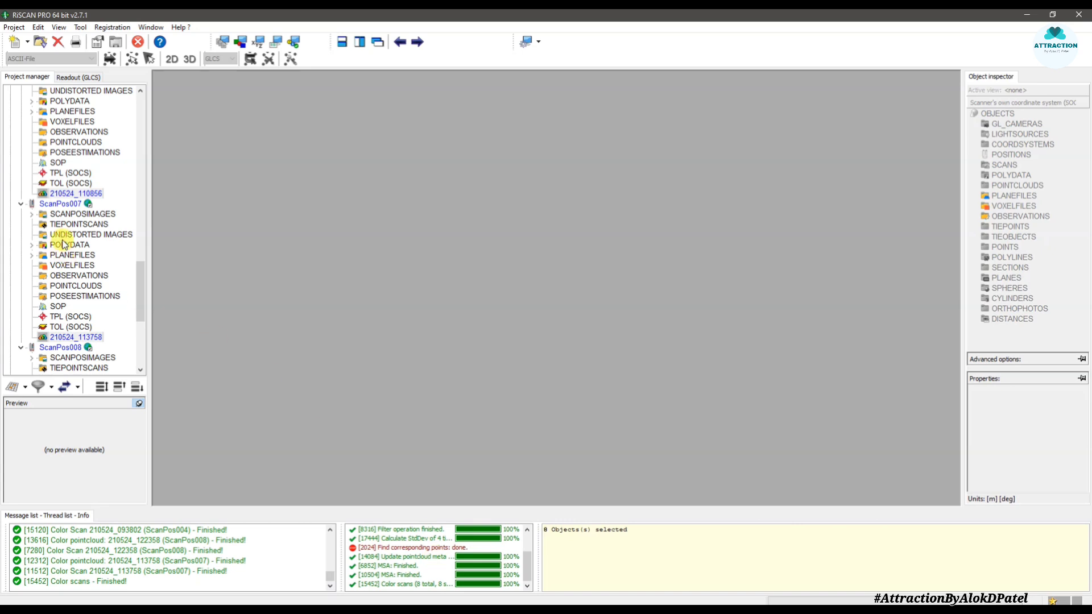
Open all eight colored scans together in a new 3D object view using the True color view type.
click(66, 194)
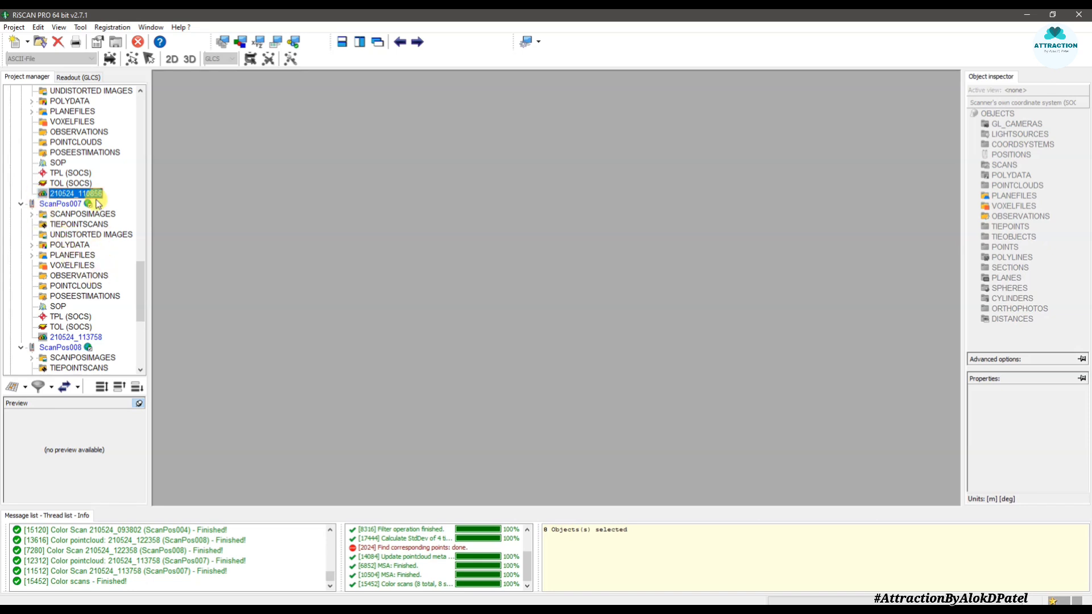
click(102, 387)
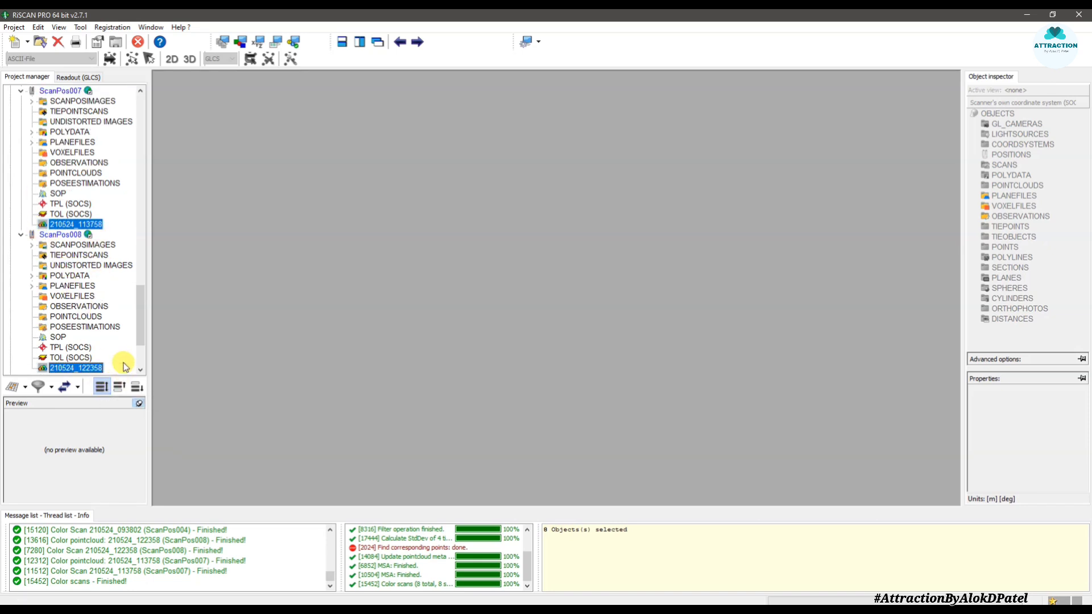
drag(95, 367, 235, 360)
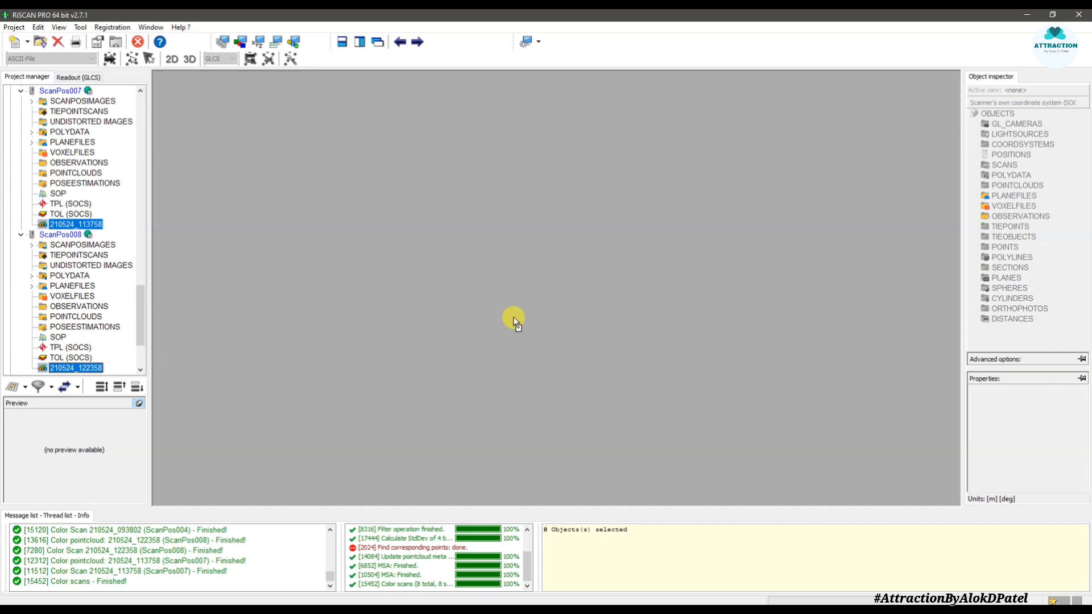
drag(513, 316, 514, 317)
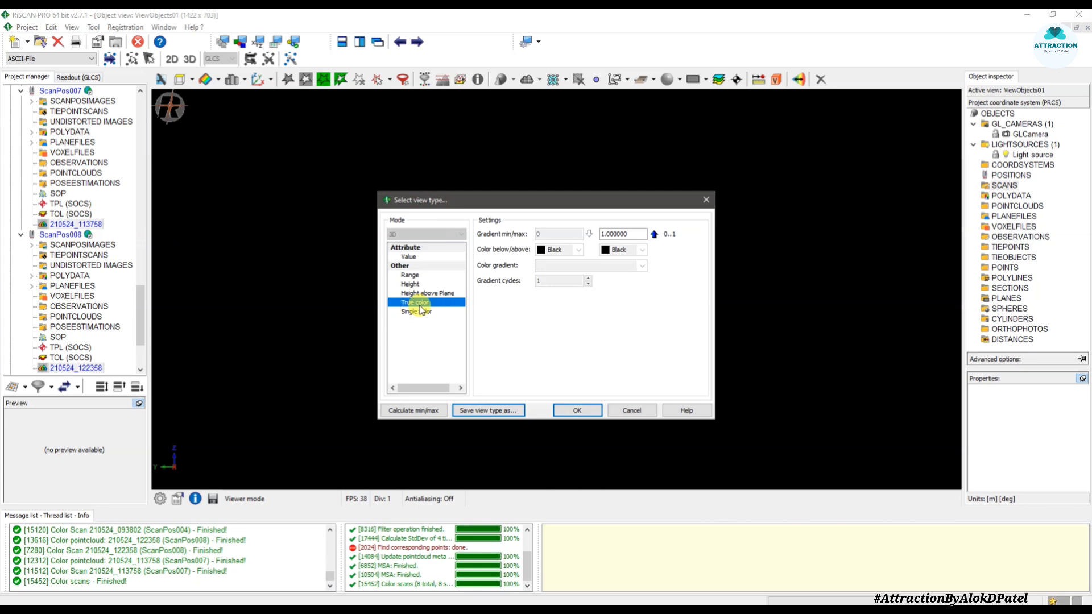
click(576, 410)
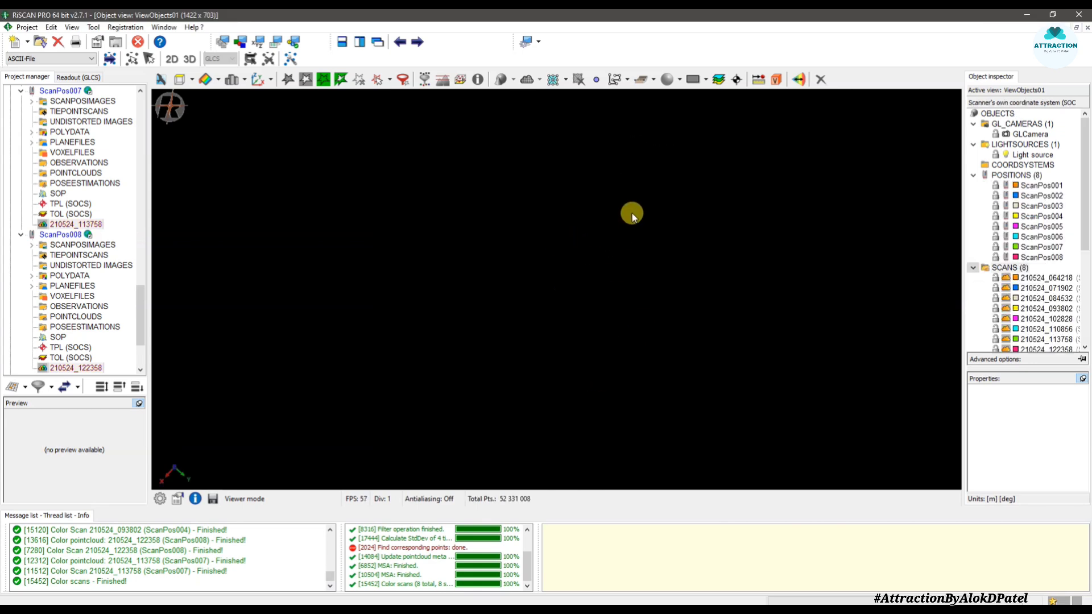
Examine the true-color terrain around the scan positions from close up, at an angle and as an overview.
scroll(582, 243, up, 10)
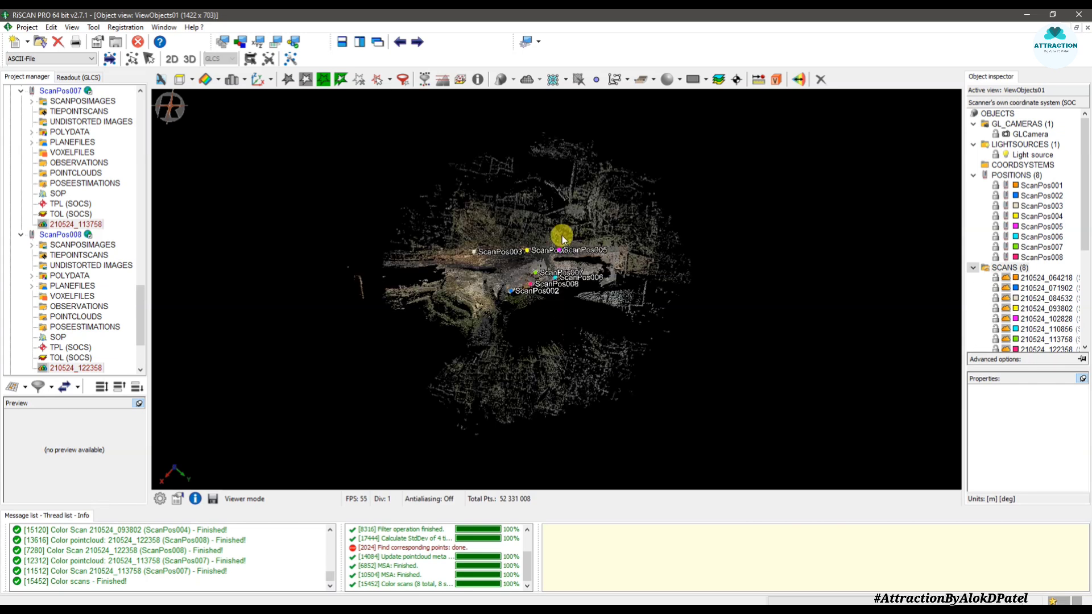
middle_drag(524, 312, 623, 315)
scroll(585, 236, up, 5)
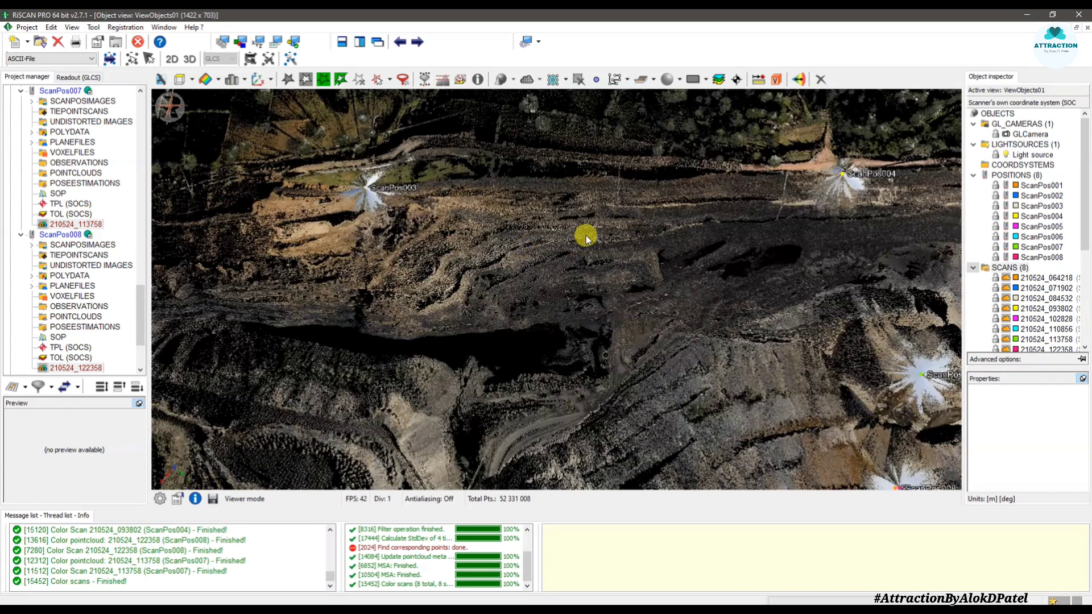
middle_drag(364, 238, 523, 242)
scroll(528, 333, down, 2)
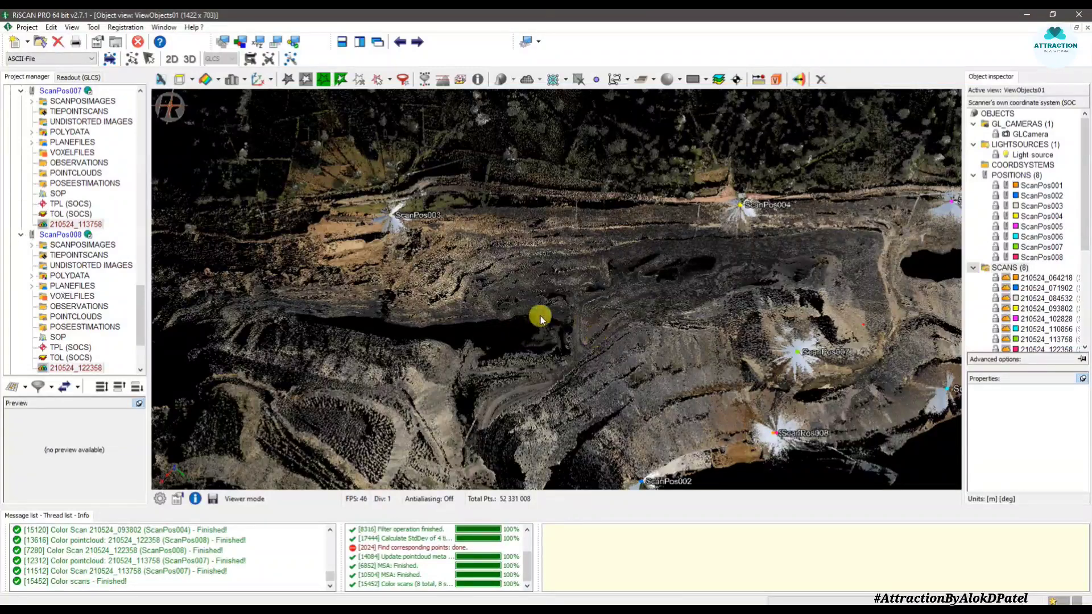
scroll(436, 331, down, 2)
drag(462, 342, 444, 334)
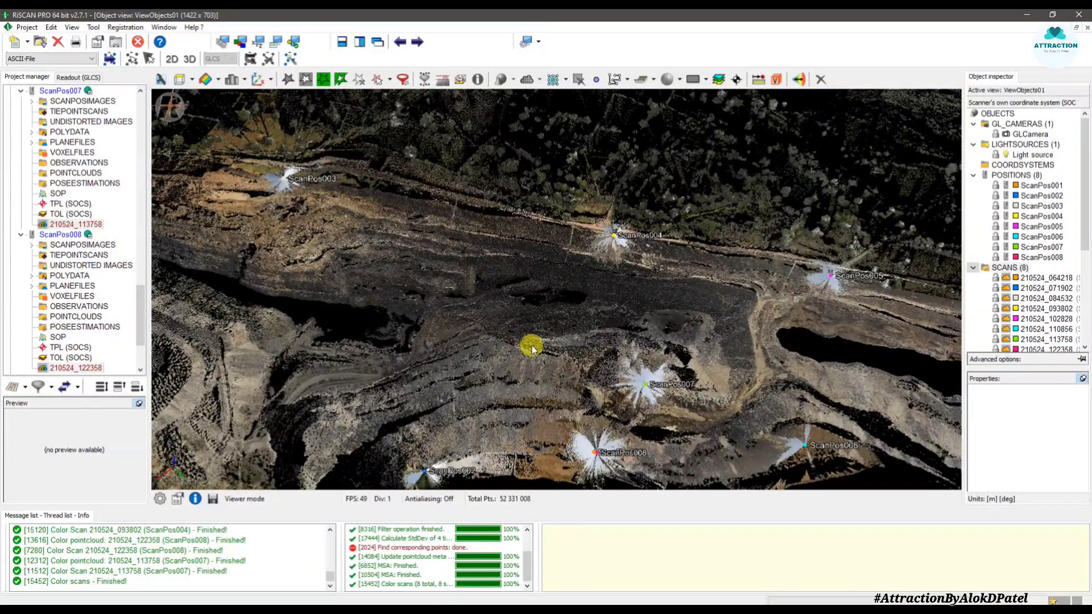
scroll(674, 348, down, 2)
middle_drag(571, 328, 580, 323)
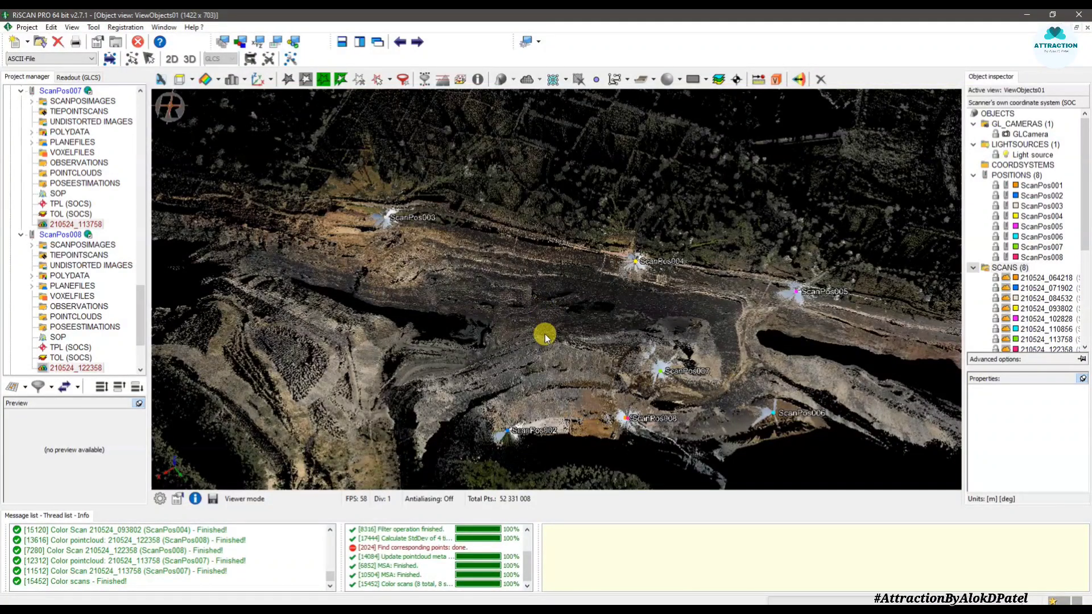
Switch the combined scans to the Reflectance (grayscale) display and inspect the terrain.
click(218, 83)
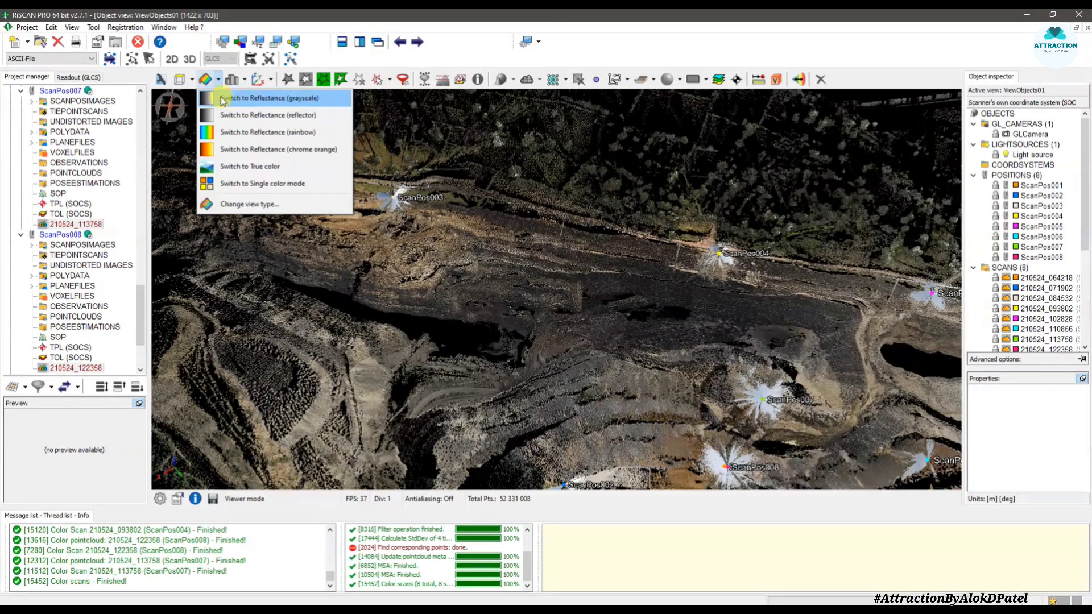
click(260, 100)
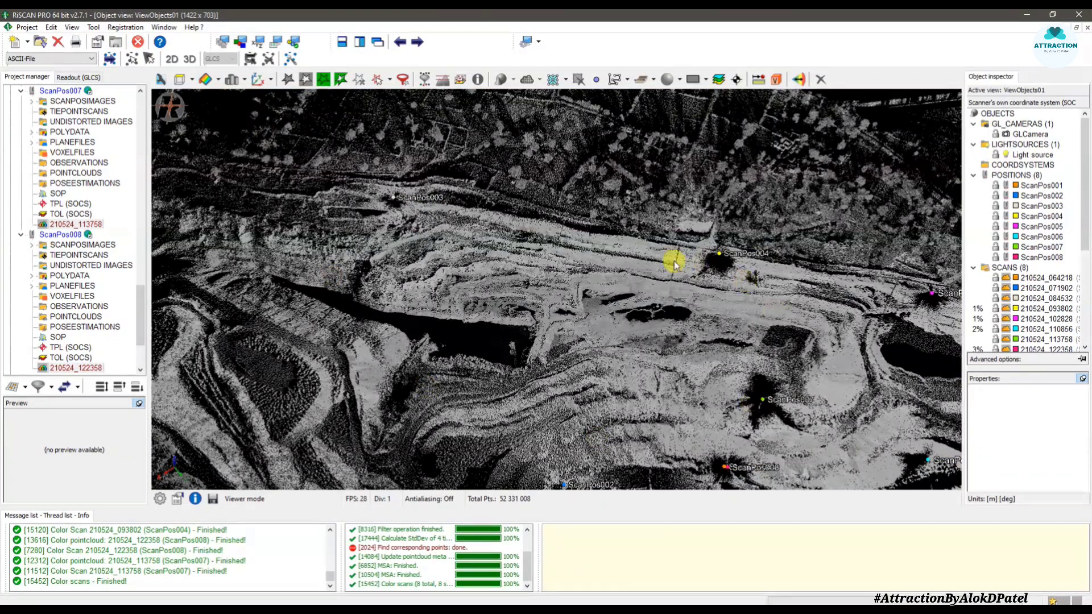
scroll(444, 251, down, 3)
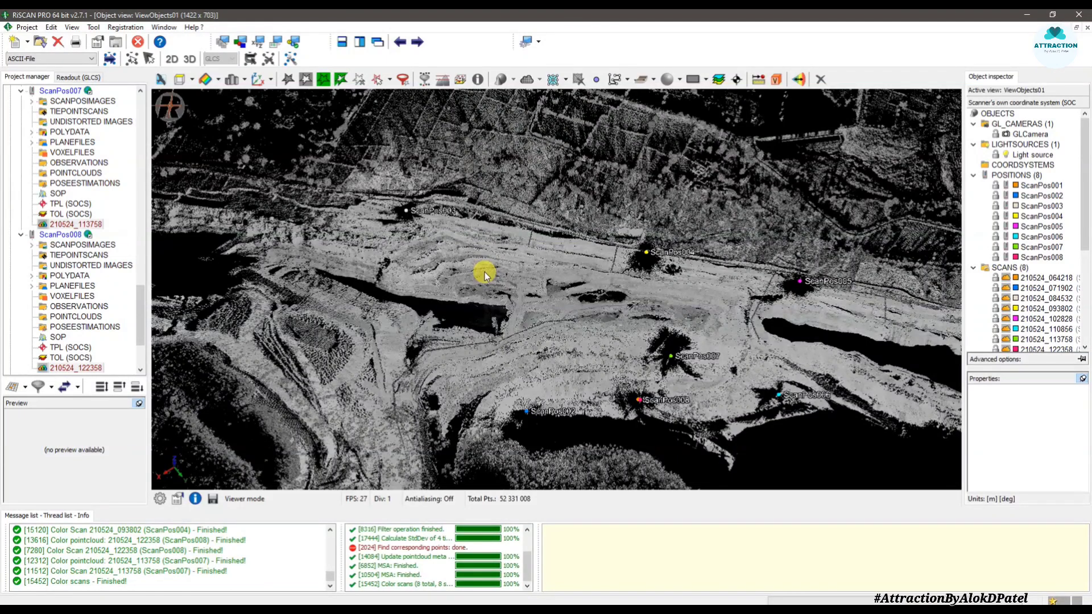
Create a new point cloud object from all points of the eight scans, and close the object view without saving it.
key(ctrl+a)
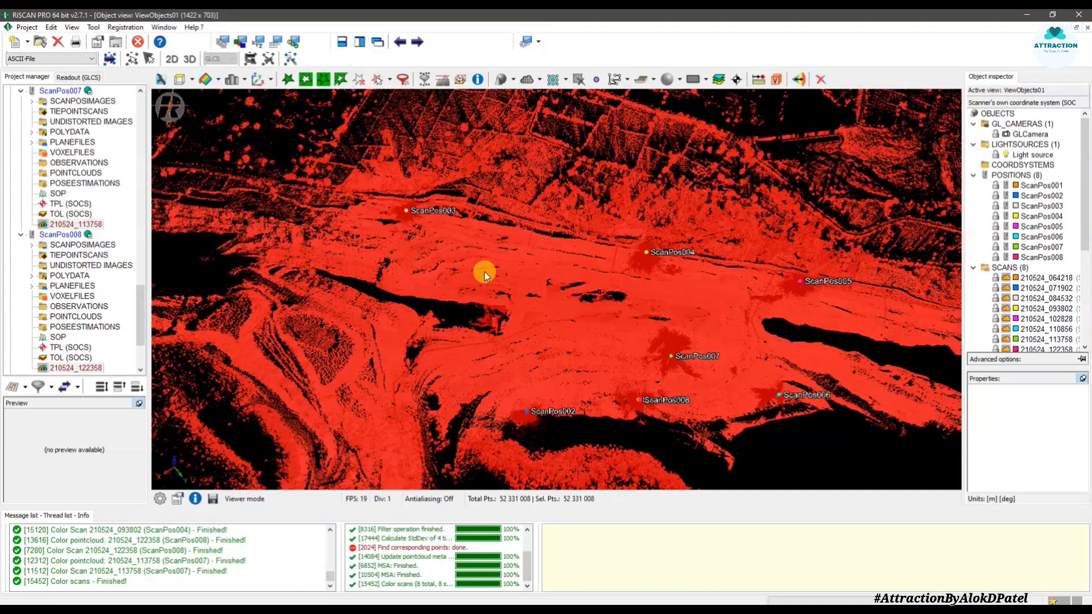
click(529, 80)
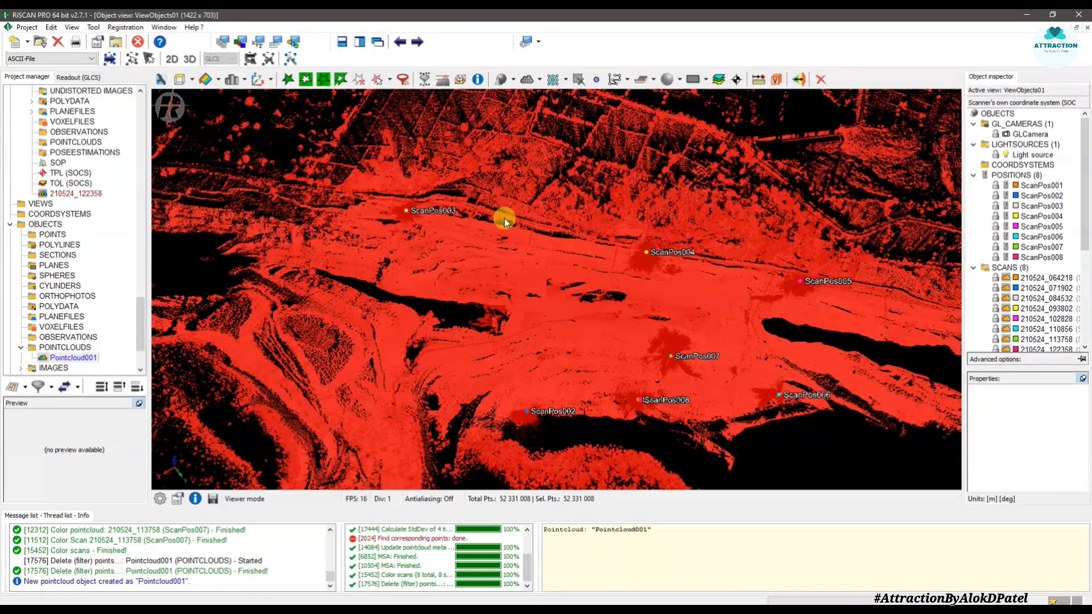
click(1086, 27)
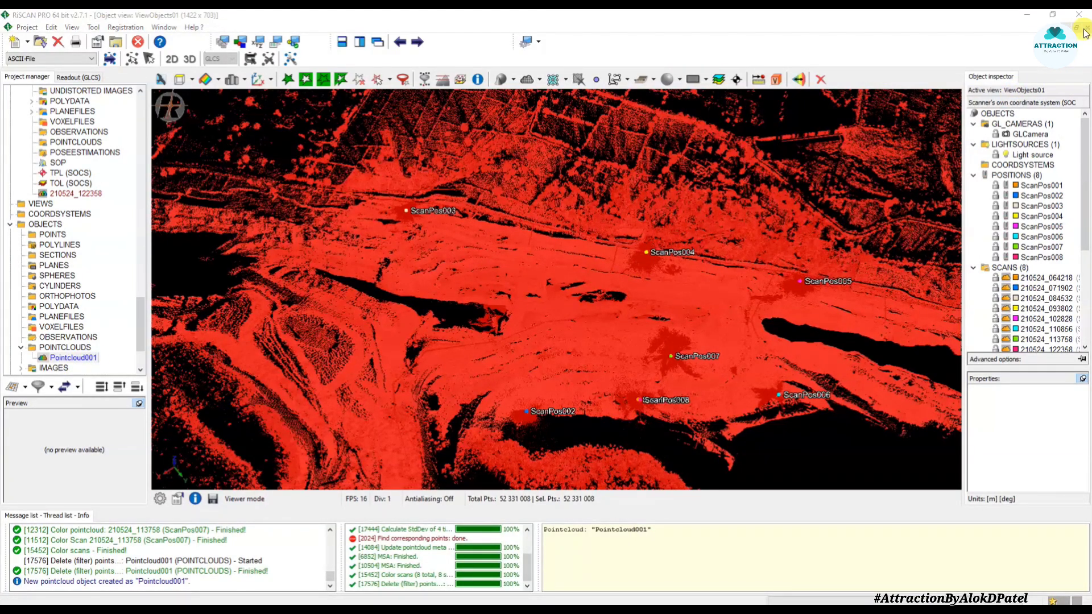
click(574, 328)
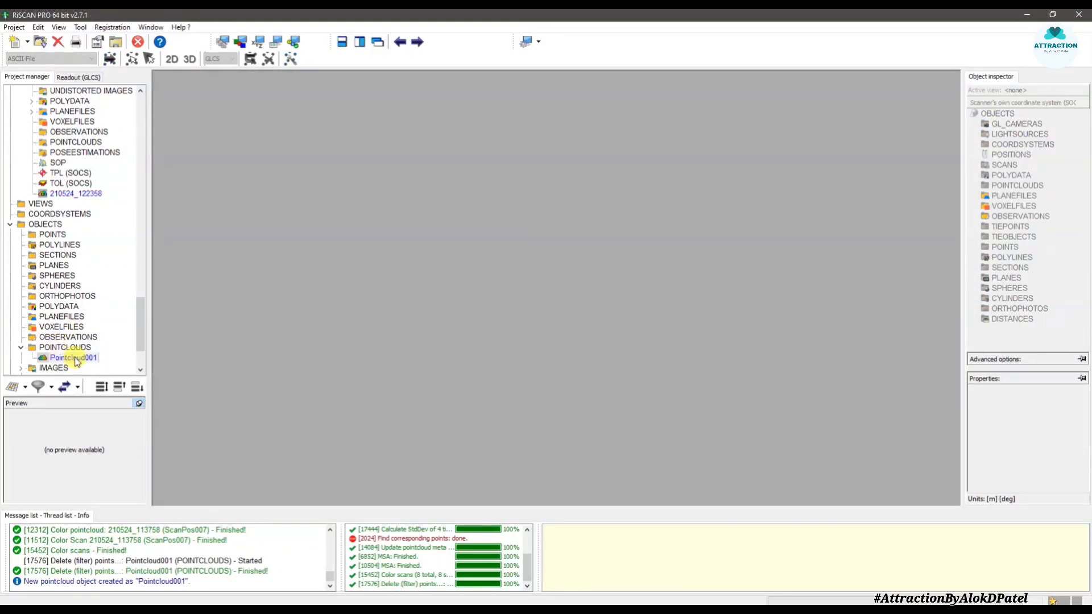
Open the new combined point cloud in a 3D true color view, centered on the mine pit benches.
drag(74, 358, 458, 352)
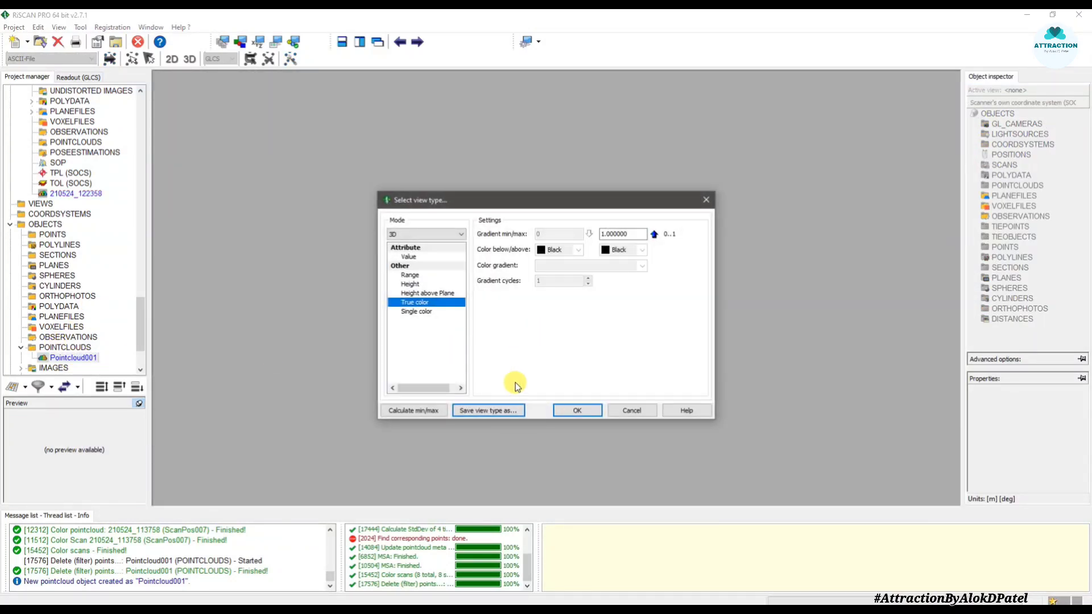
click(575, 410)
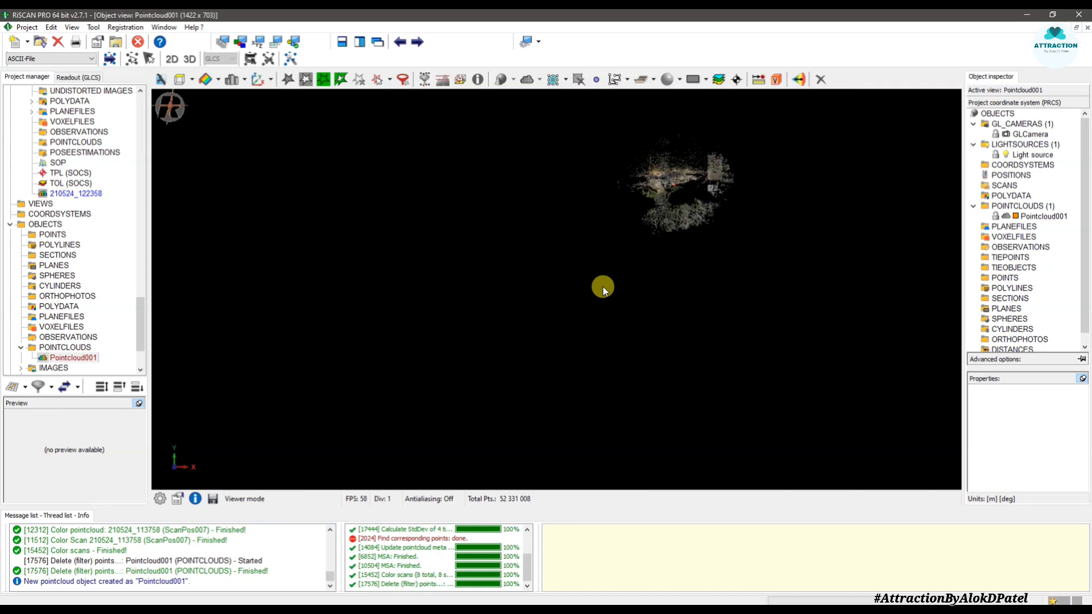
middle_drag(654, 219, 607, 292)
scroll(591, 301, up, 8)
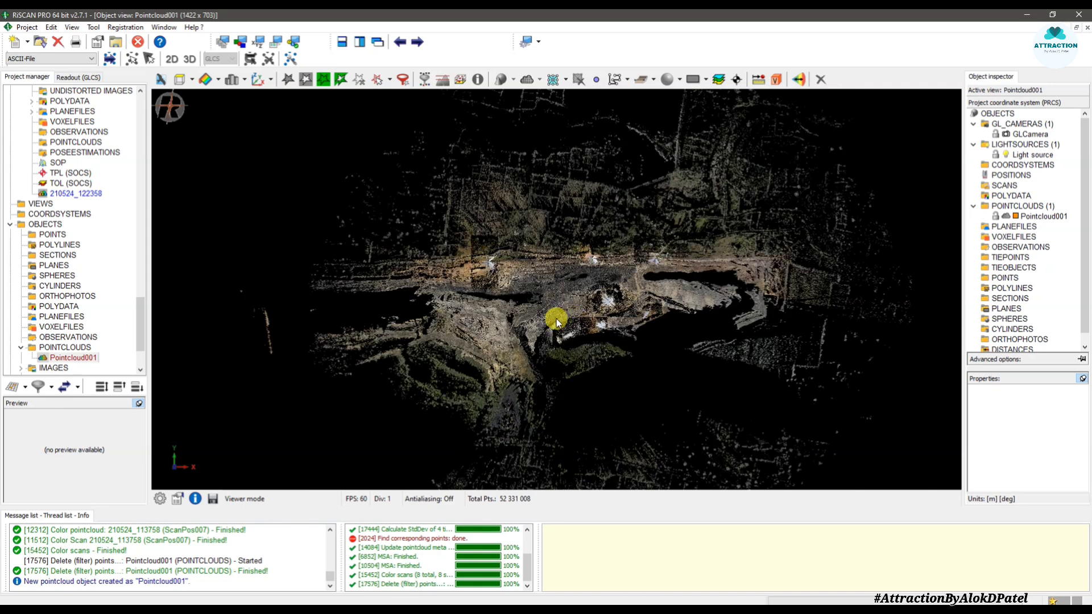
scroll(529, 284, up, 3)
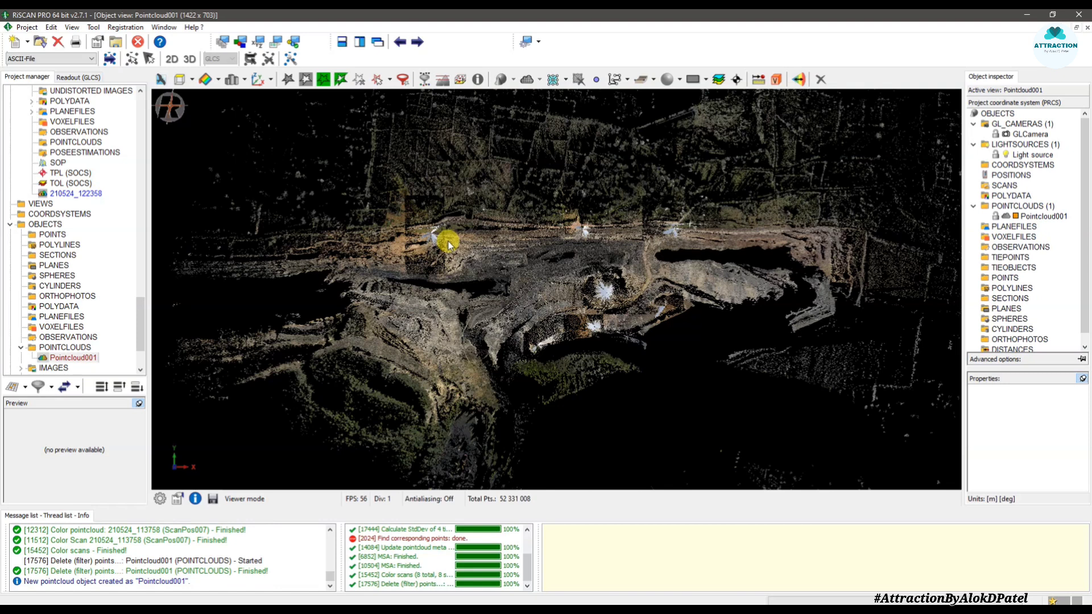
scroll(575, 240, up, 4)
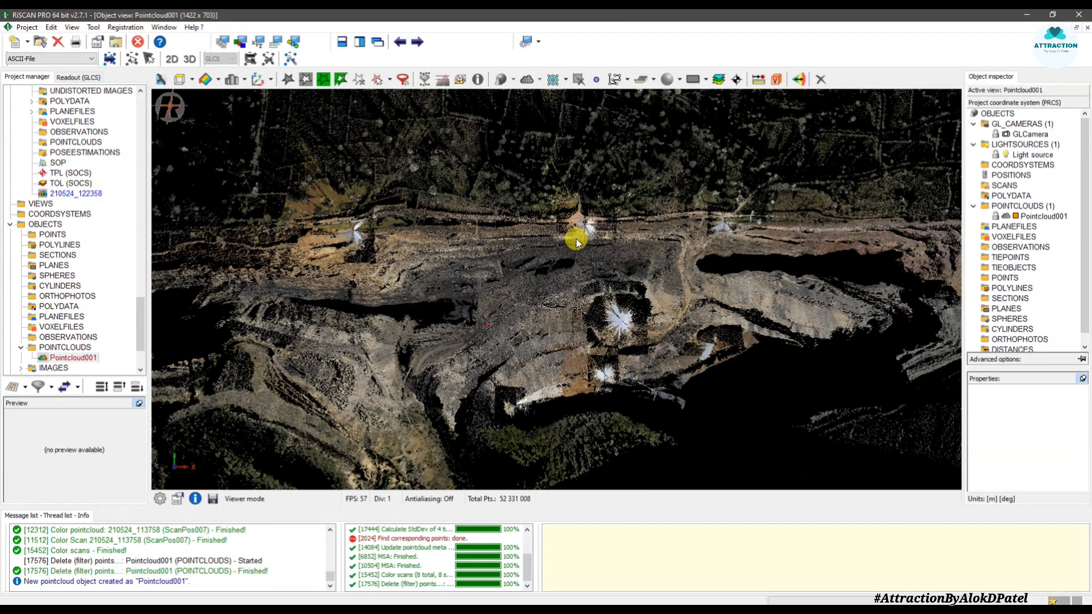
scroll(536, 271, up, 2)
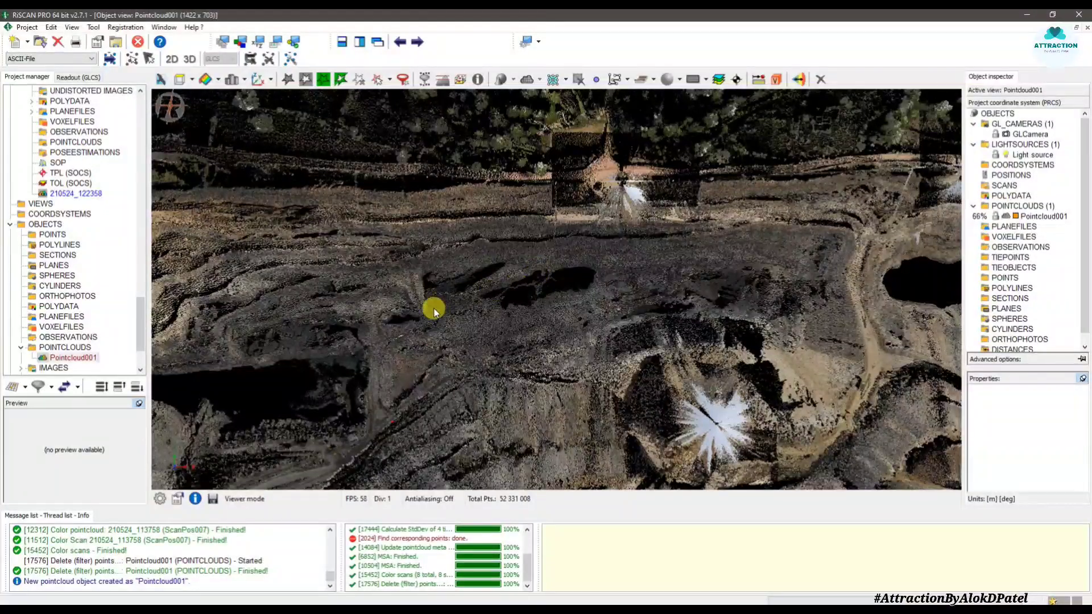
Select a four-sided area of points across the northern benches with the polyline selection, and clear that selection again.
key(space)
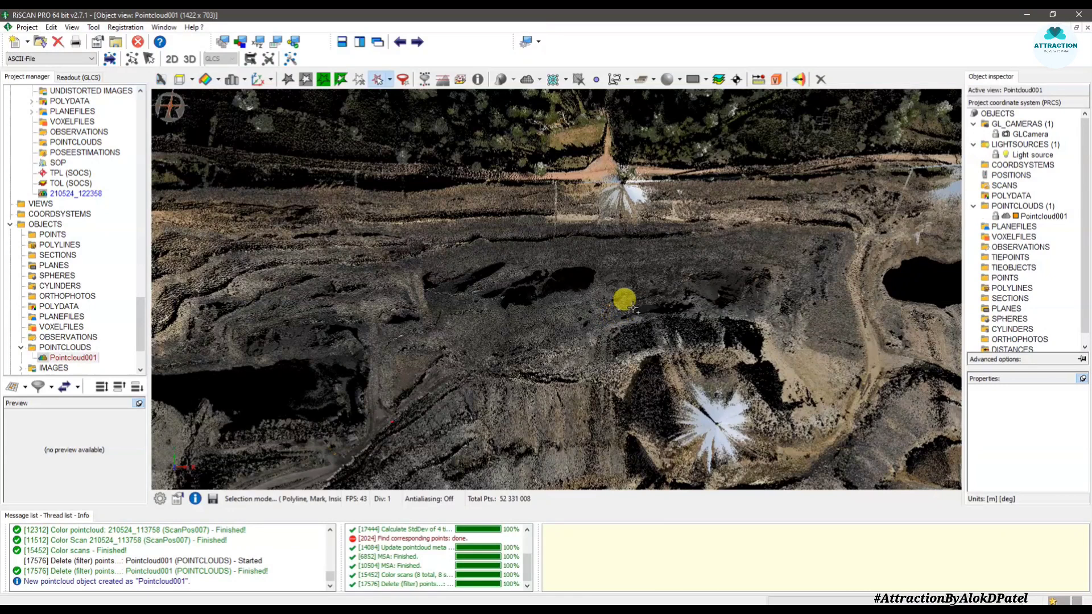
click(814, 309)
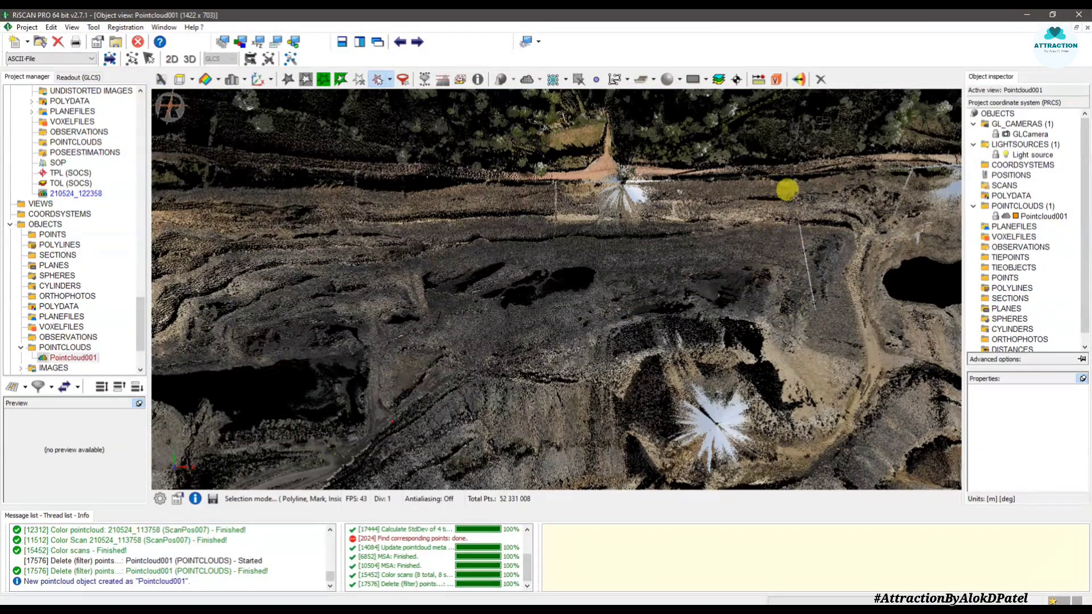
click(799, 181)
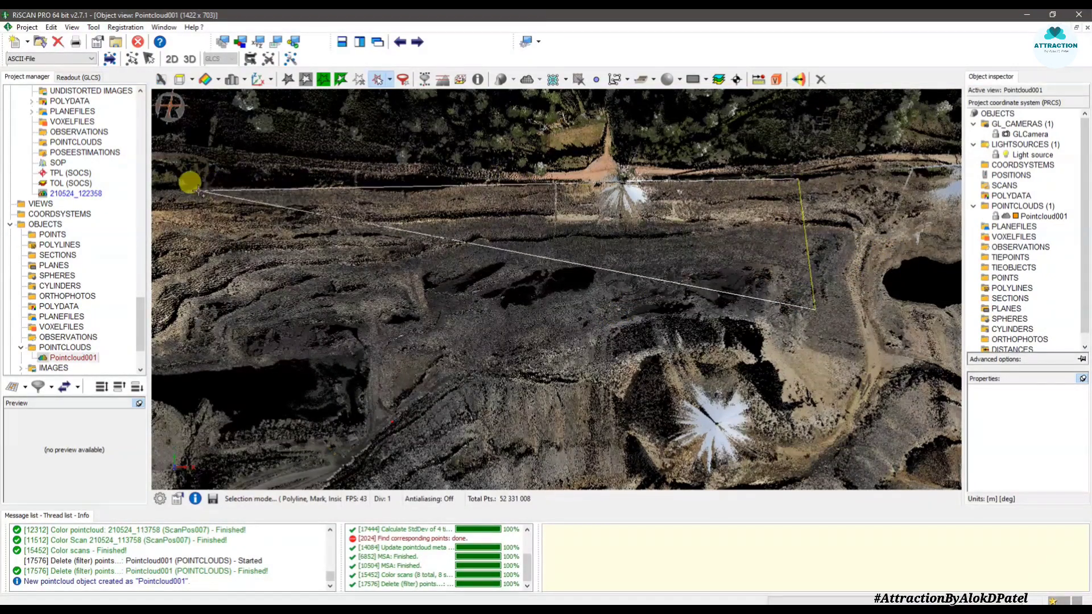
click(235, 187)
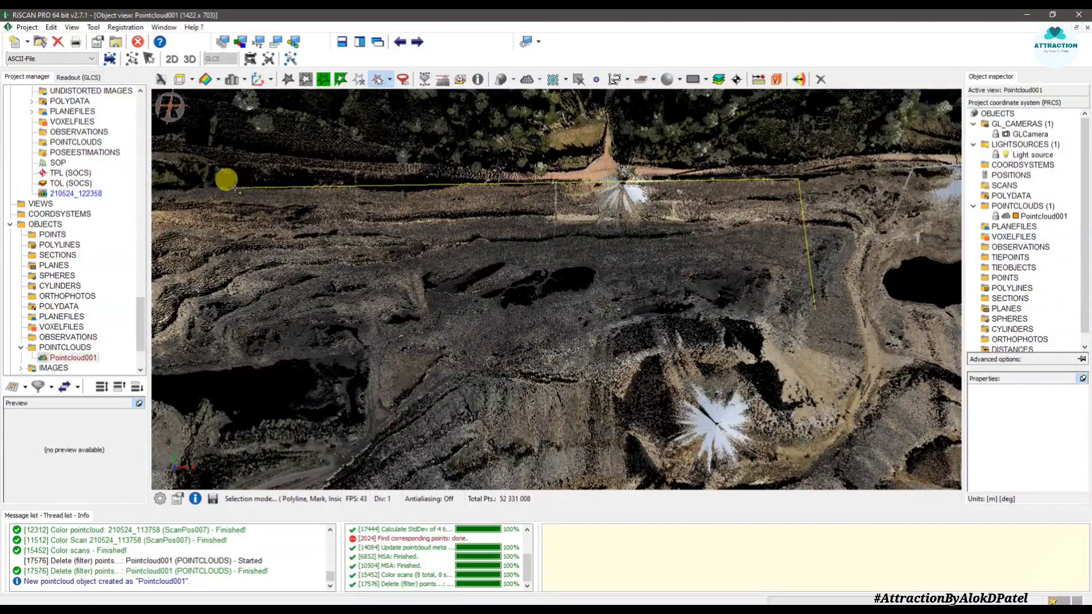
double_click(219, 363)
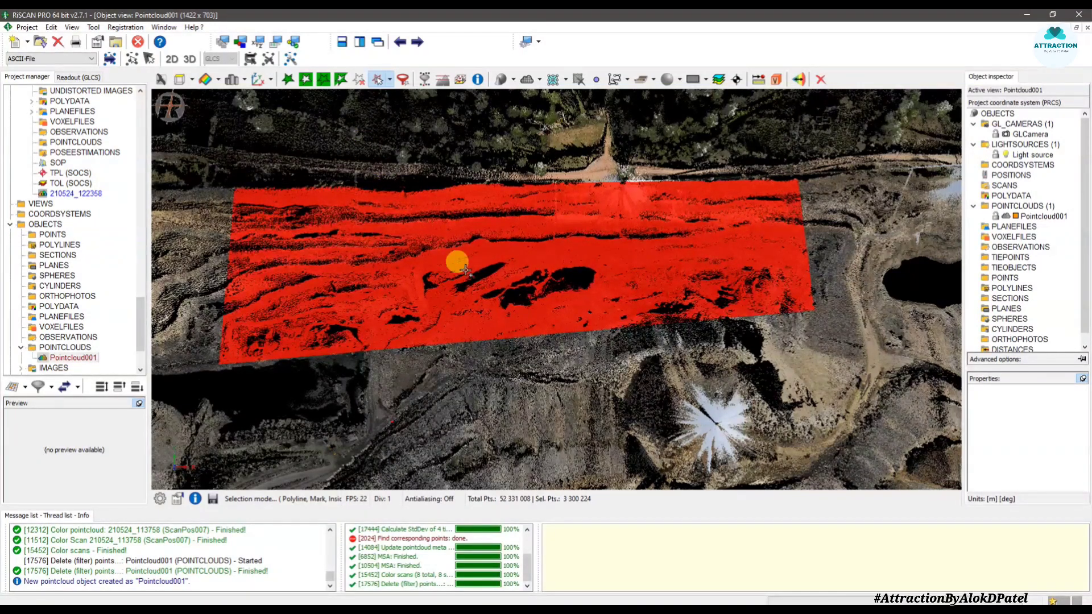
click(358, 80)
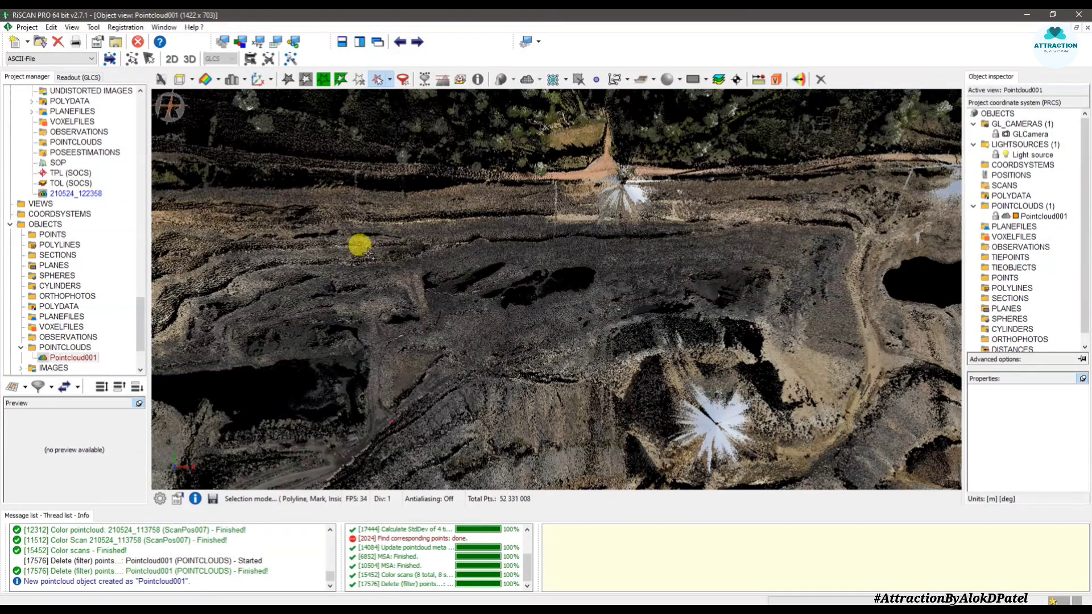
key(Escape)
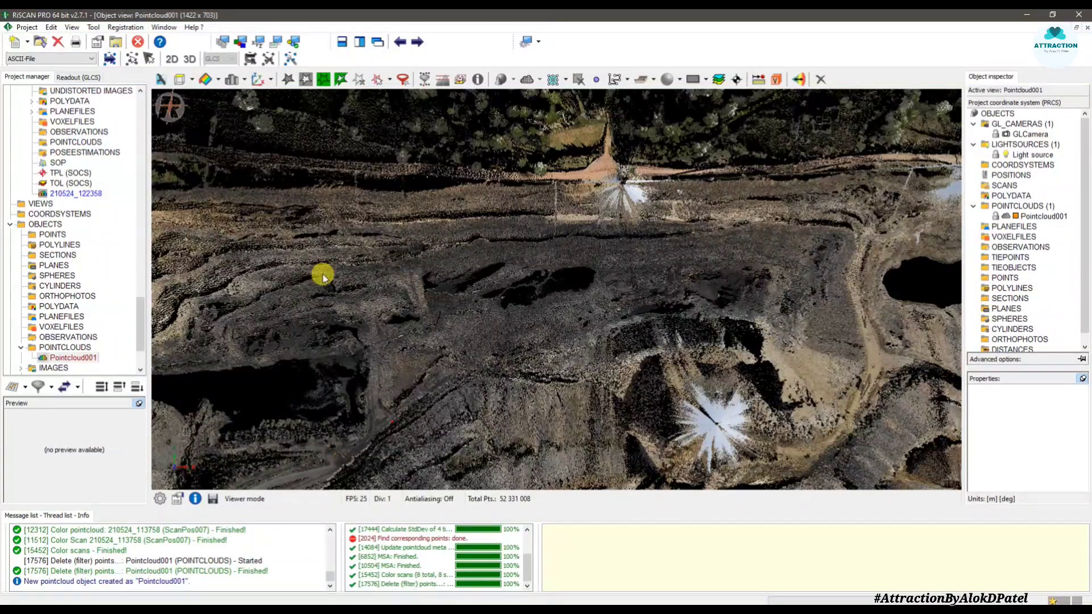
Start a new closed polyline object on closest points, placing nodes around the western end and along the southern edge of the northern benches.
click(614, 82)
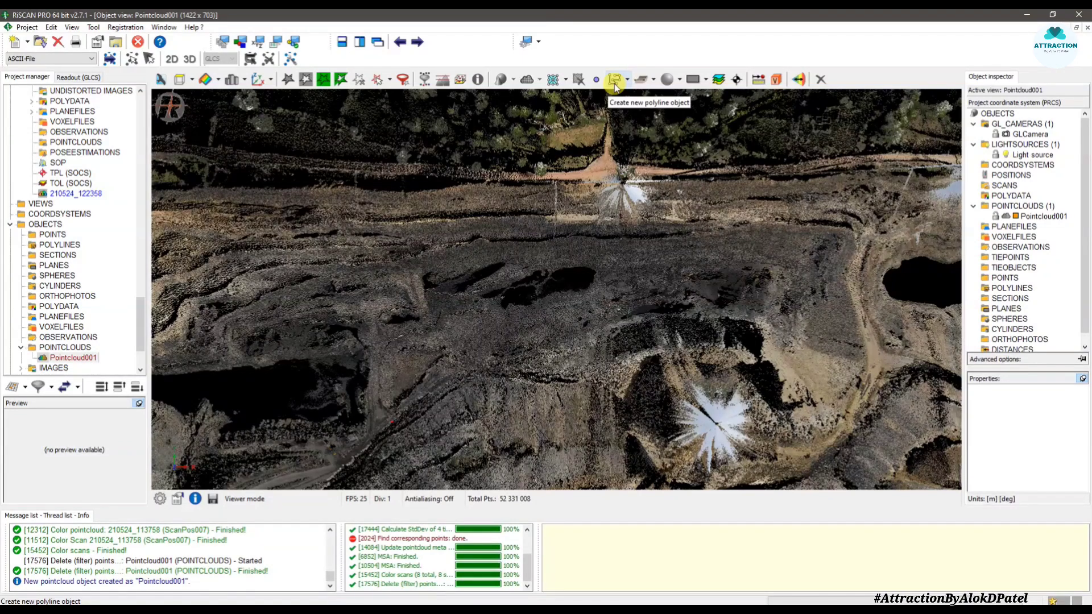
click(614, 82)
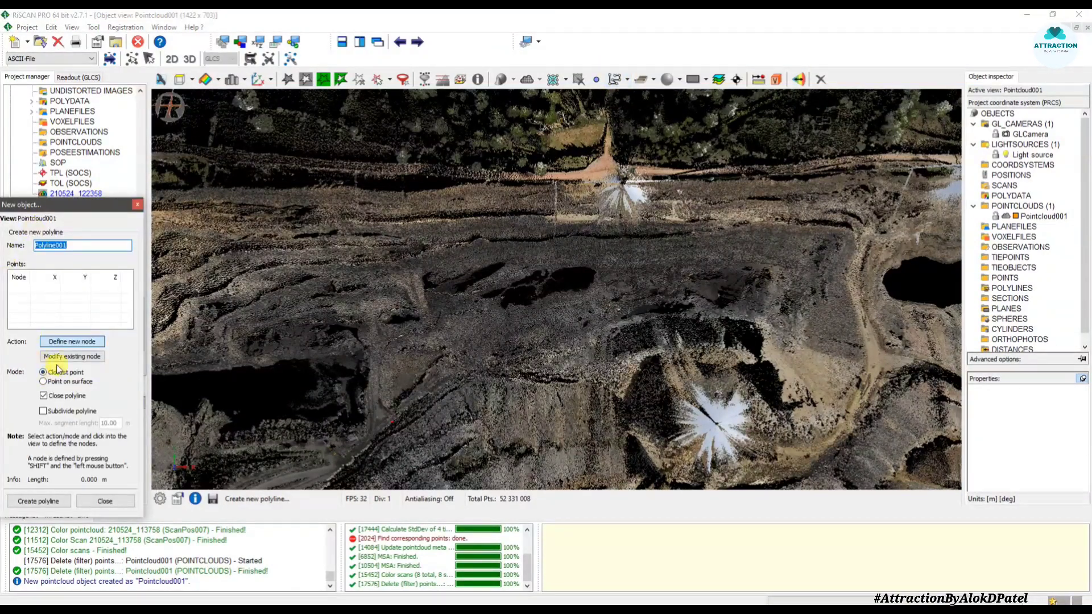
click(80, 243)
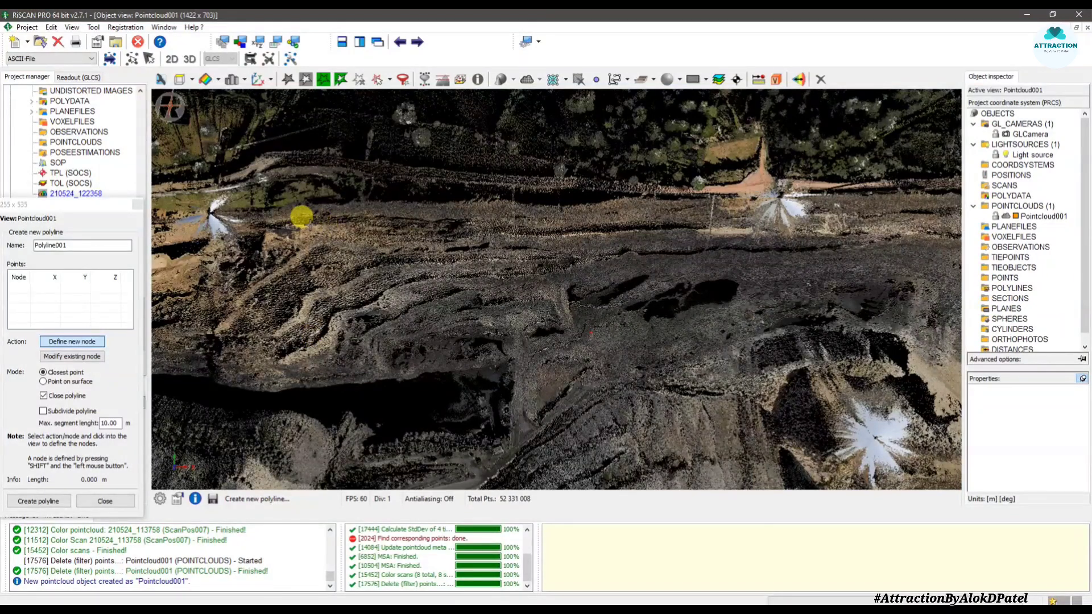
shift+click(292, 227)
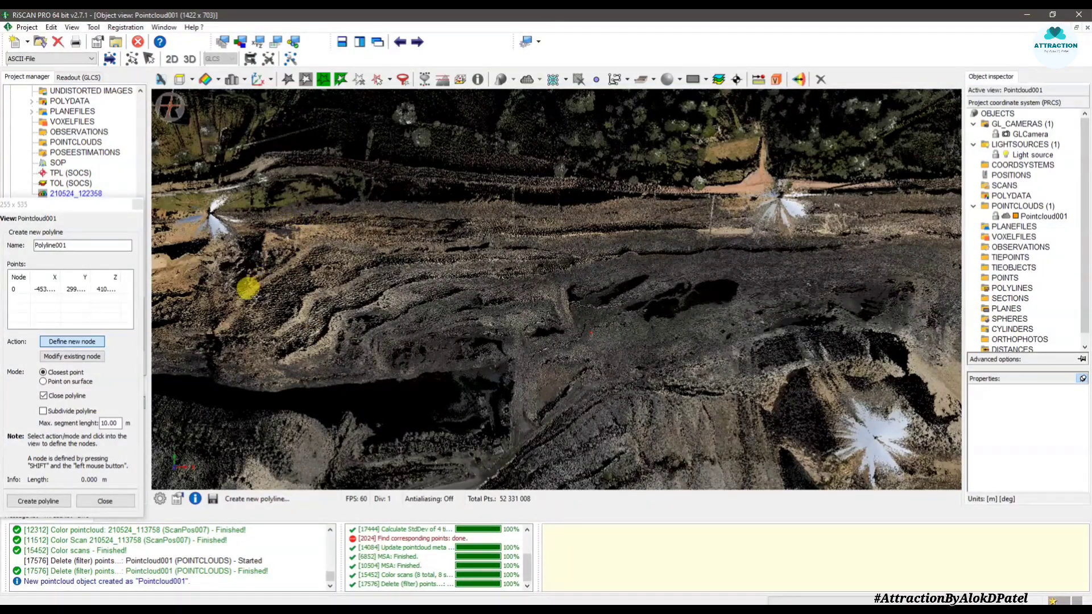
shift+click(254, 298)
shift+click(263, 360)
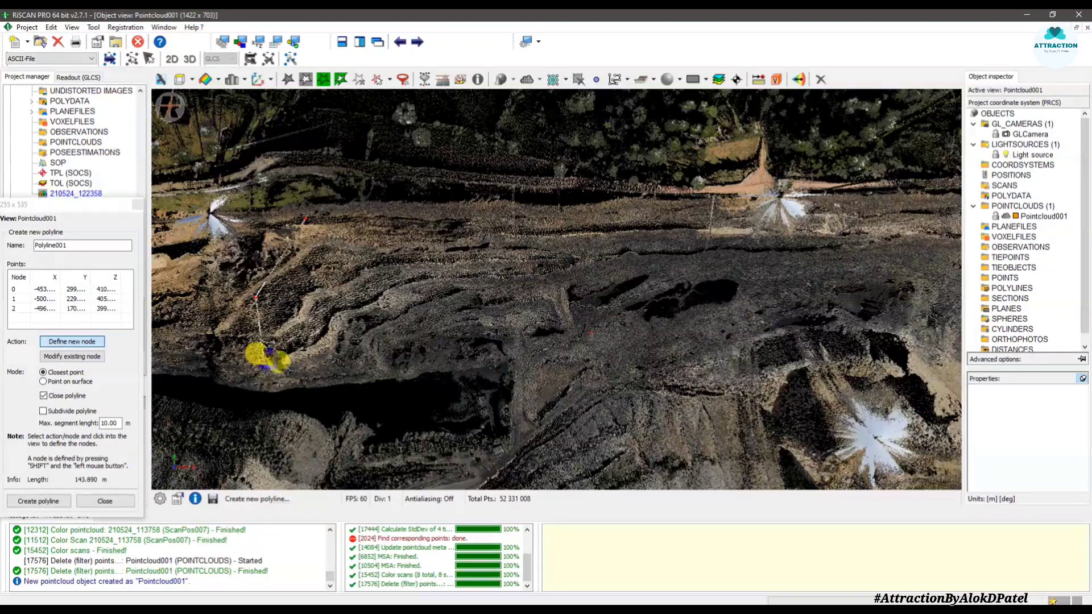
shift+click(380, 368)
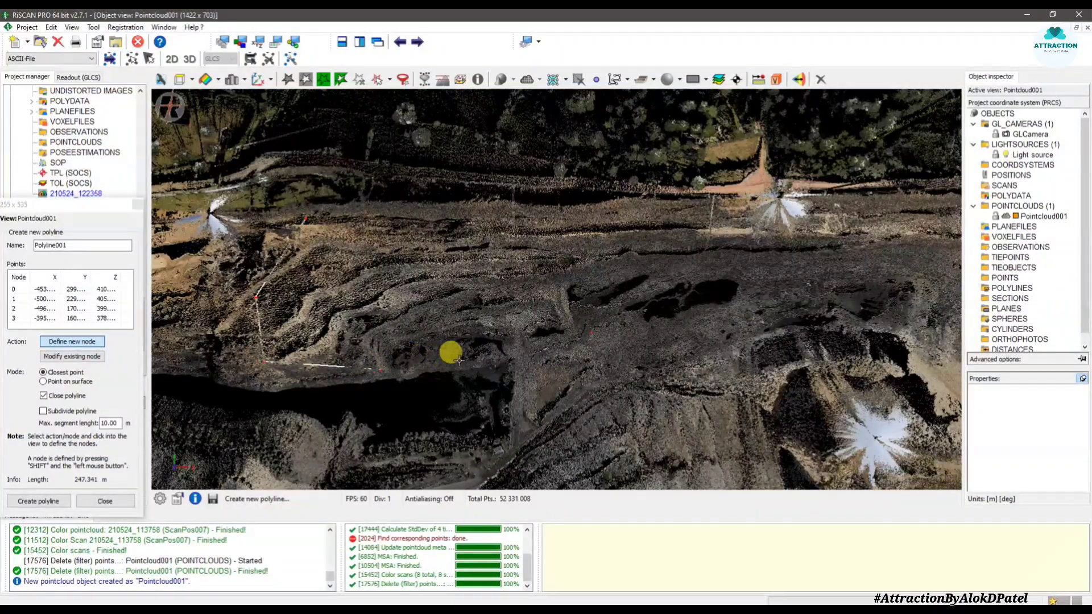
shift+click(541, 351)
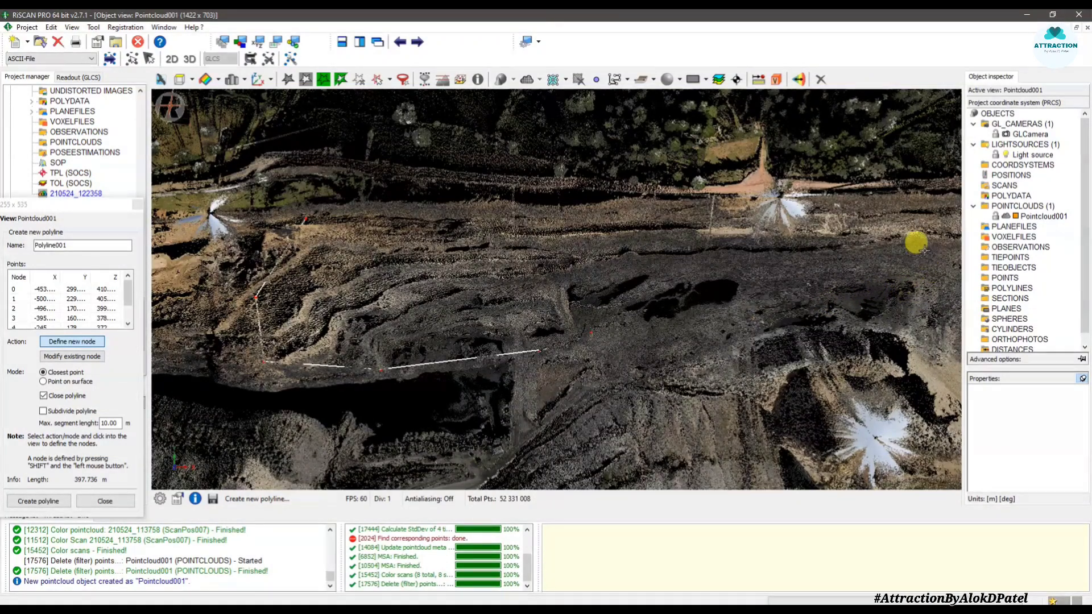
Complete the outline around the eastern end and northern edge of the benches, and create it as Polyline001.
shift+click(371, 212)
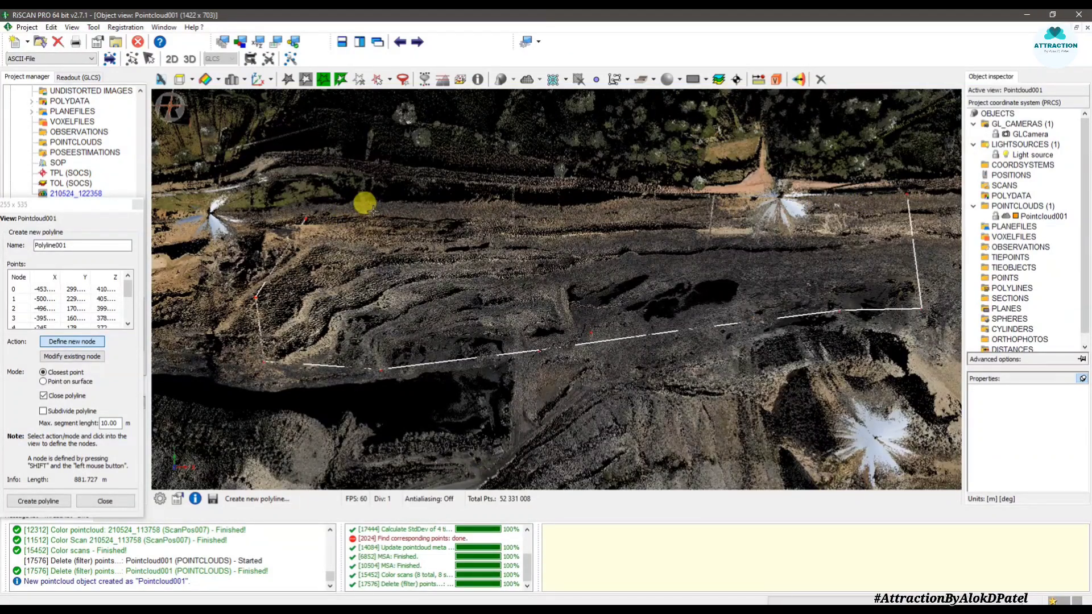
shift+click(499, 207)
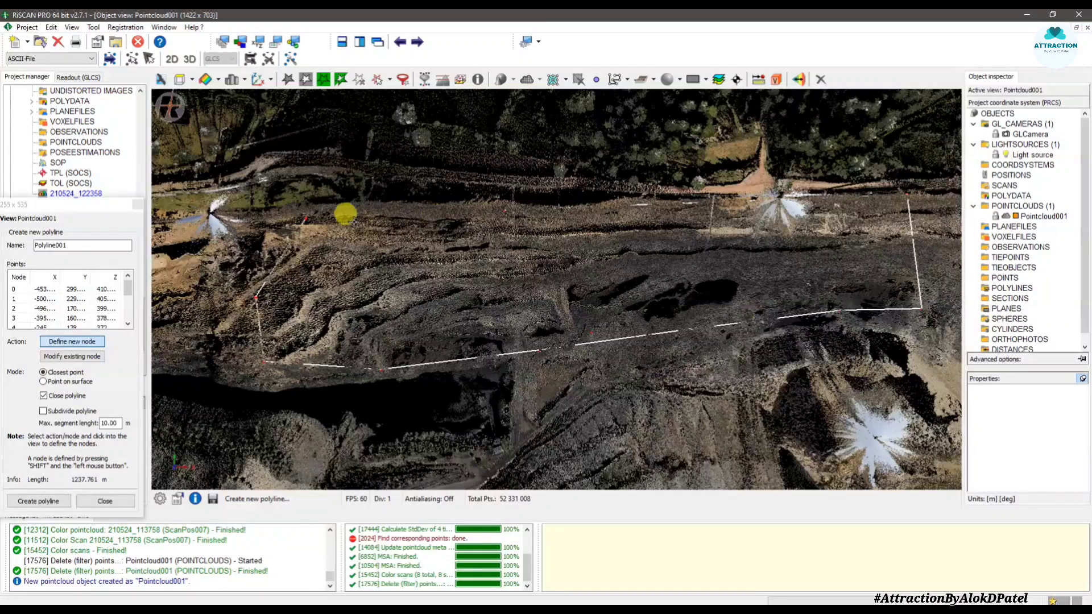
click(38, 503)
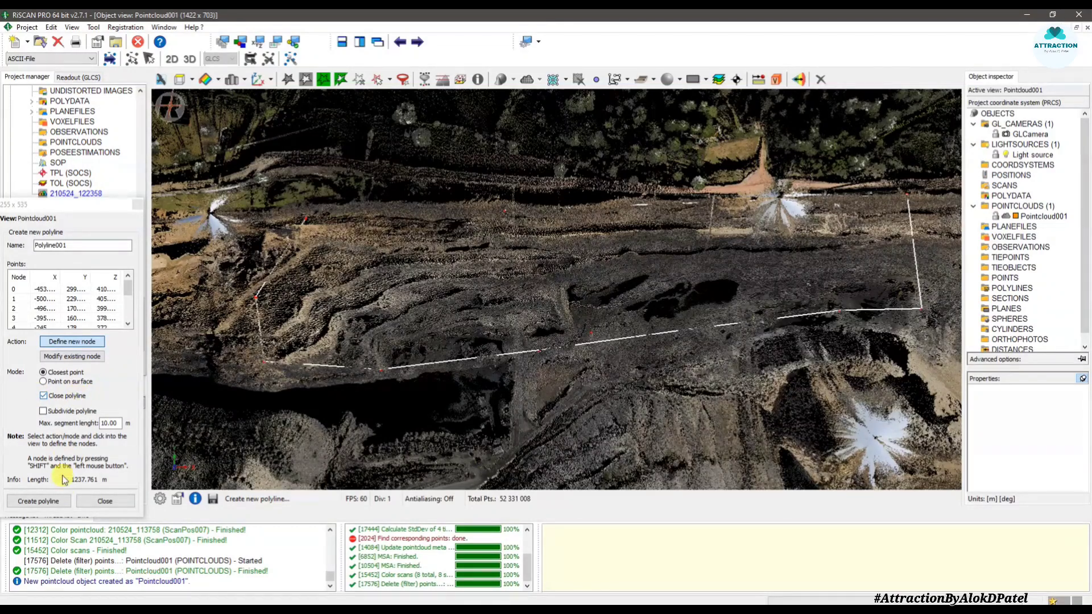
click(42, 502)
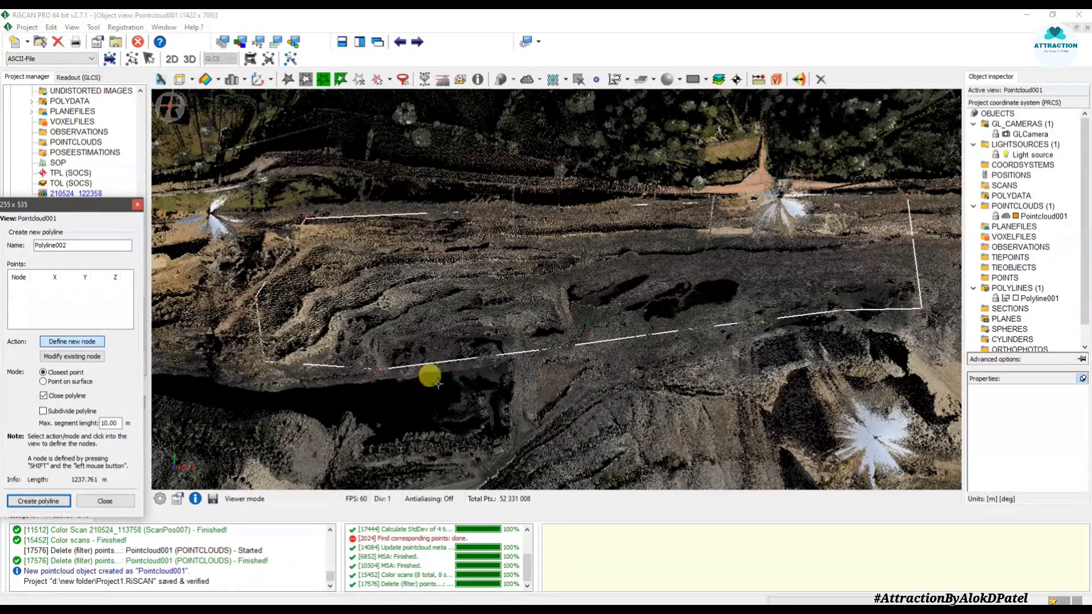
click(121, 504)
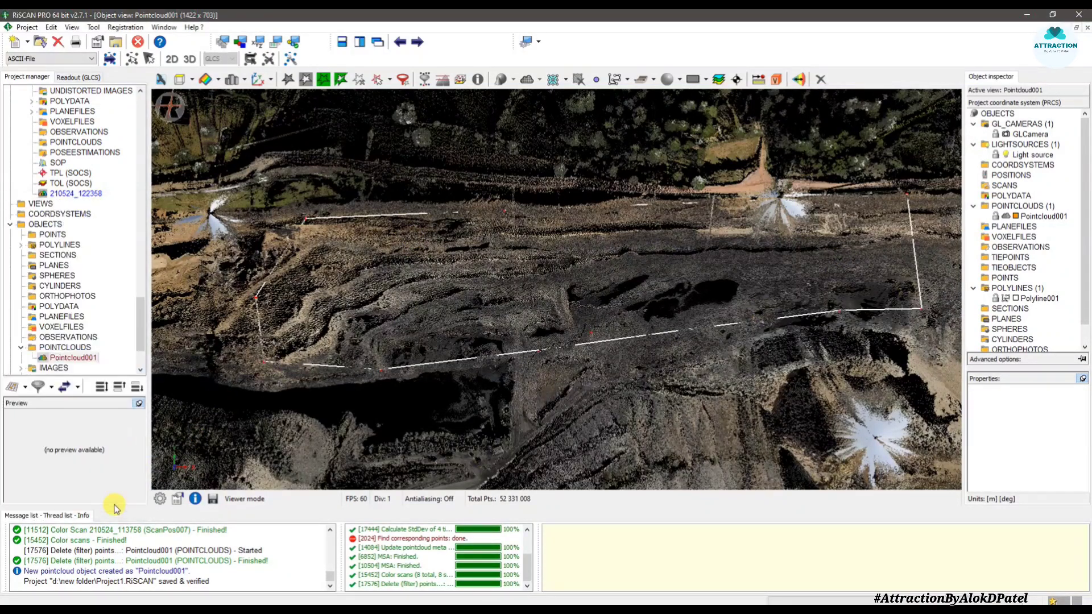
Select all point cloud data enclosed by Polyline001.
drag(519, 276, 500, 219)
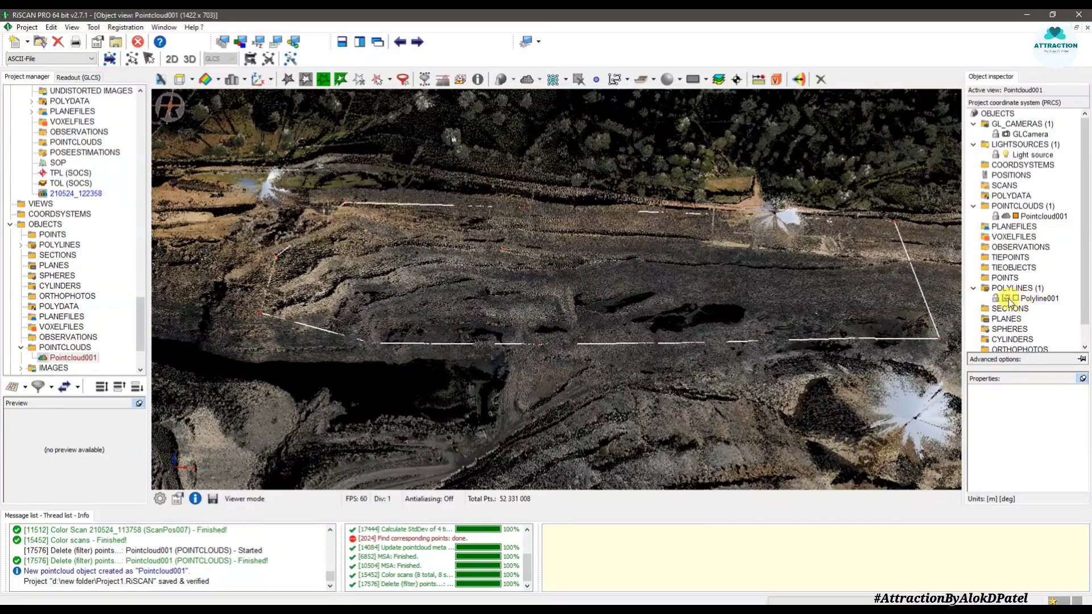
right_click(1044, 299)
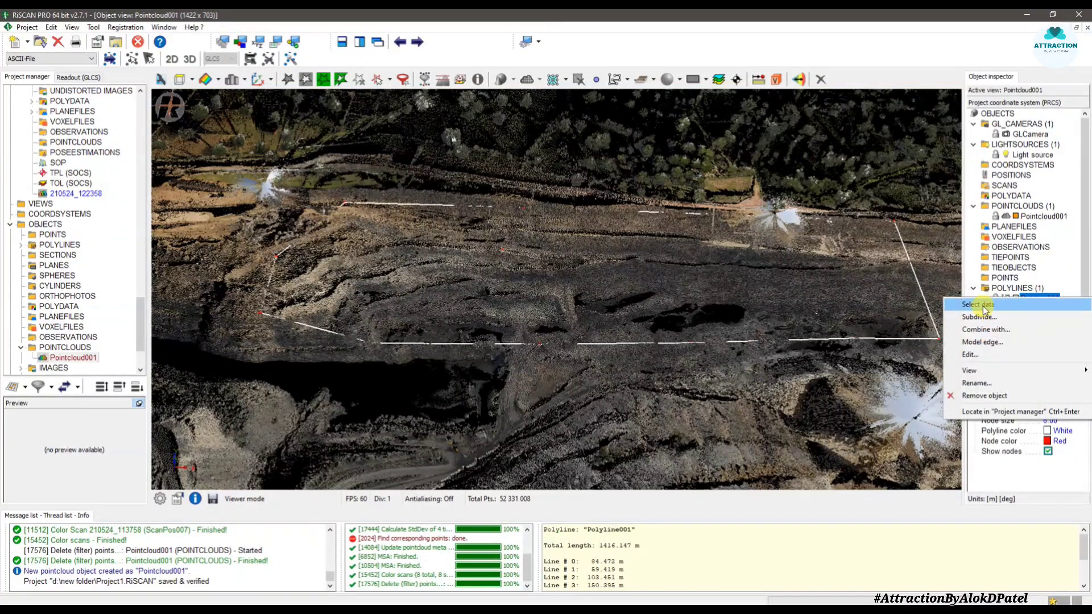
click(982, 306)
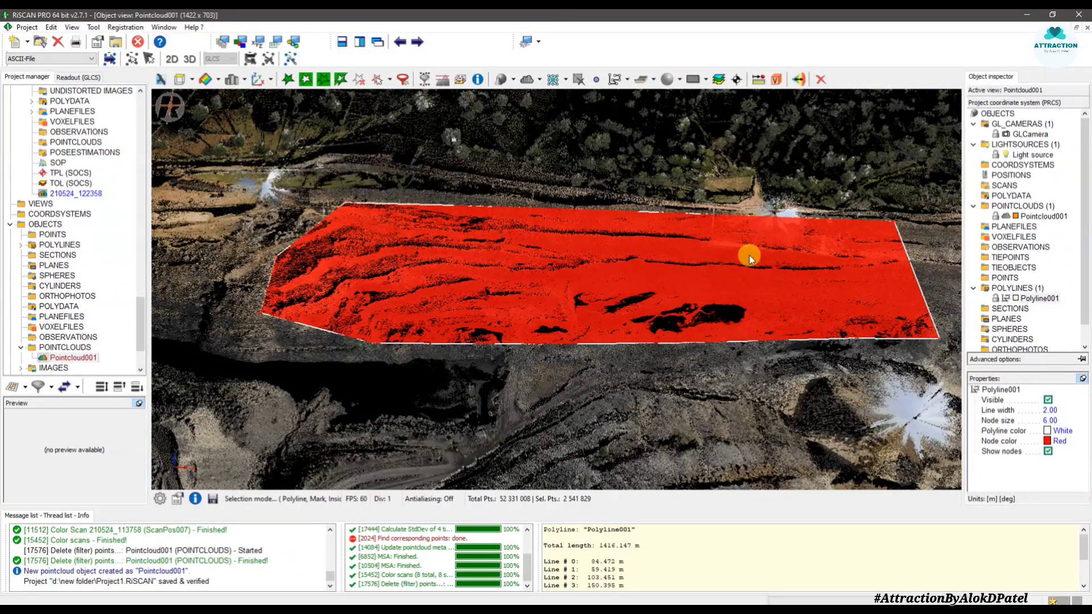
Create a new point cloud object from the selected points, and close the object view without saving it.
click(526, 81)
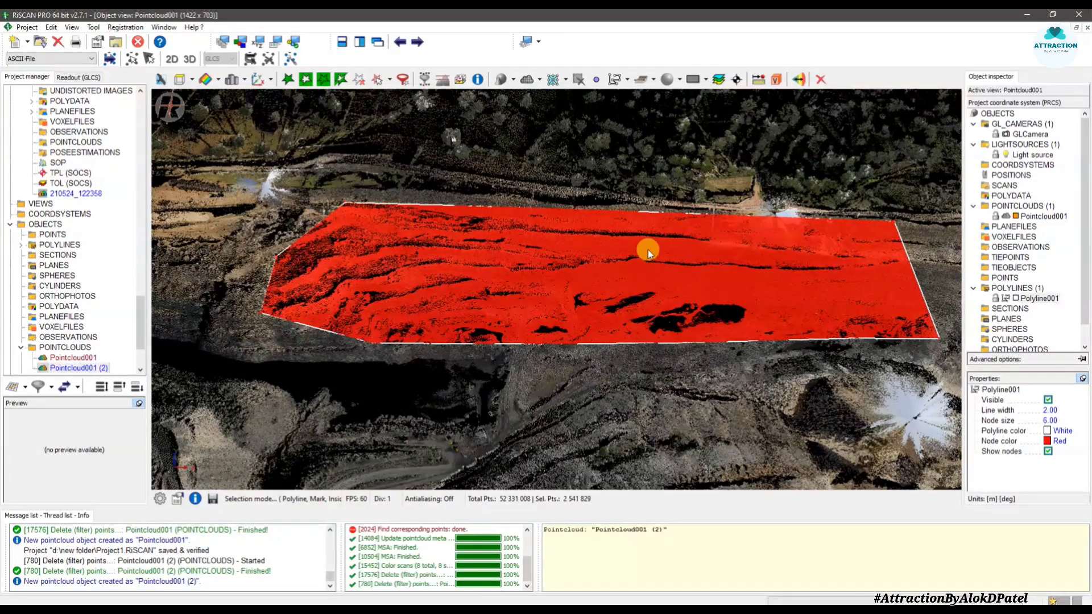
click(1087, 27)
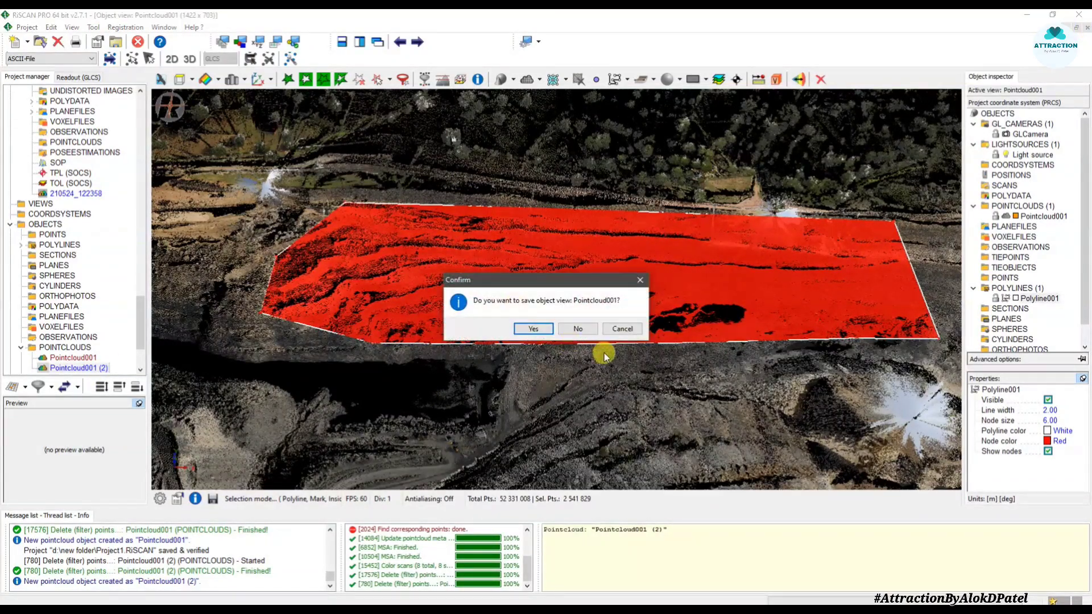
click(582, 329)
Open the extracted bench point cloud, Pointcloud001 (2), in a 3D true color view and tilt it obliquely.
click(82, 368)
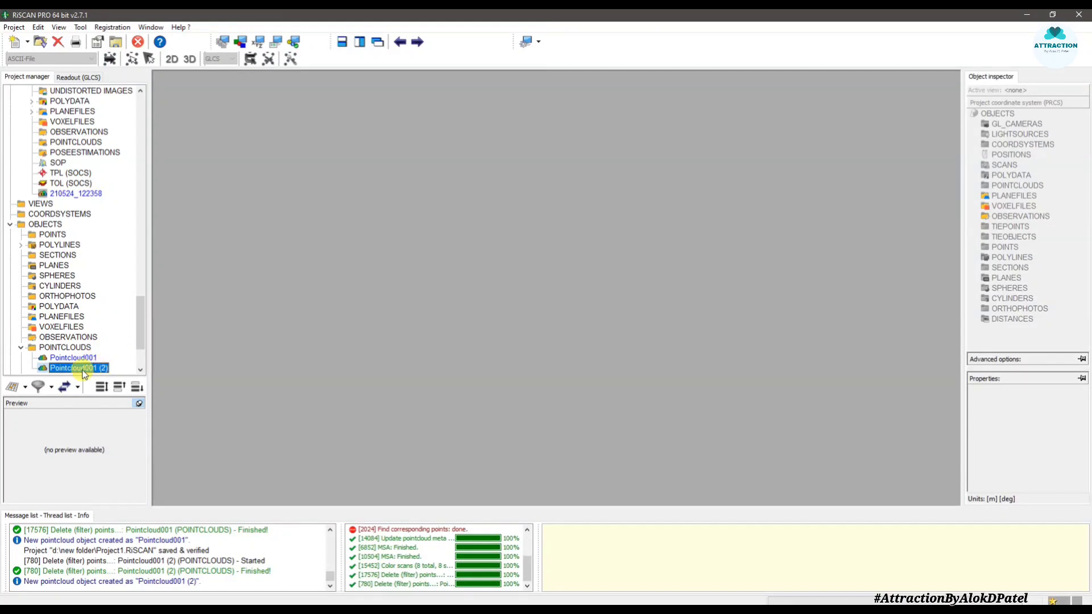
drag(83, 369, 480, 398)
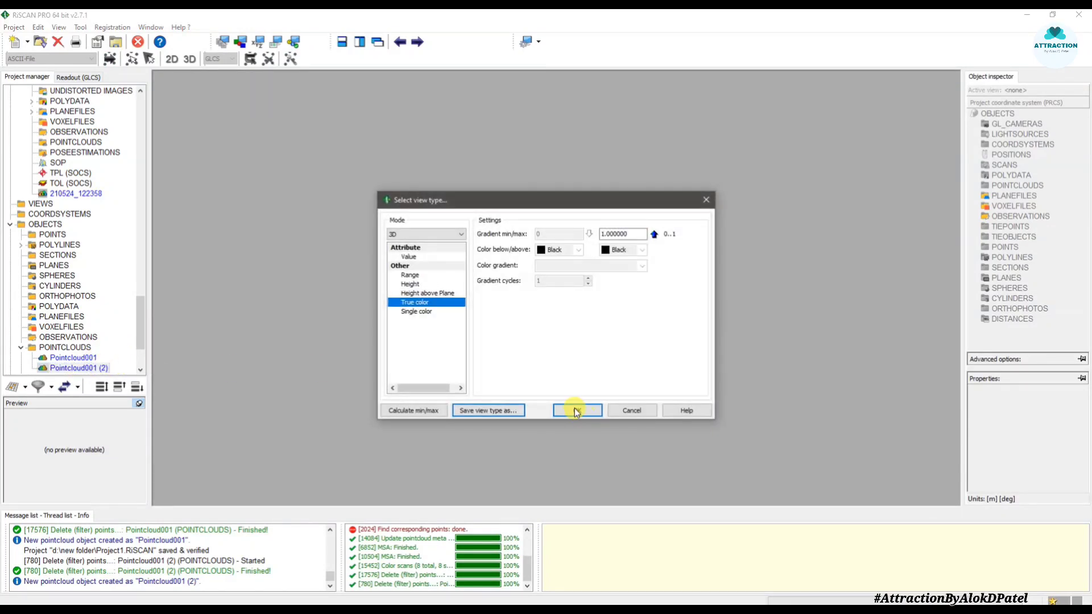
click(577, 411)
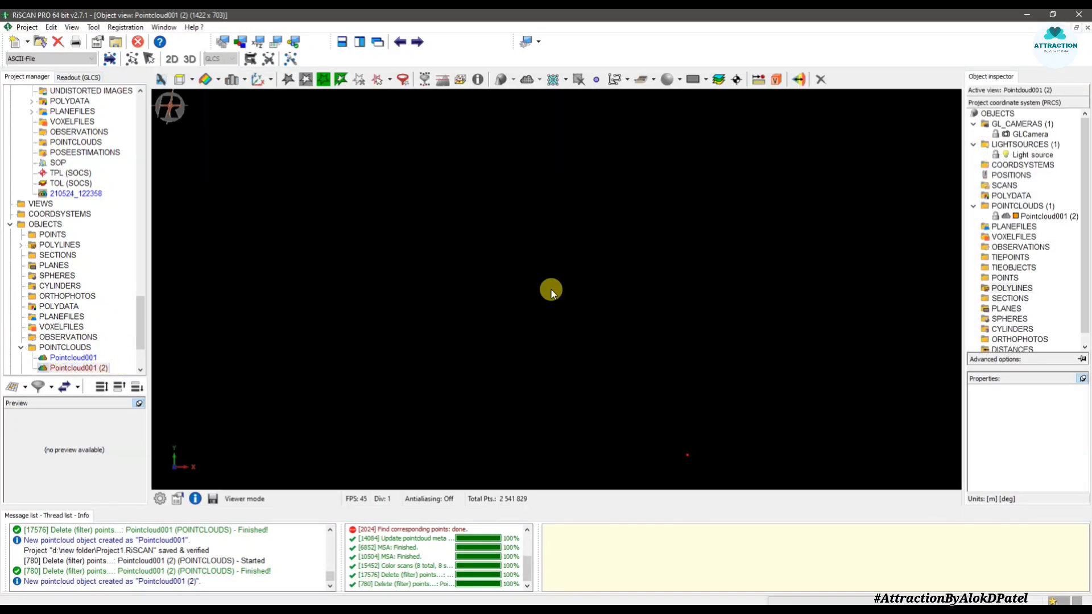
drag(575, 319, 568, 243)
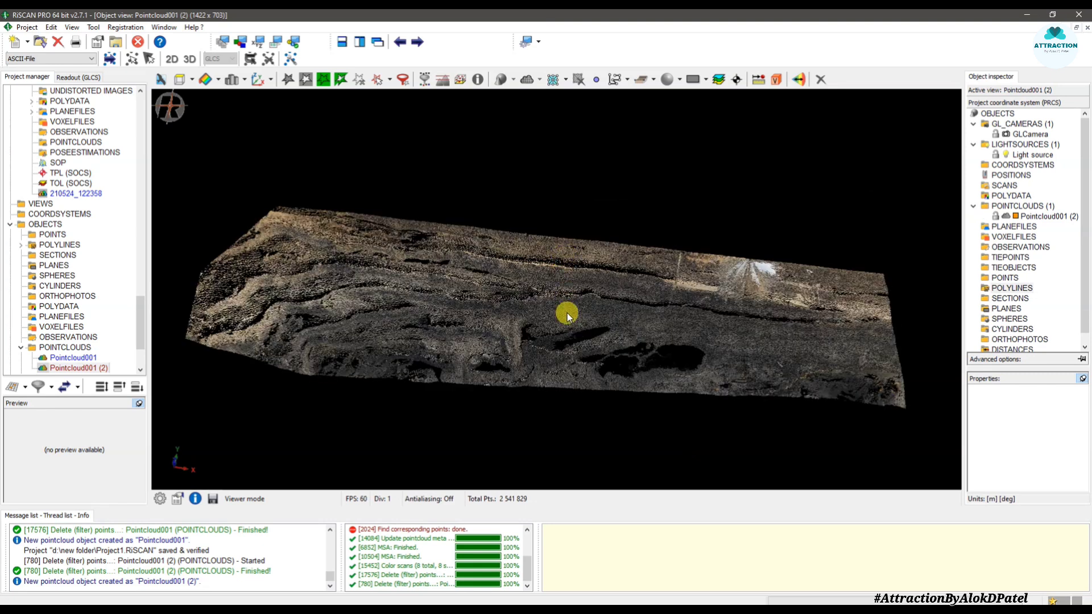
Examine the extracted benches, especially the scattered points above the ground around the scan position on the northern edge.
scroll(568, 313, up, 4)
middle_drag(567, 313, 585, 256)
scroll(581, 286, down, 3)
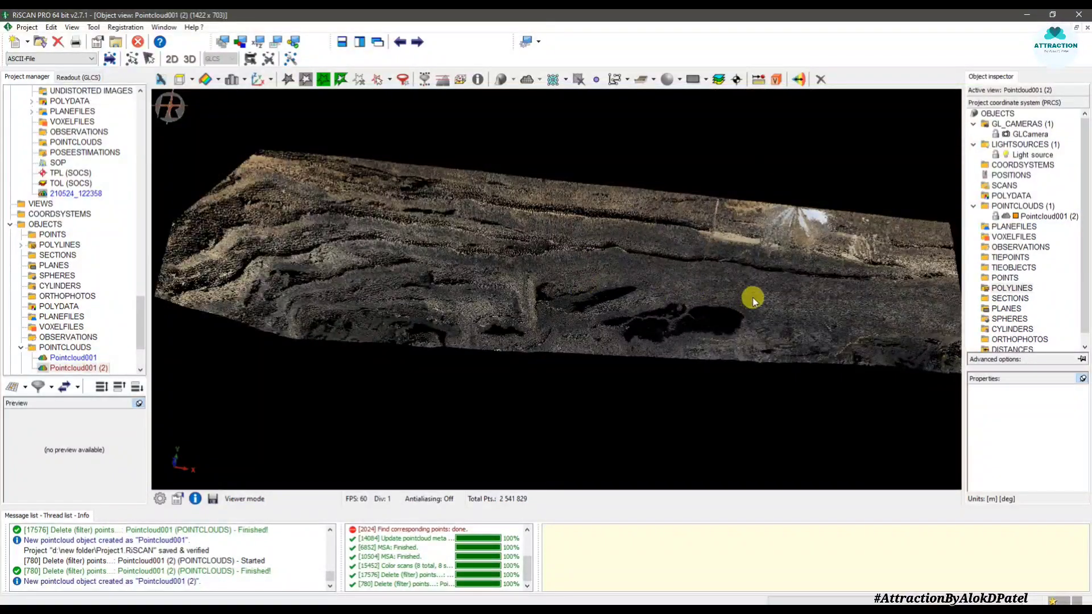
scroll(509, 274, down, 2)
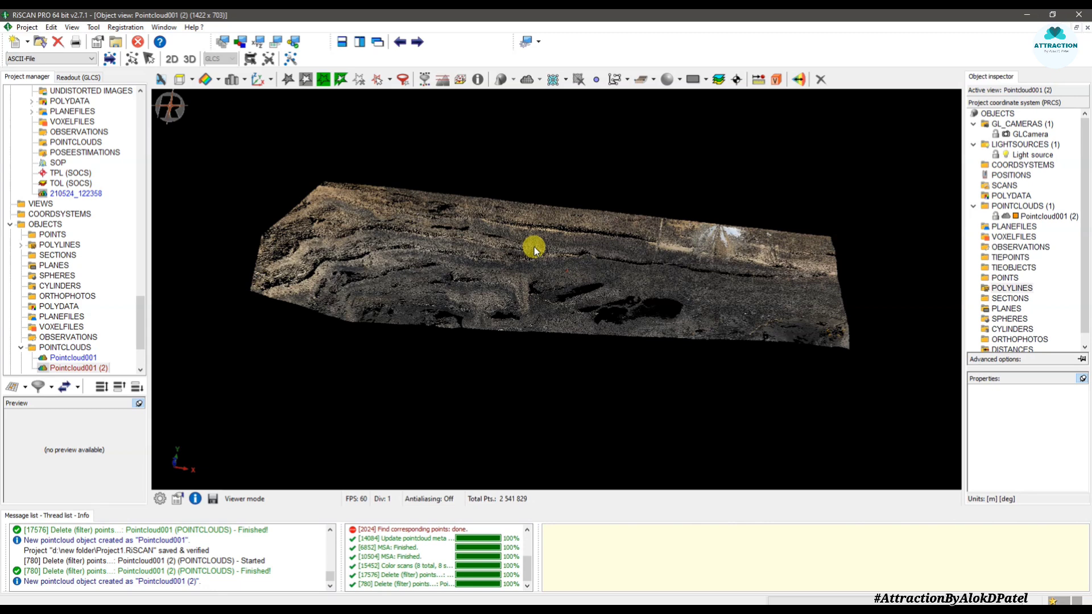
scroll(729, 235, up, 6)
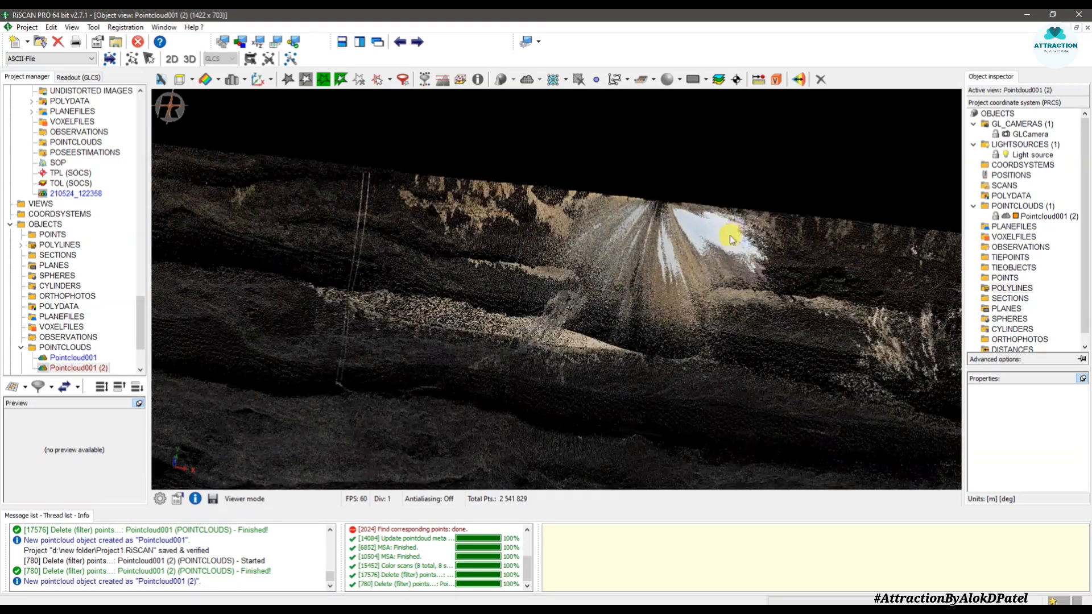
scroll(715, 235, up, 3)
scroll(643, 257, down, 2)
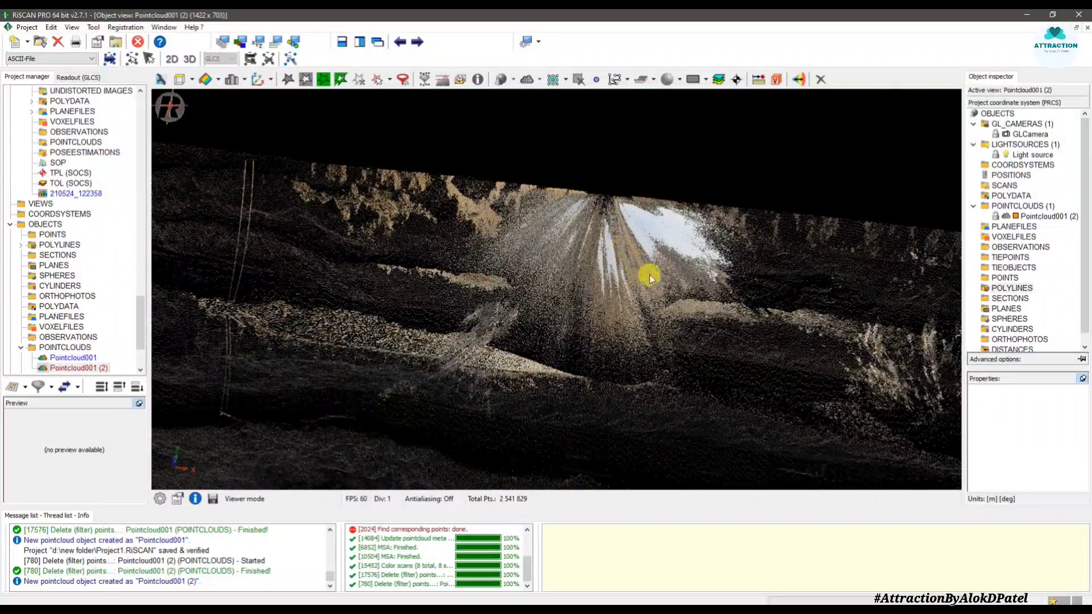
drag(649, 275, 597, 159)
scroll(643, 279, up, 2)
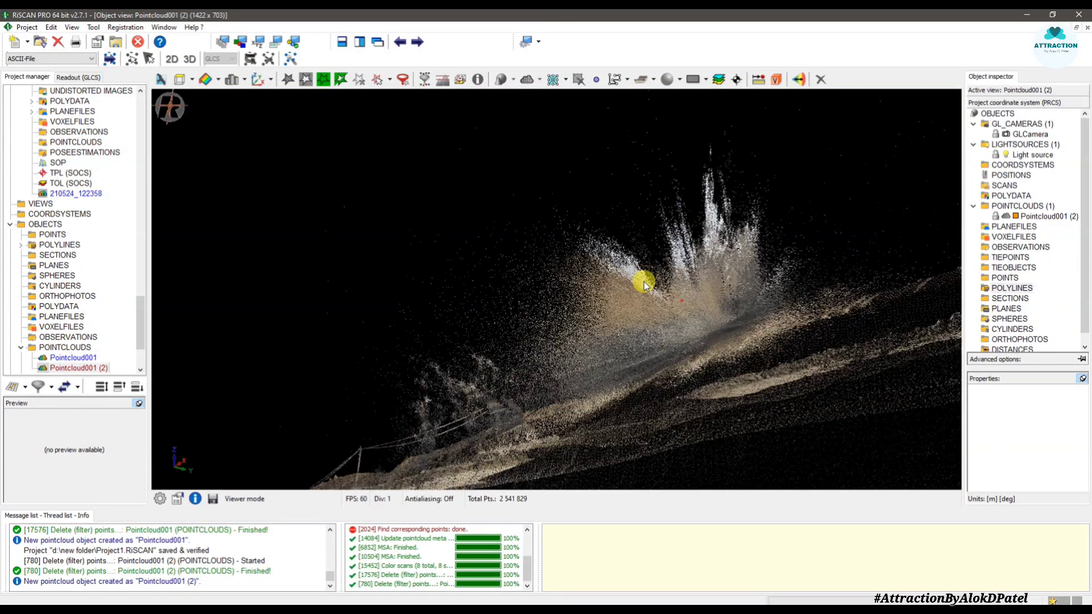
scroll(644, 282, up, 2)
drag(665, 309, 694, 357)
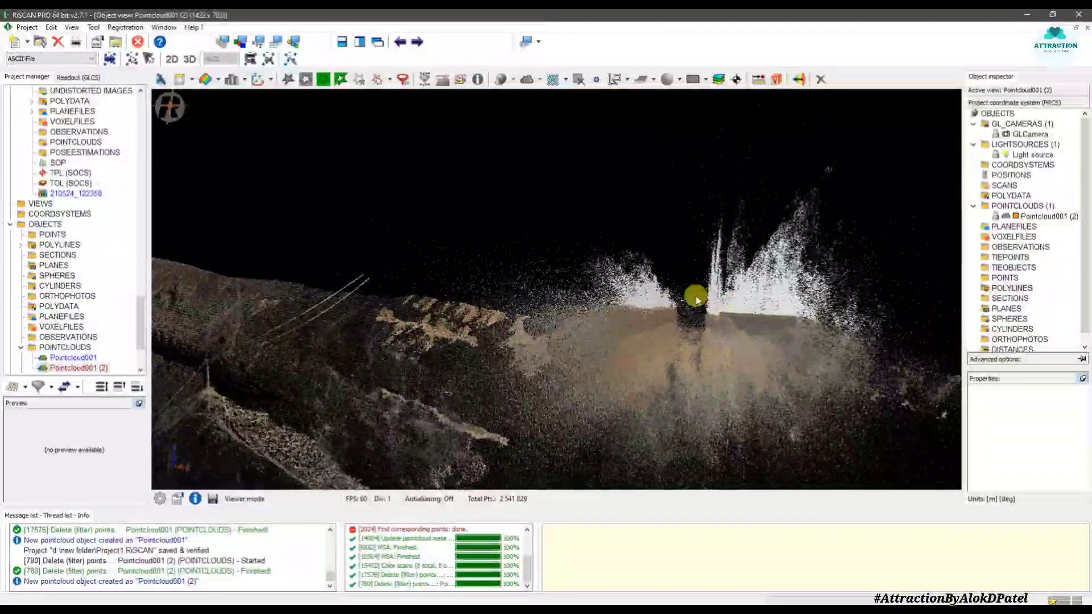
mouse_move(697, 300)
mouse_down()
mouse_move(699, 316)
mouse_move(650, 316)
mouse_move(640, 224)
mouse_move(609, 316)
mouse_move(426, 319)
mouse_move(631, 328)
mouse_move(253, 341)
mouse_move(390, 356)
mouse_move(709, 312)
mouse_move(690, 302)
mouse_move(702, 292)
mouse_up()
drag(705, 288, 719, 309)
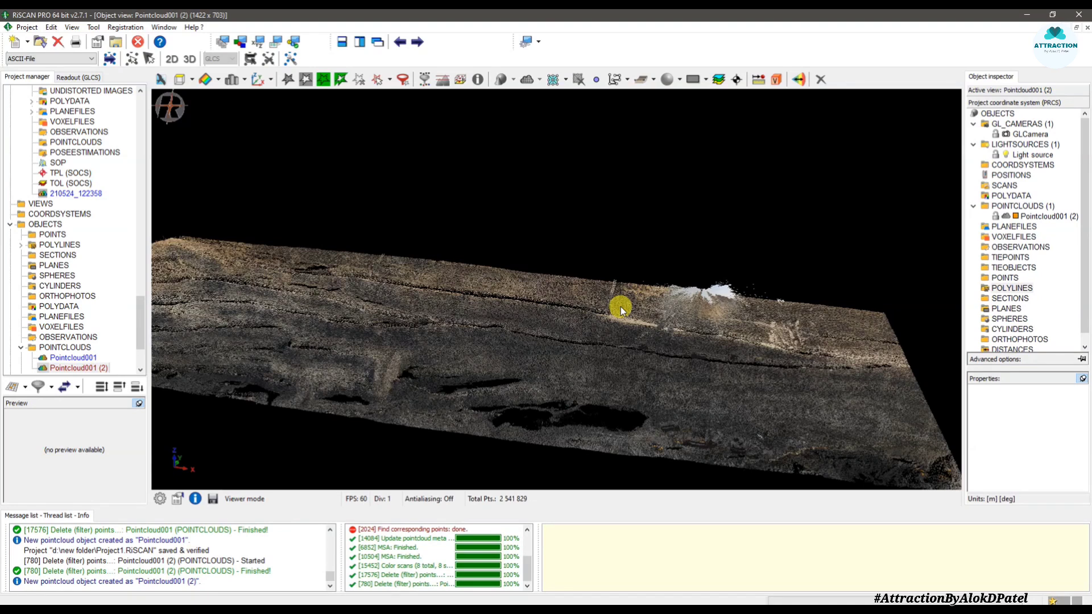
key(ctrl+a)
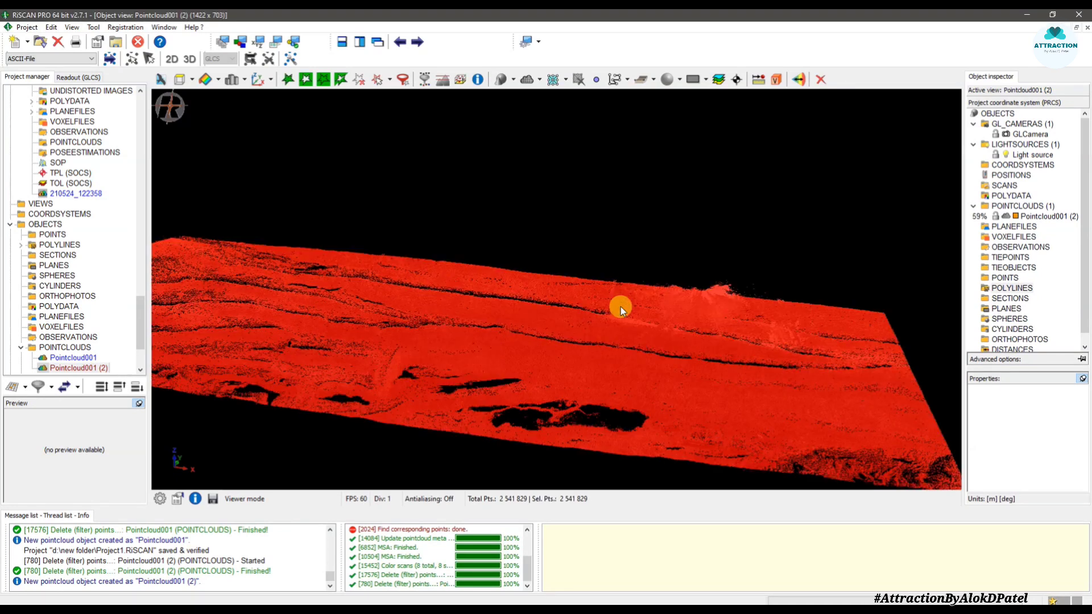
drag(724, 233, 612, 331)
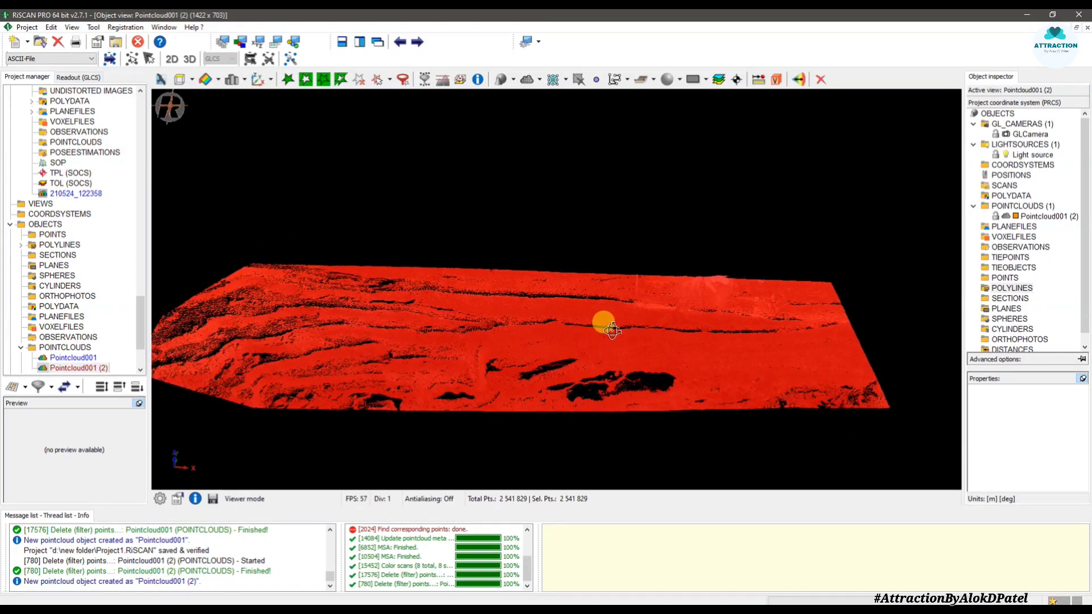
click(403, 82)
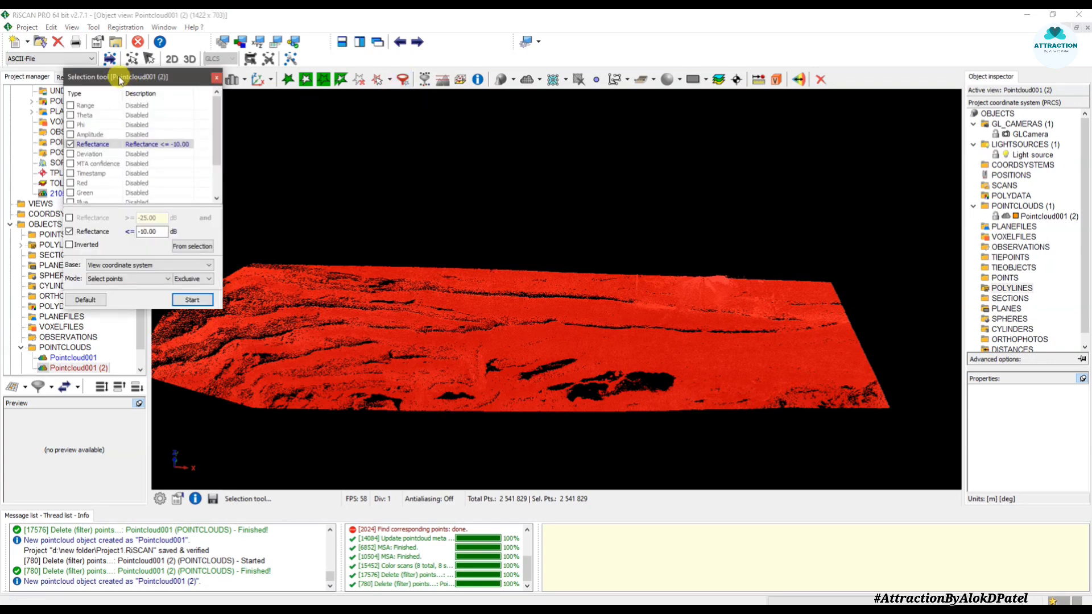
drag(120, 75, 255, 144)
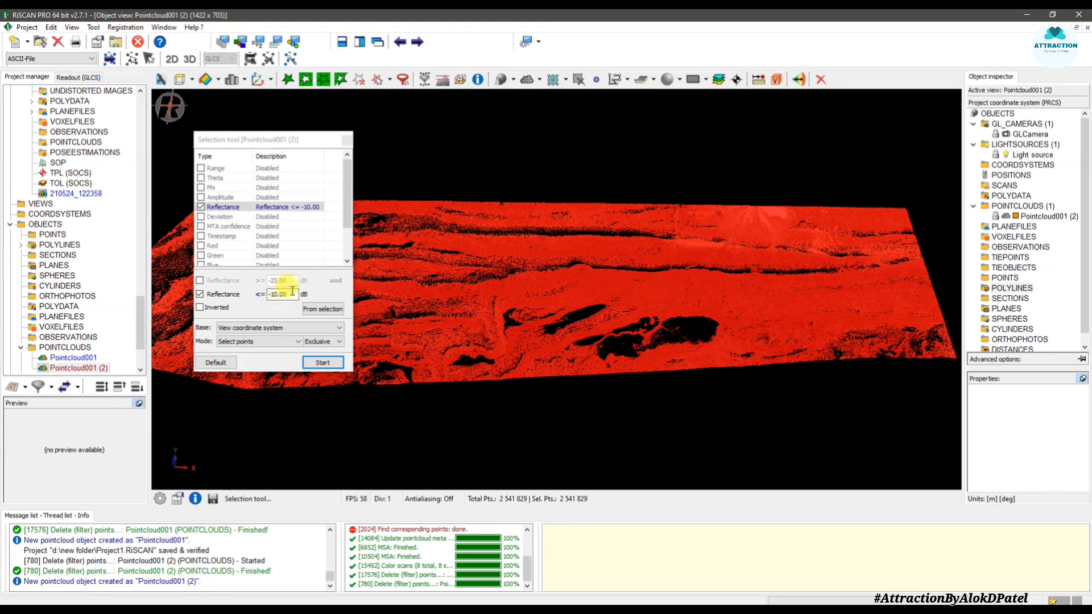
click(346, 139)
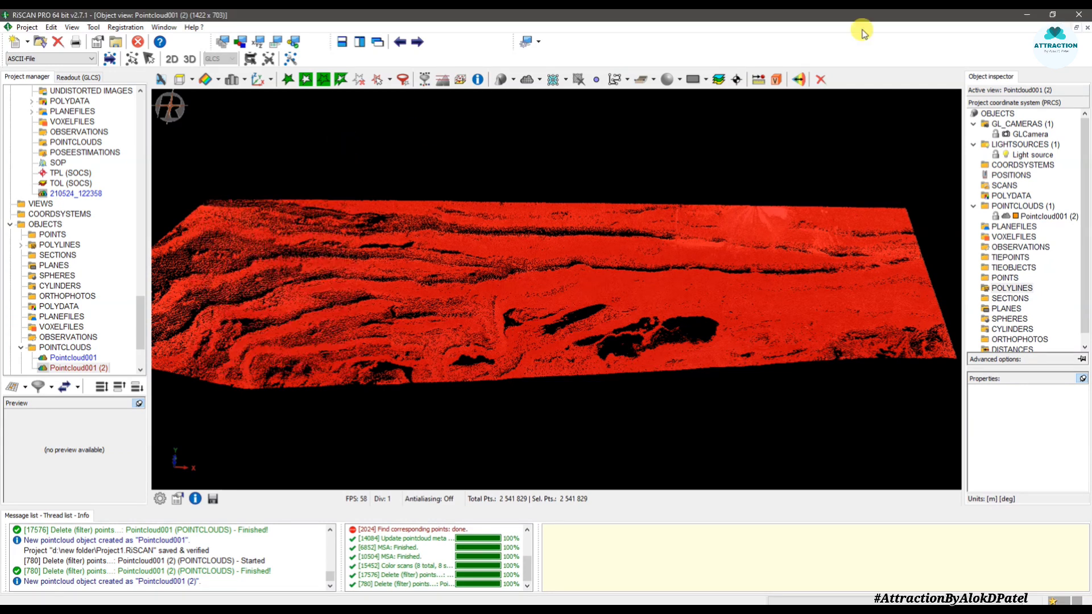
Close the open object view without saving it and start a new view of the extracted bench cloud, Pointcloud001 (2).
click(1087, 28)
click(572, 327)
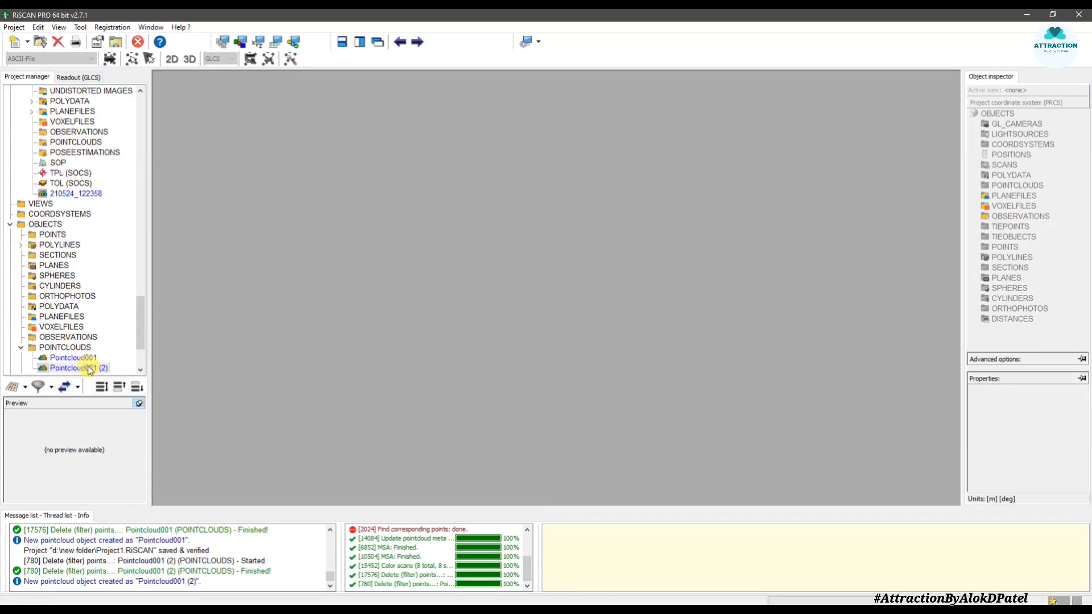
drag(89, 370, 397, 351)
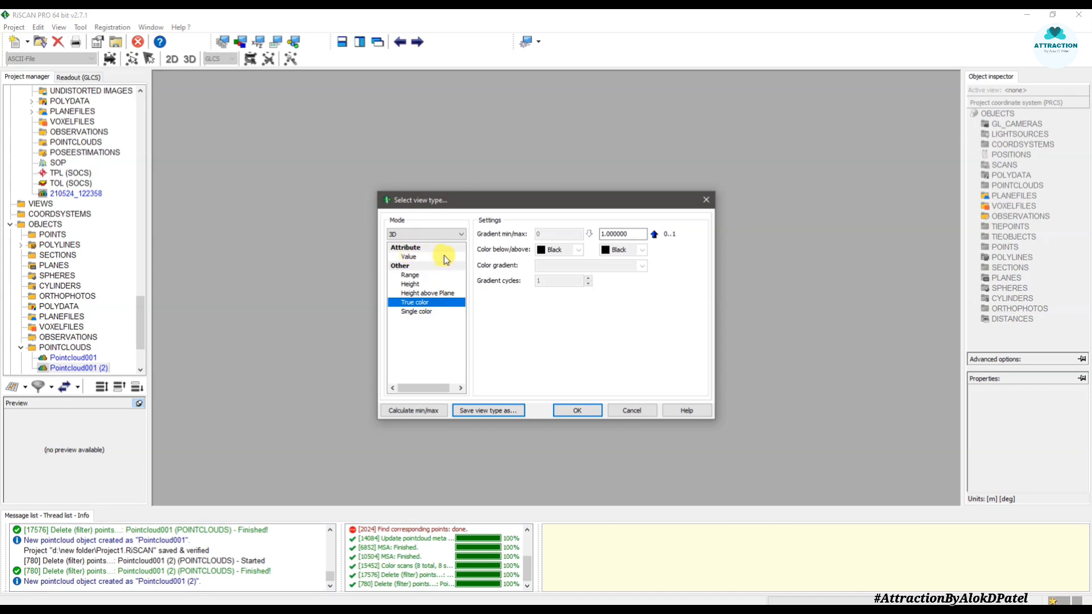
Display the bench cloud in 3D by Reflectance value, with the gradient fitted from -49.82 to 27.02 dB and the Rainbow (blue - red) colors.
click(416, 259)
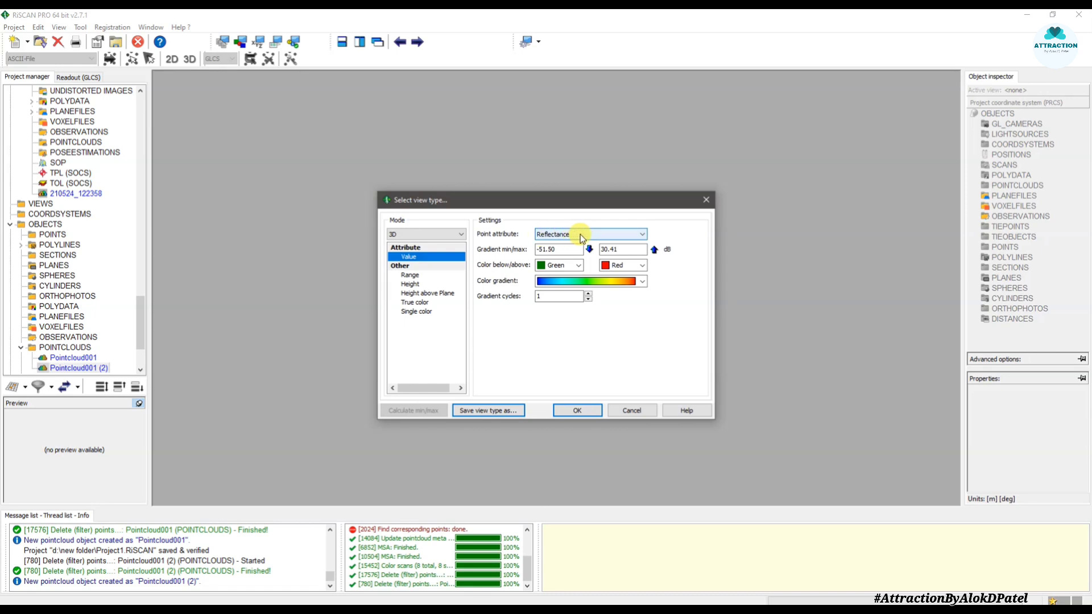
click(581, 235)
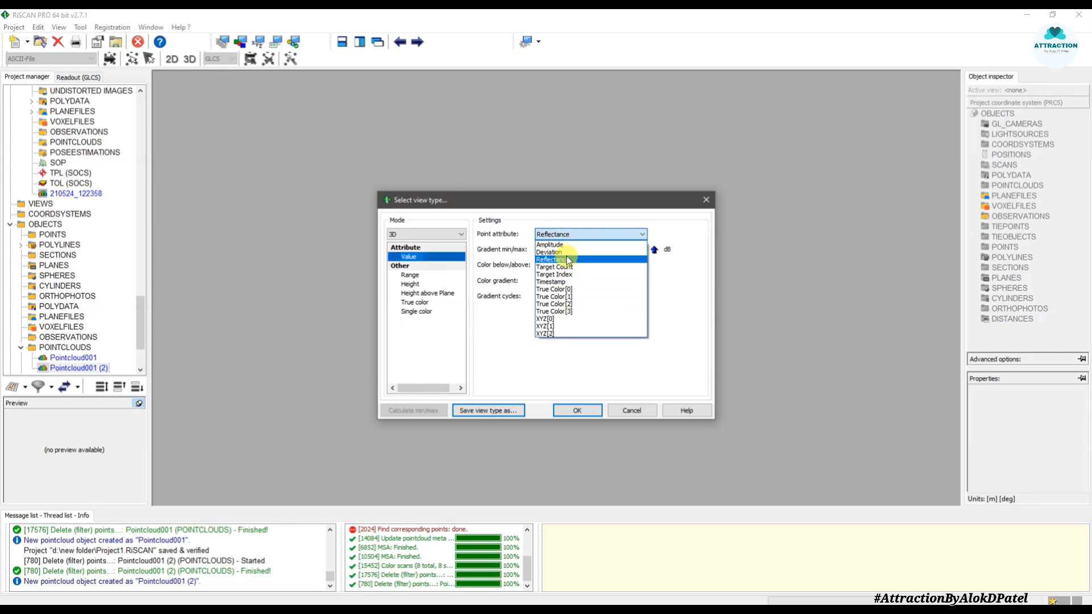
click(567, 259)
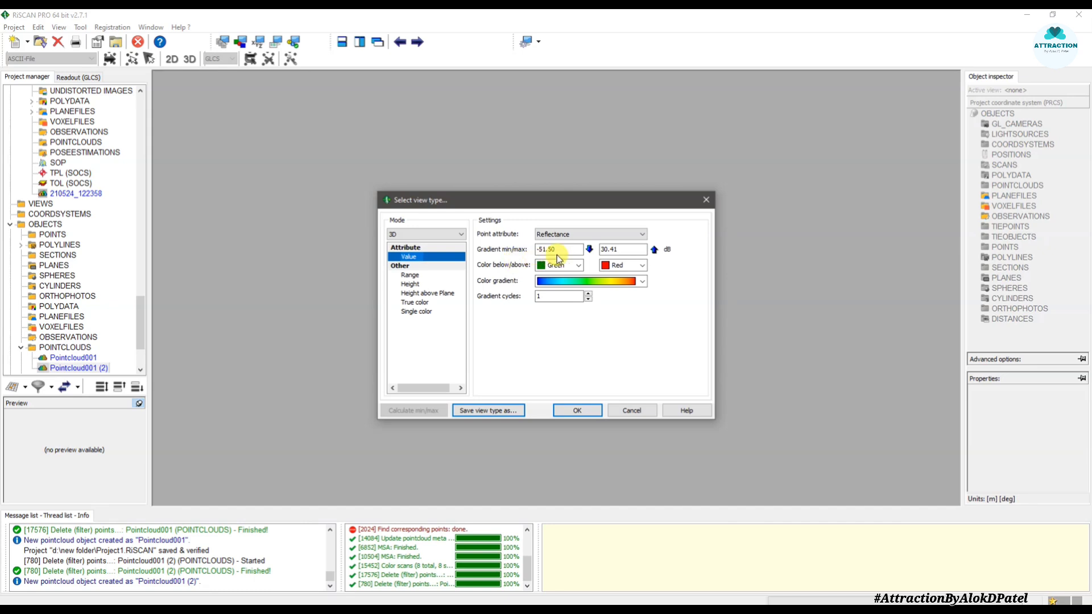
click(589, 250)
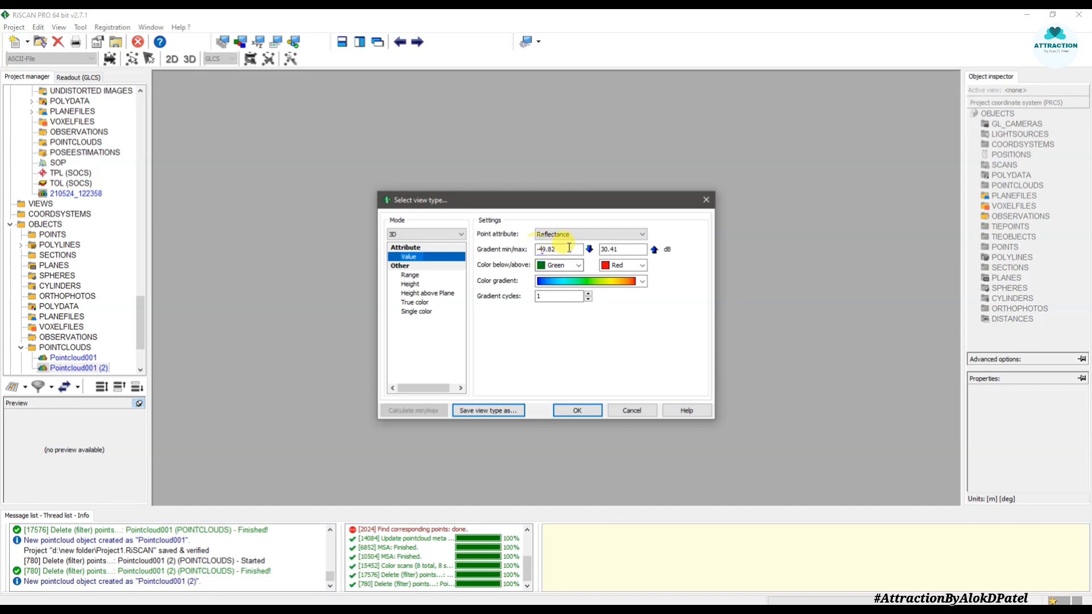
click(654, 250)
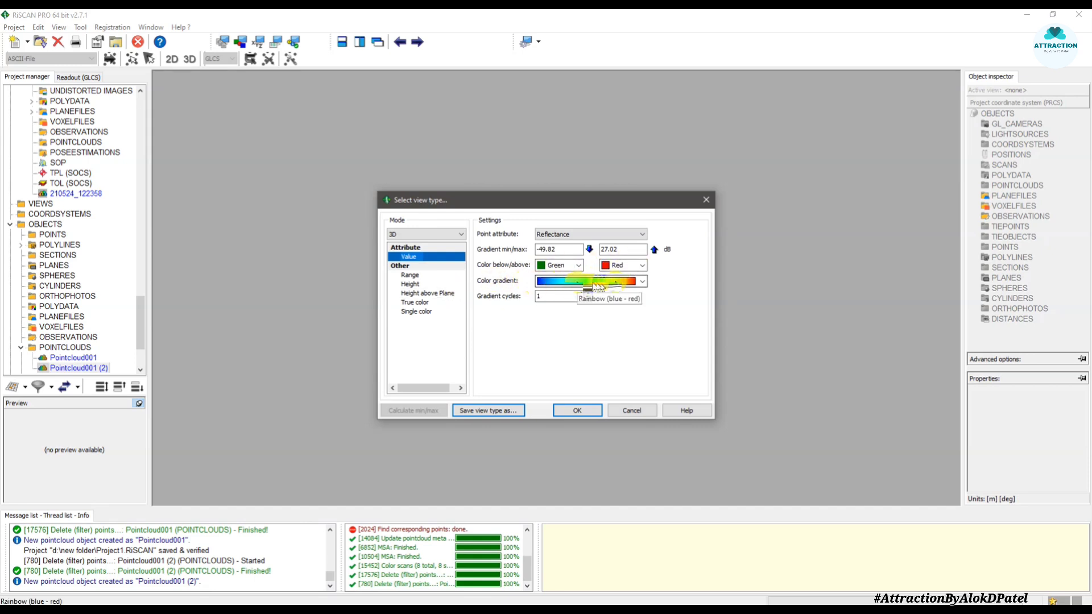
click(604, 282)
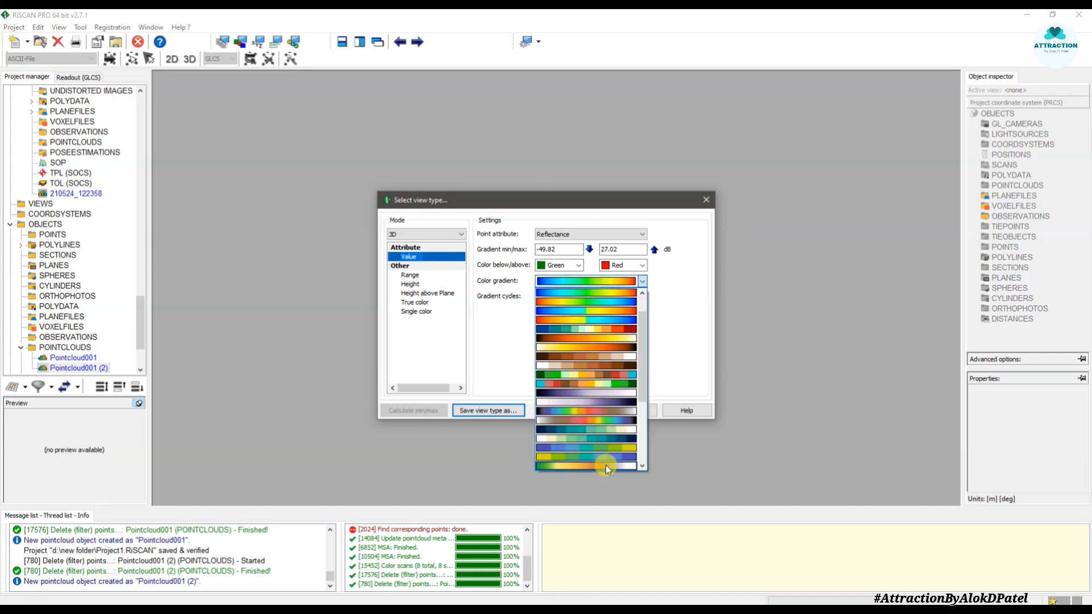
click(599, 282)
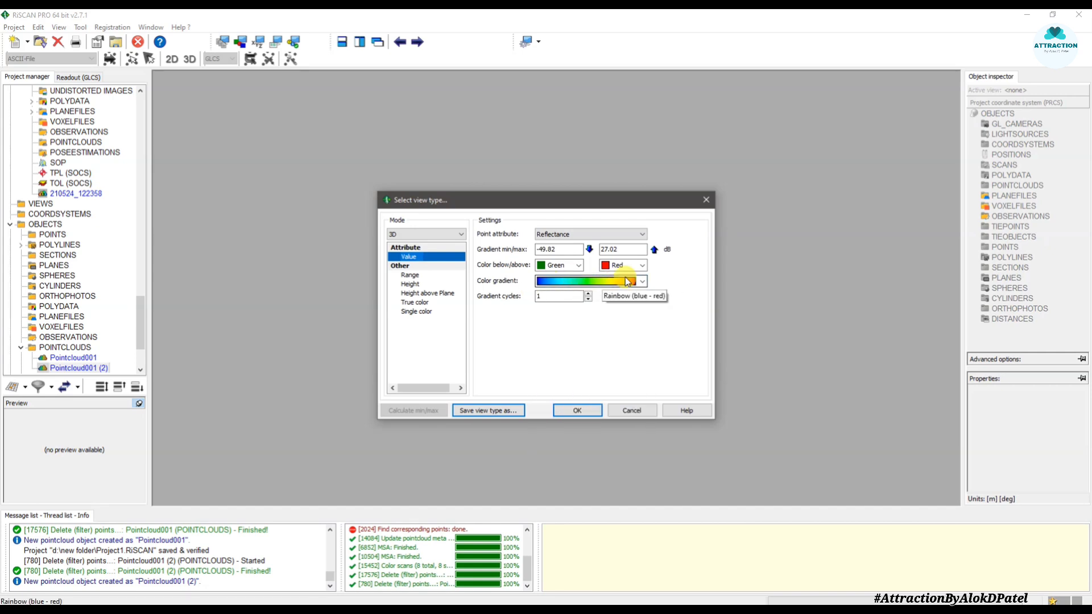
click(573, 409)
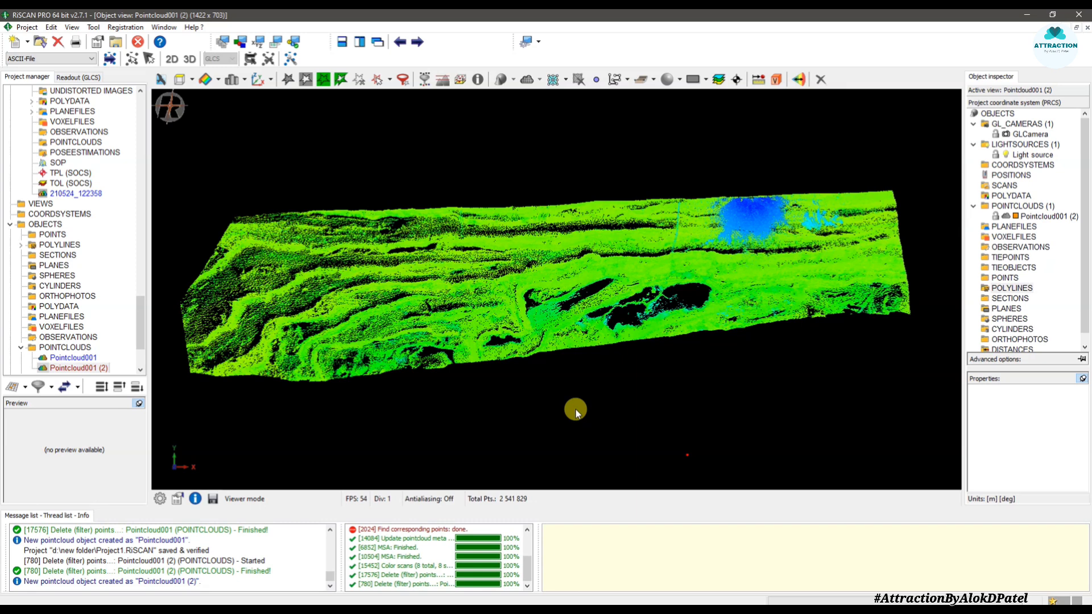
Examine the reflectance-colored benches, especially the blue low-reflectance points around the scan position on the northern edge.
scroll(811, 209, up, 4)
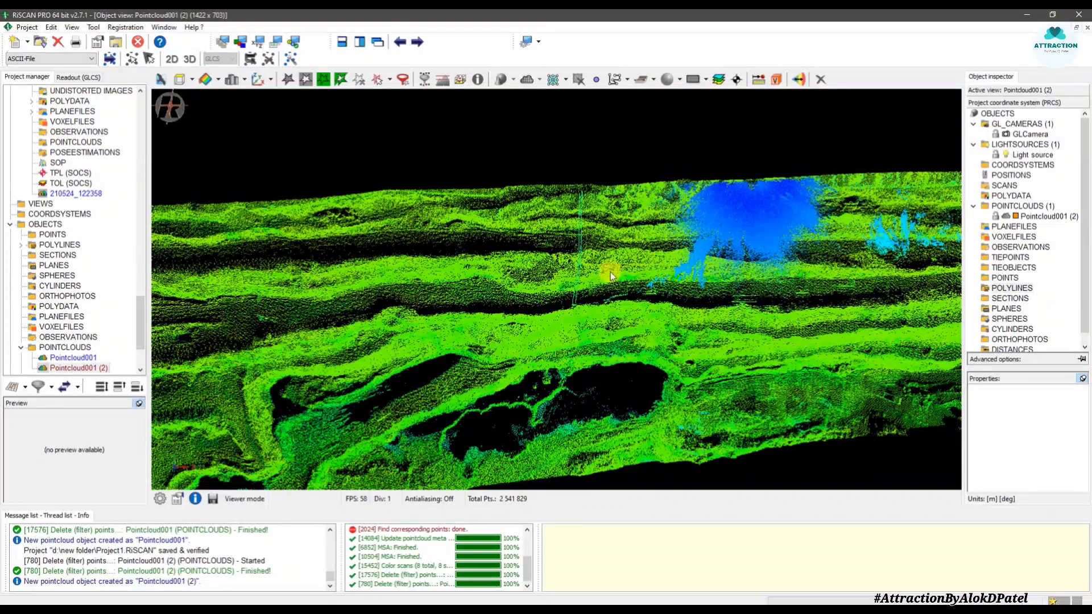
scroll(722, 302, down, 1)
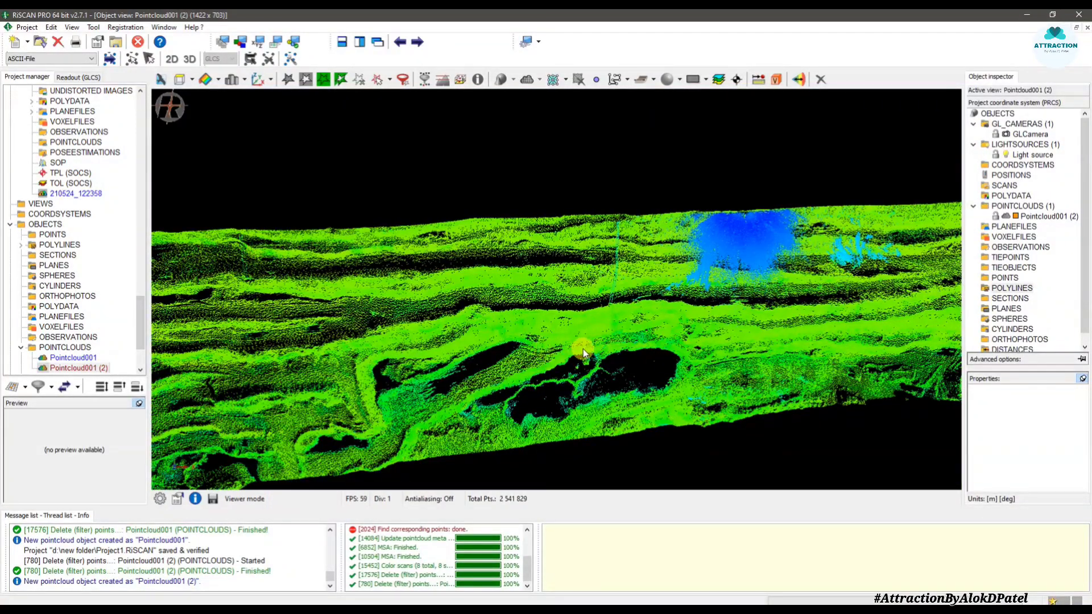
scroll(632, 337, up, 3)
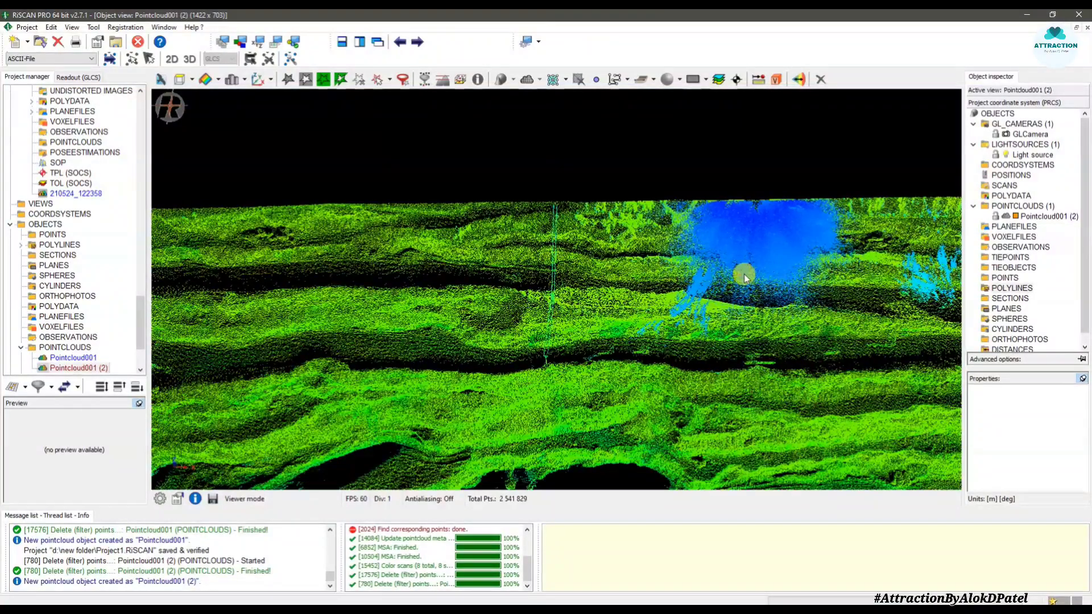
scroll(711, 251, up, 1)
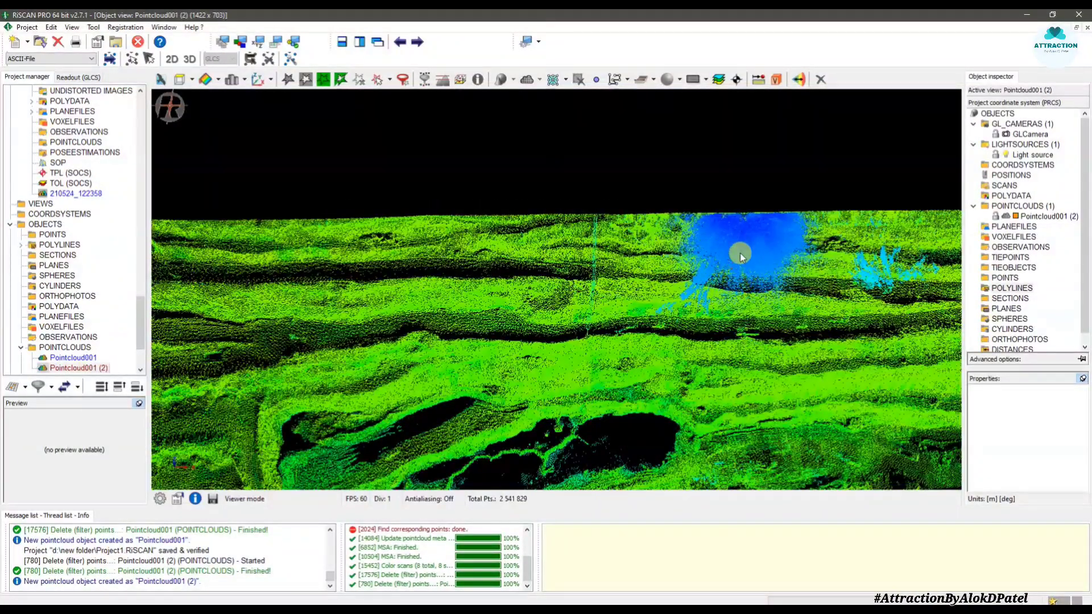
scroll(742, 243, up, 2)
scroll(741, 243, up, 1)
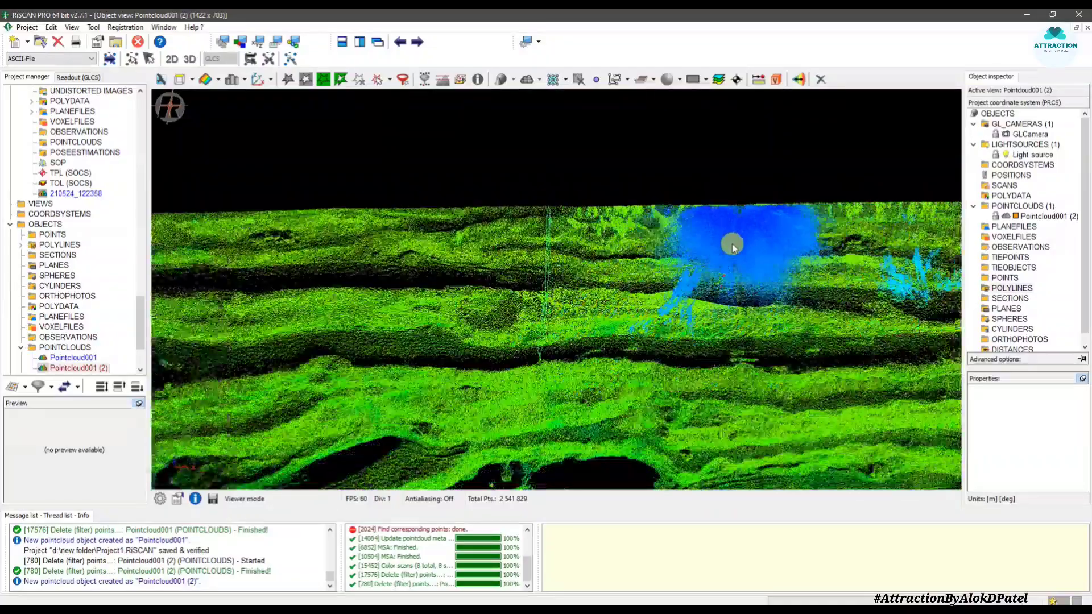
scroll(738, 273, up, 1)
mouse_move(738, 280)
mouse_down()
mouse_move(724, 180)
mouse_move(780, 151)
mouse_move(822, 158)
mouse_move(758, 168)
mouse_move(744, 263)
mouse_up()
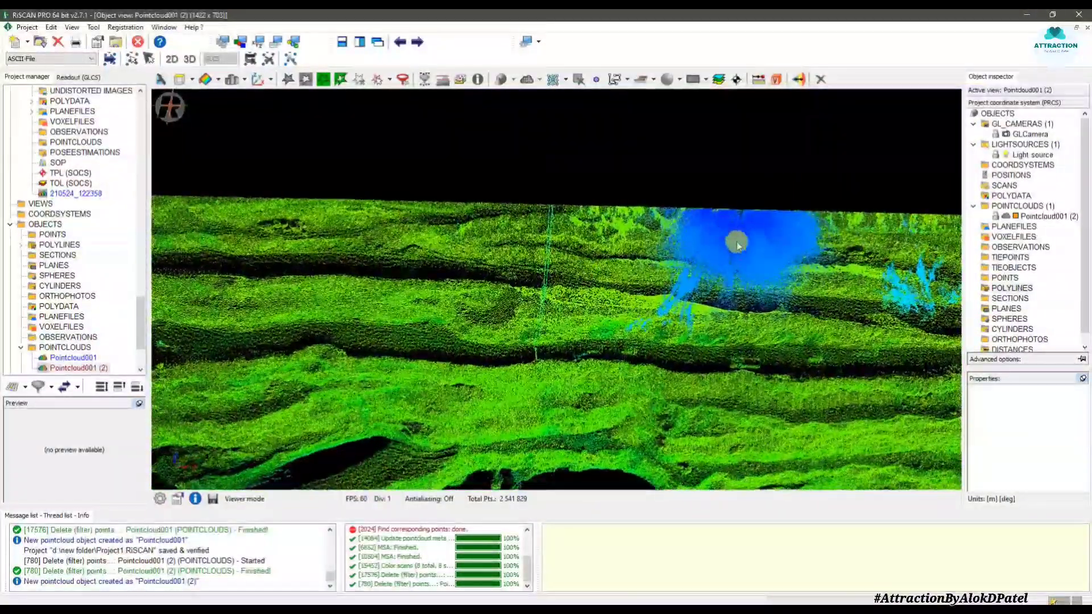
scroll(744, 265, up, 1)
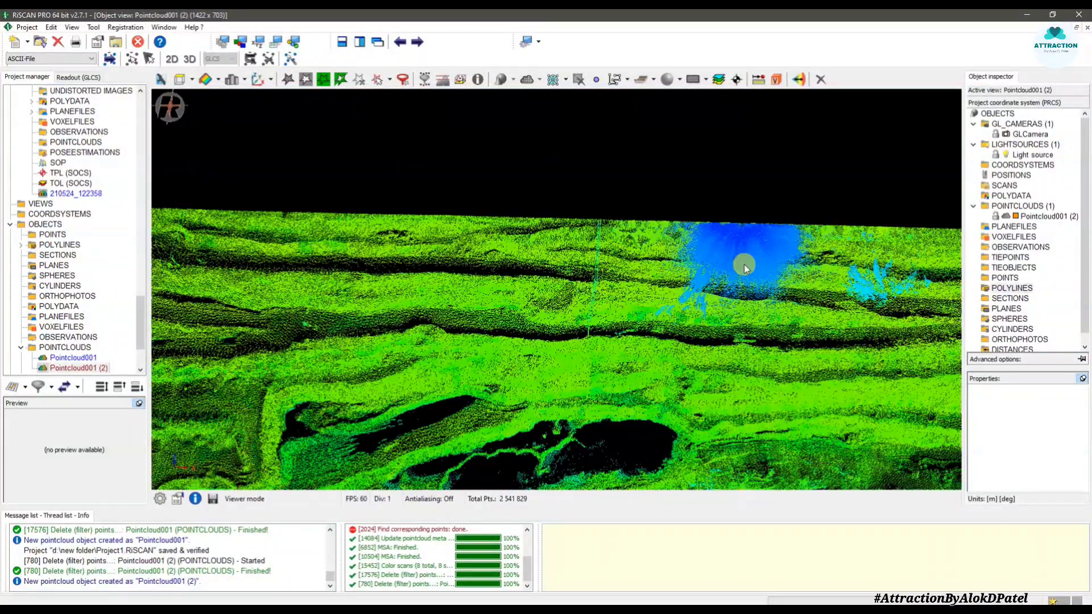
Select the whole bench cloud and restrict the selection exclusively to points with reflectance <= -22.00 dB.
click(683, 291)
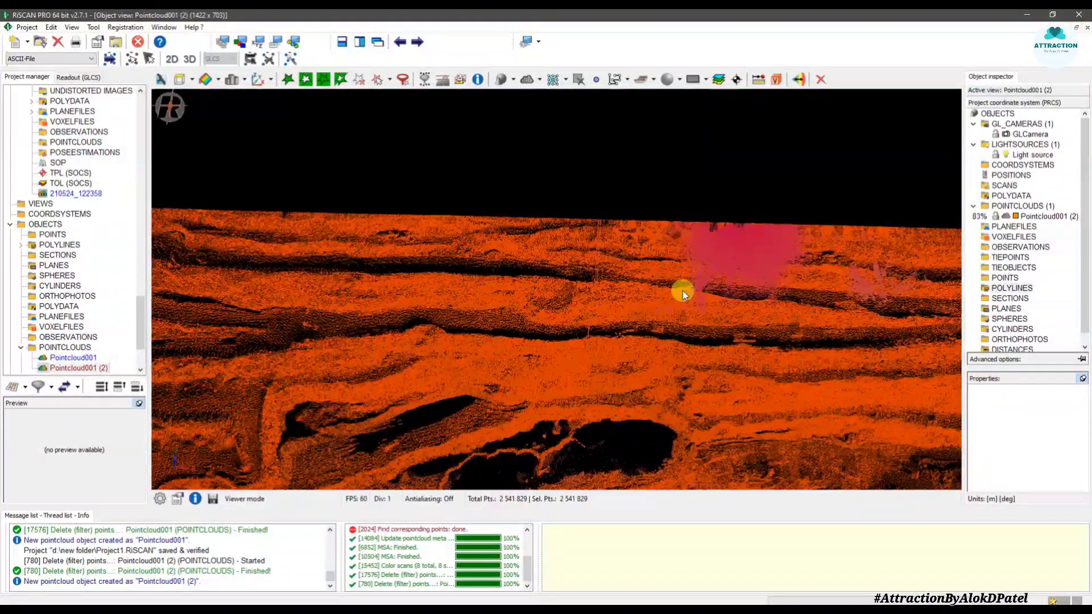
click(403, 80)
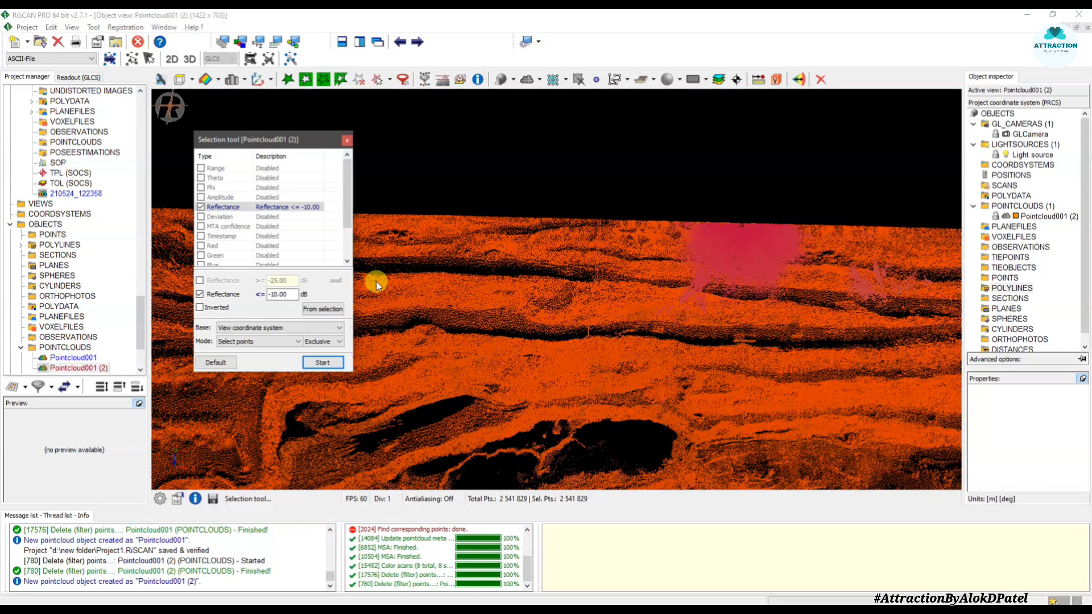
click(276, 294)
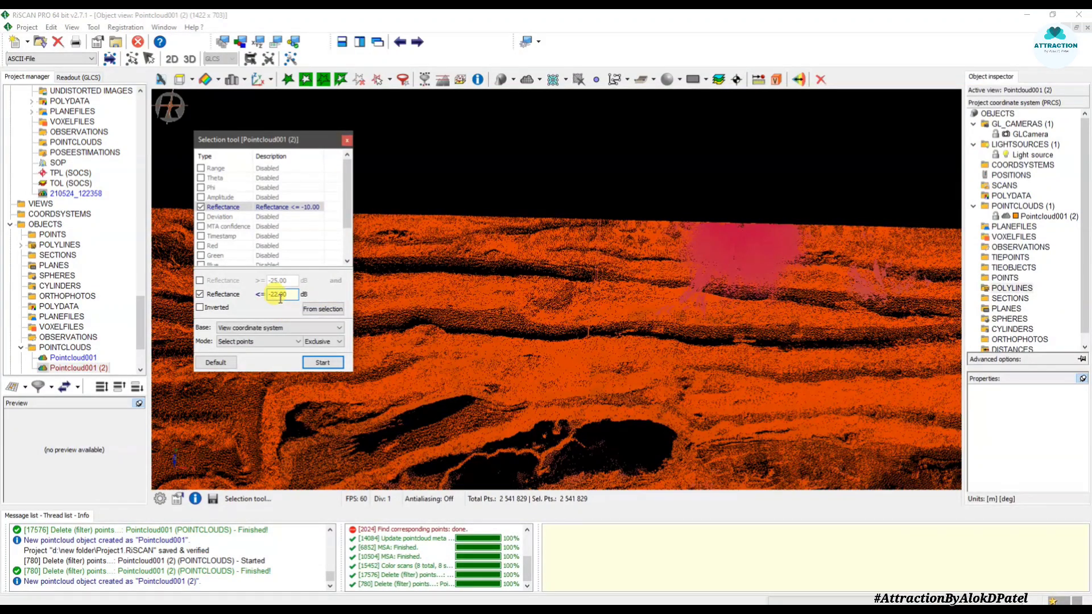
click(324, 363)
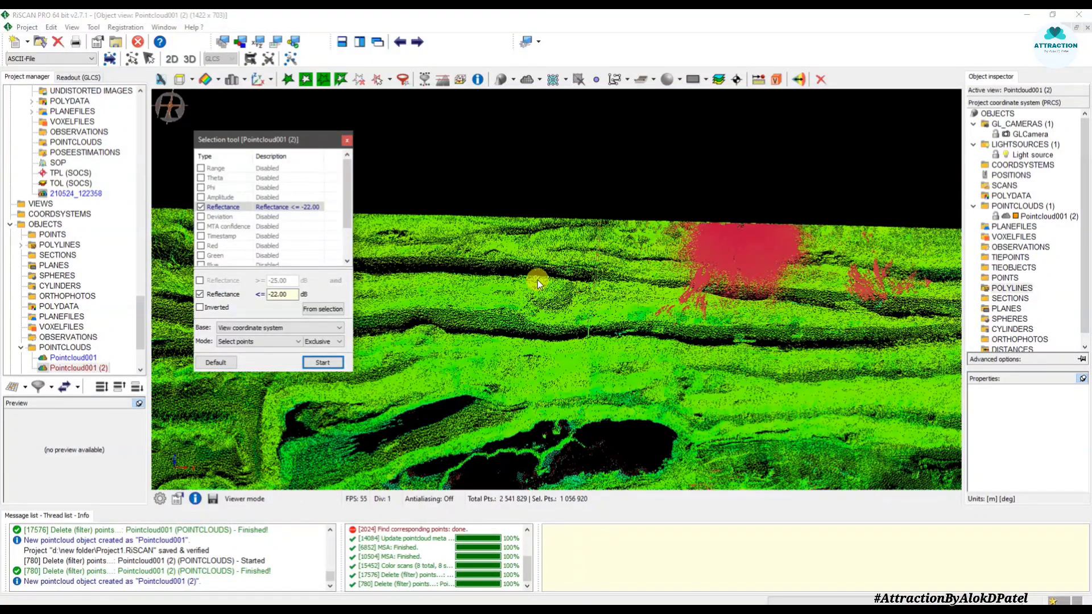
Check the selected low-reflectance points from several angles, delete them from the bench cloud, and close the selection tool.
scroll(763, 261, up, 2)
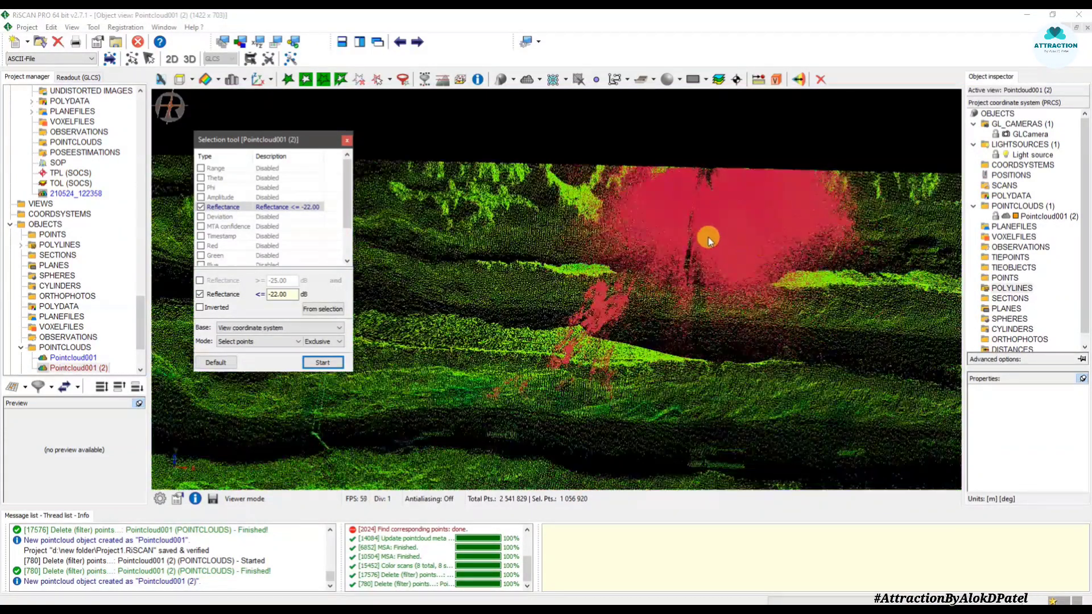
scroll(708, 237, up, 1)
scroll(695, 250, down, 2)
drag(719, 310, 726, 231)
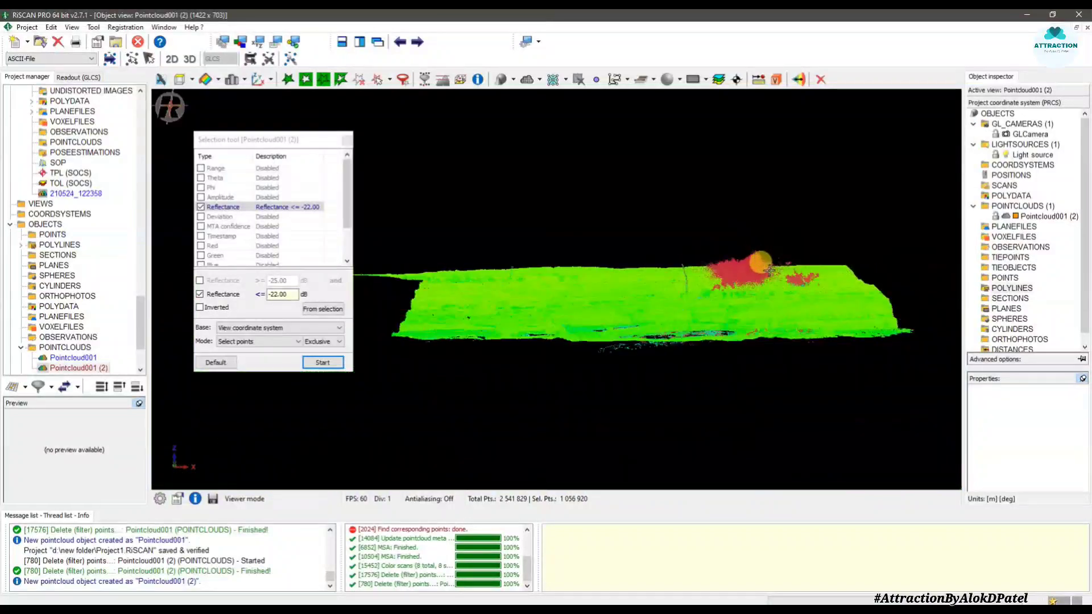
scroll(757, 262, up, 5)
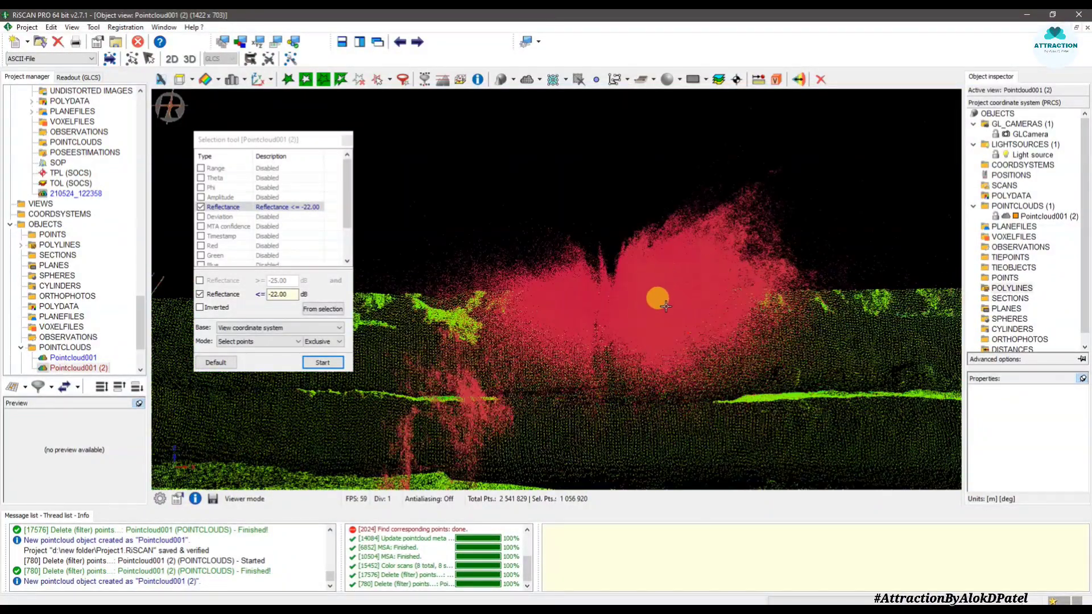
mouse_move(666, 306)
mouse_down()
mouse_move(666, 325)
mouse_move(637, 332)
mouse_move(654, 306)
mouse_up()
drag(671, 261, 605, 244)
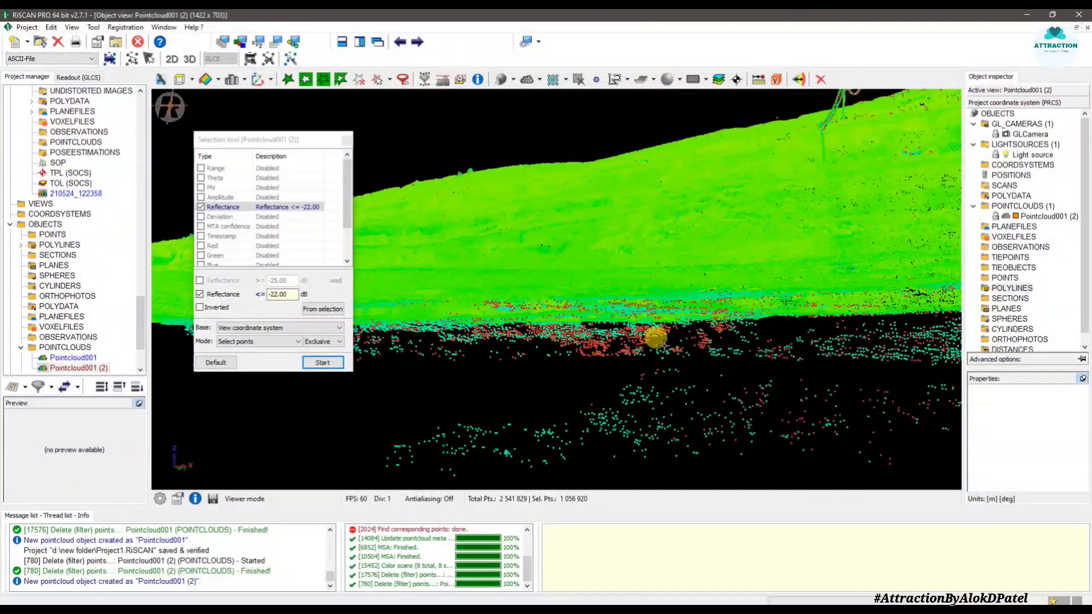
drag(591, 348, 649, 366)
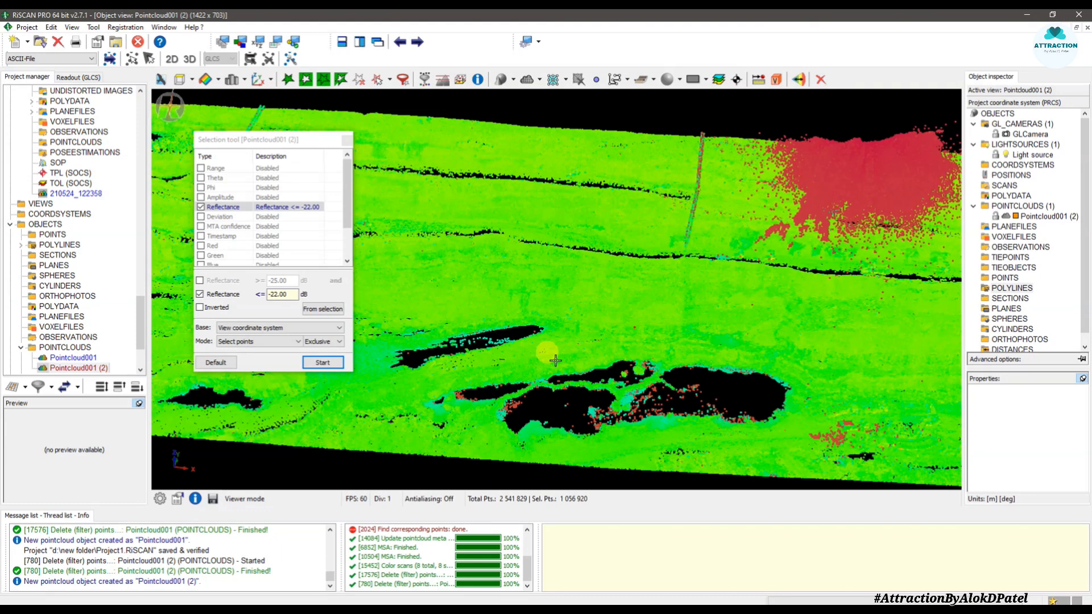
click(820, 80)
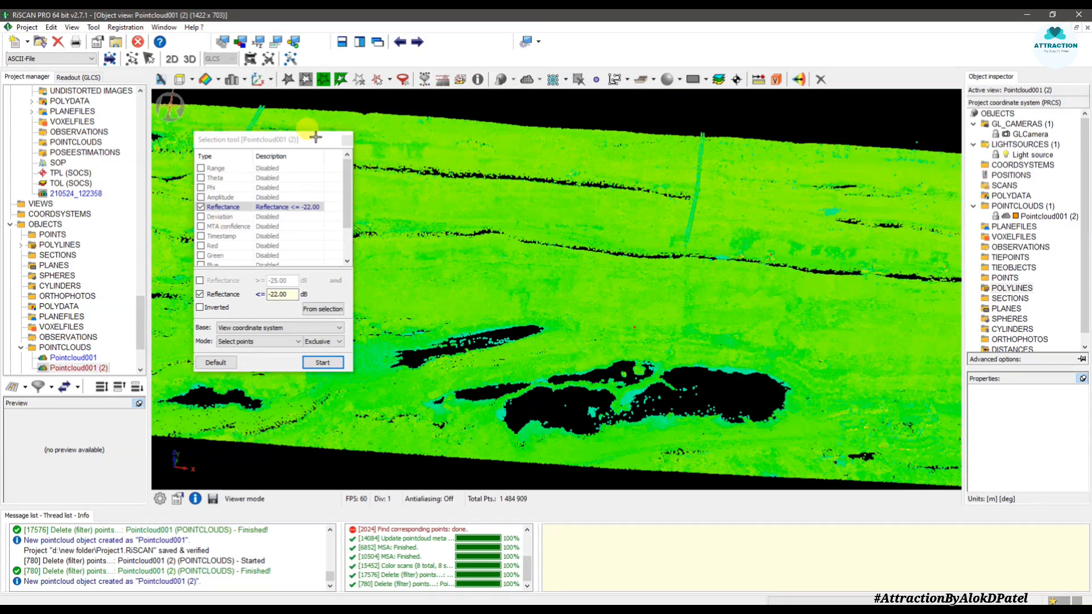
click(345, 143)
Inspect the cleaned benches and their voids, viewing them in Reflectance (grayscale) before switching the cloud to True color.
drag(406, 211, 510, 291)
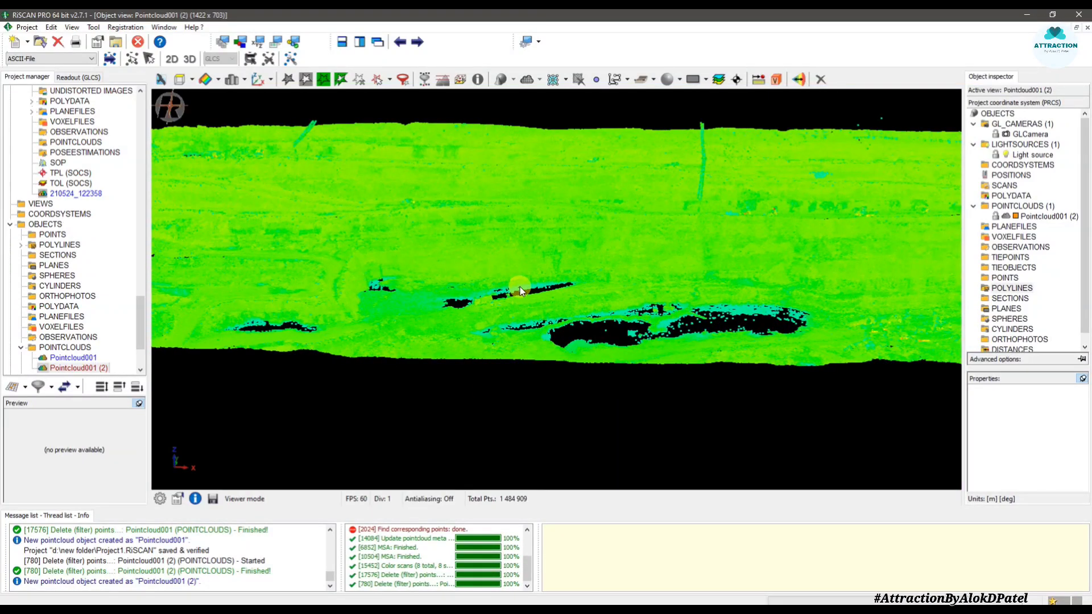
scroll(519, 286, up, 6)
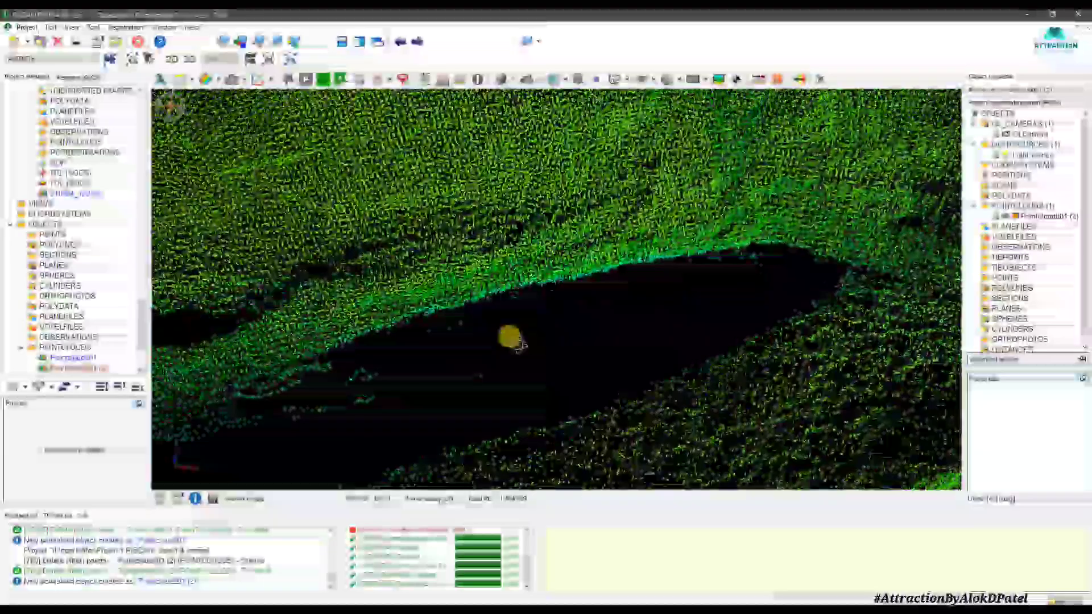
drag(510, 339, 512, 306)
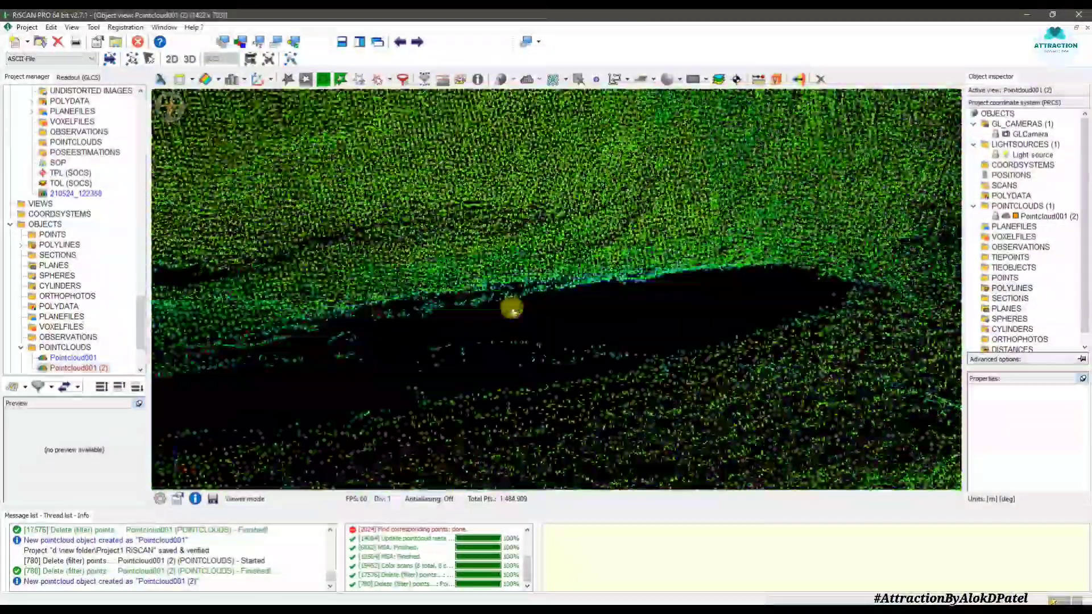
scroll(594, 318, down, 6)
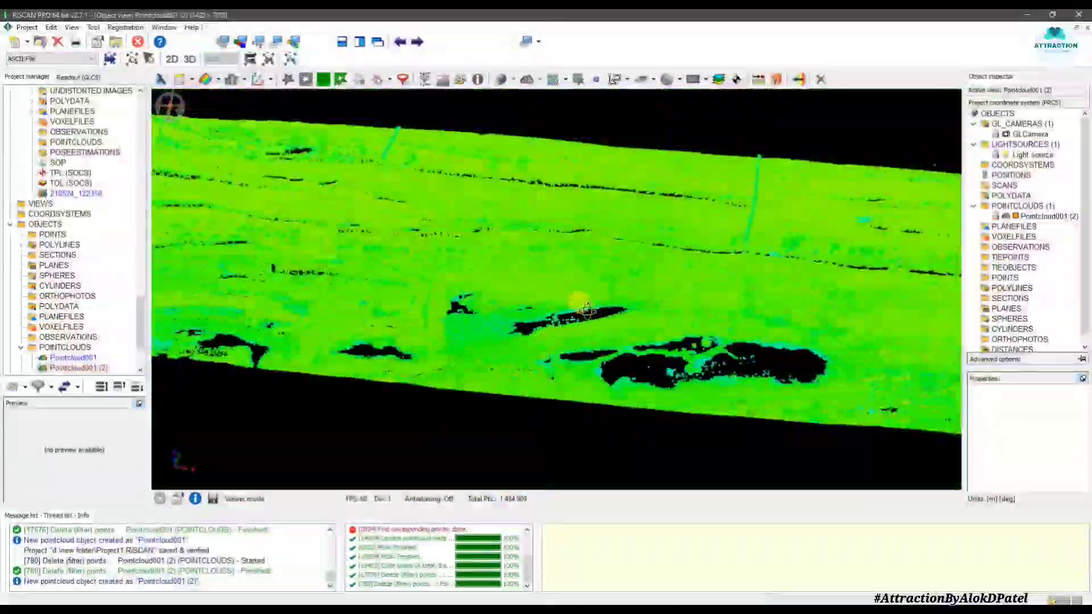
scroll(609, 321, up, 4)
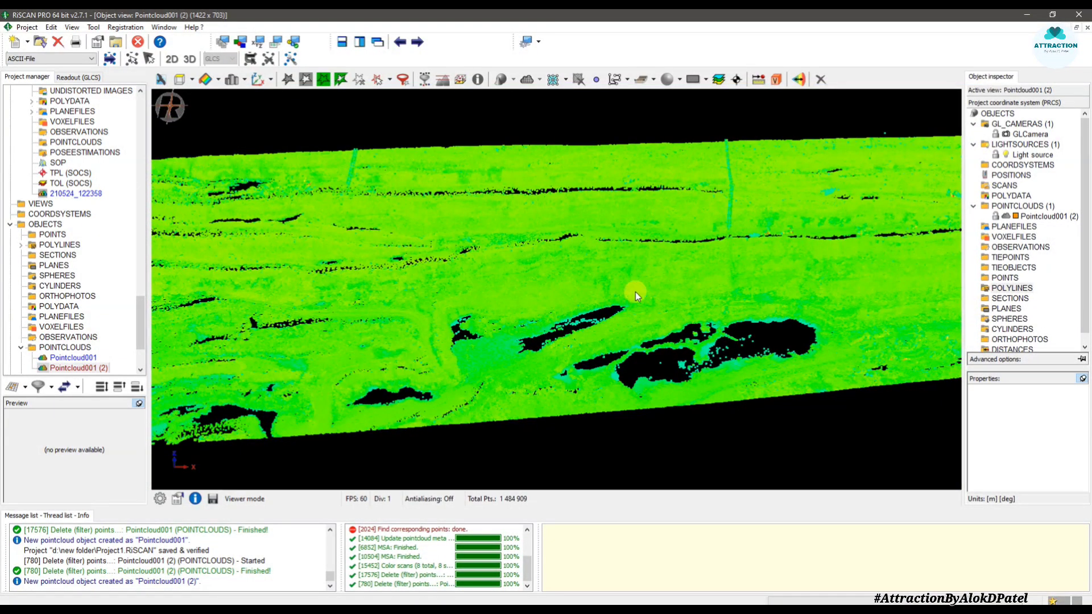
click(219, 81)
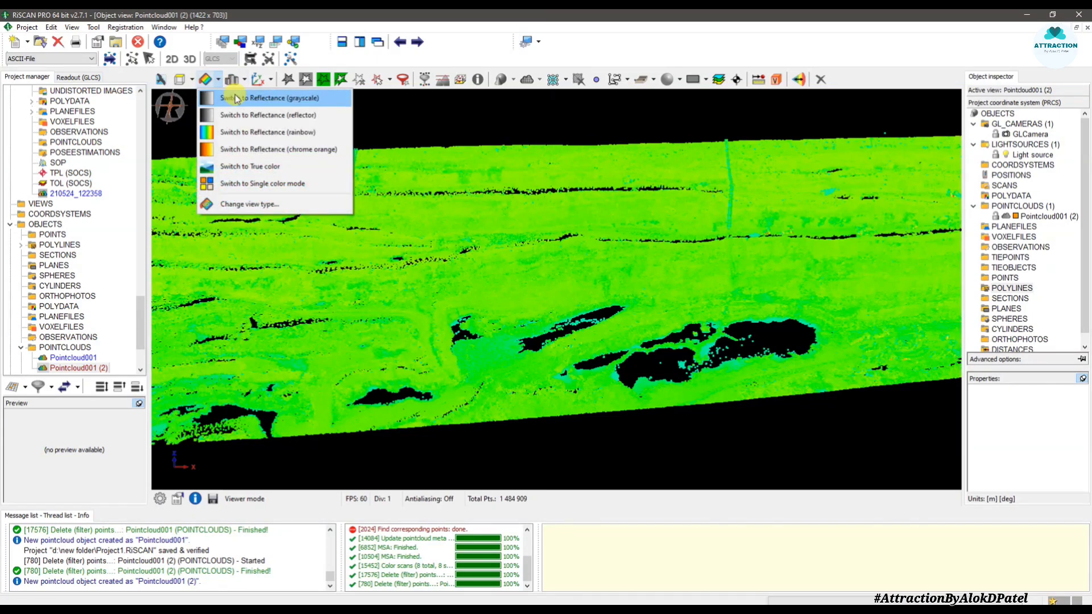
click(235, 99)
drag(531, 226, 560, 249)
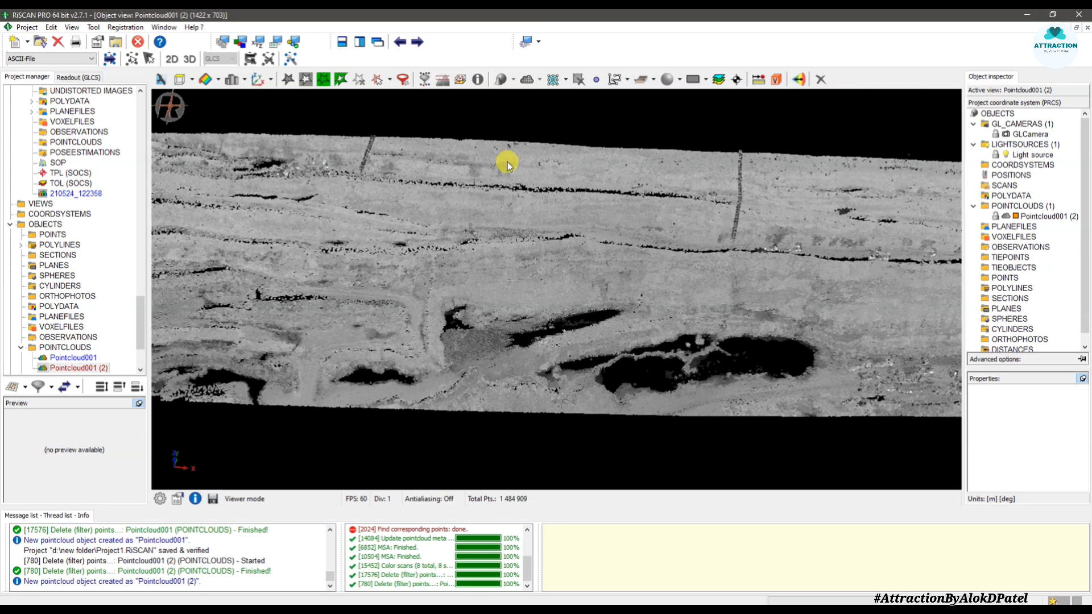
click(218, 80)
click(267, 167)
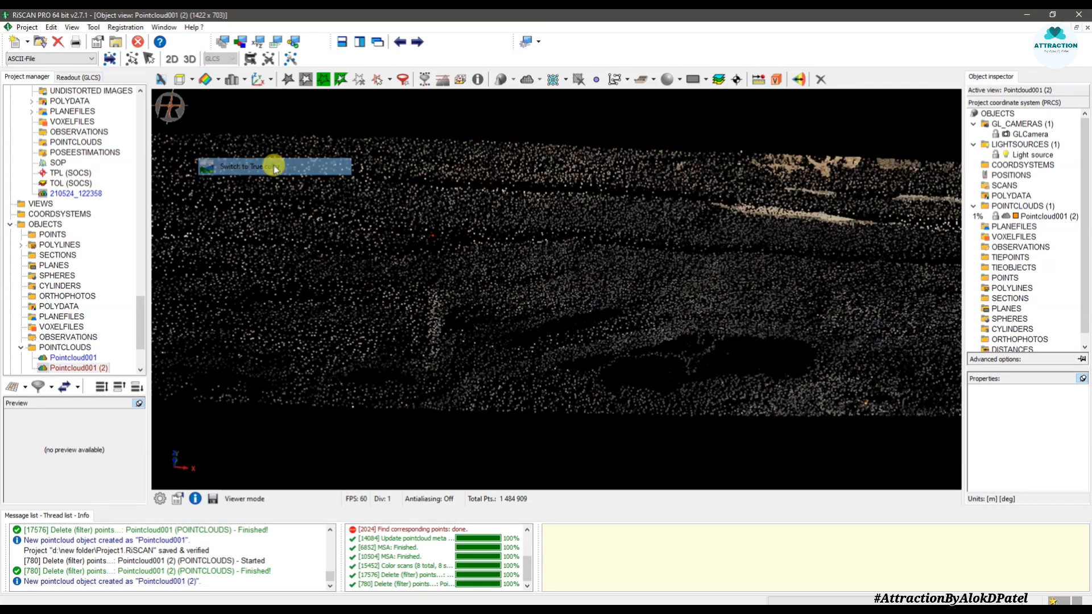
Select the whole bench cloud and run the Terrain filter on the X/Y-plane of GLCS with the Mining - points below terrain settings.
drag(534, 262, 547, 234)
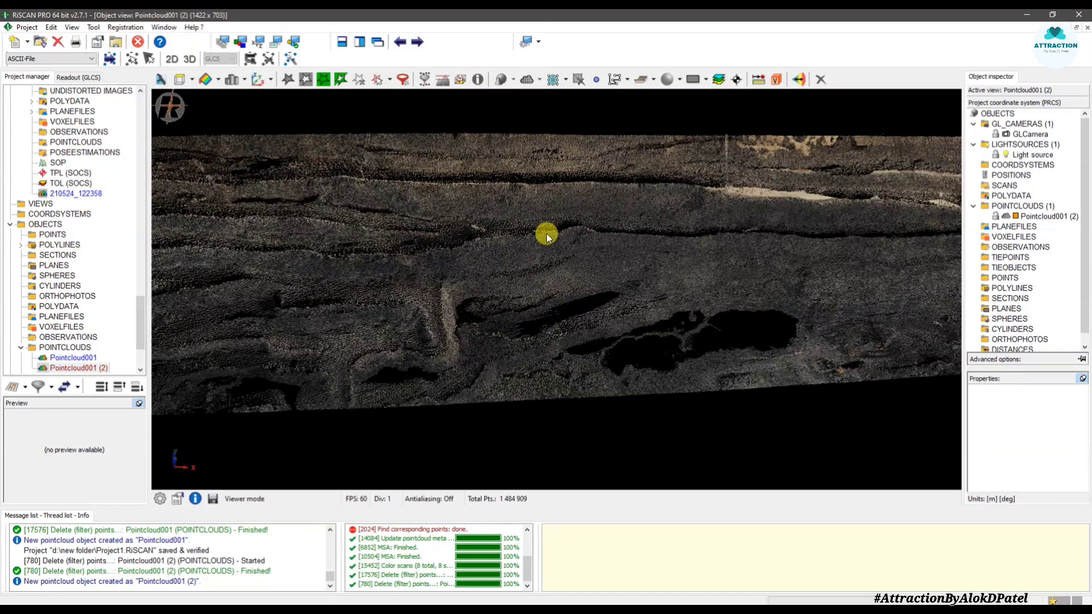
key(ctrl+a)
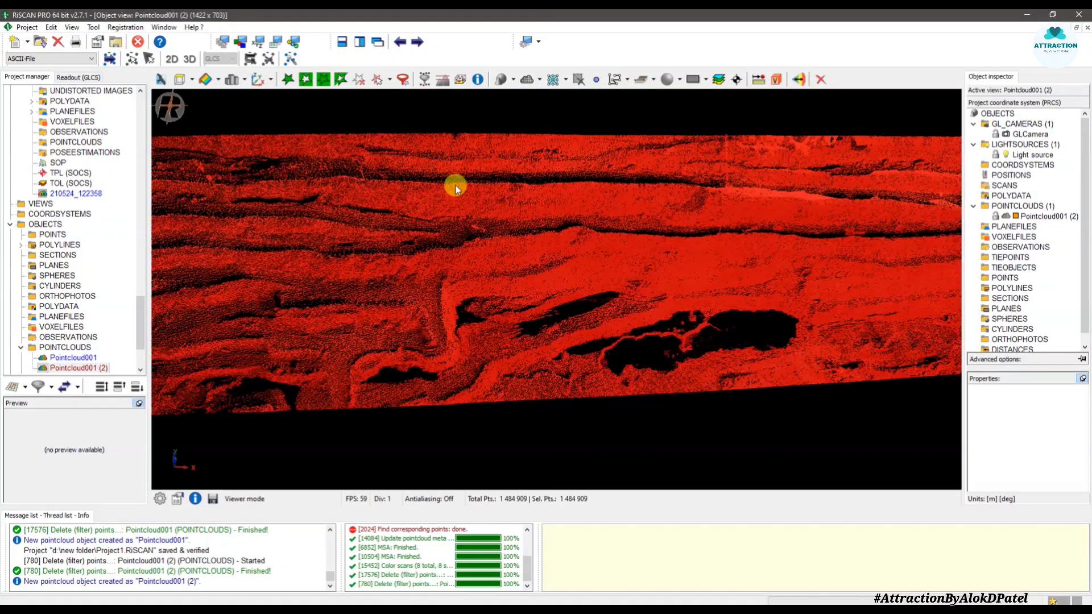
click(424, 79)
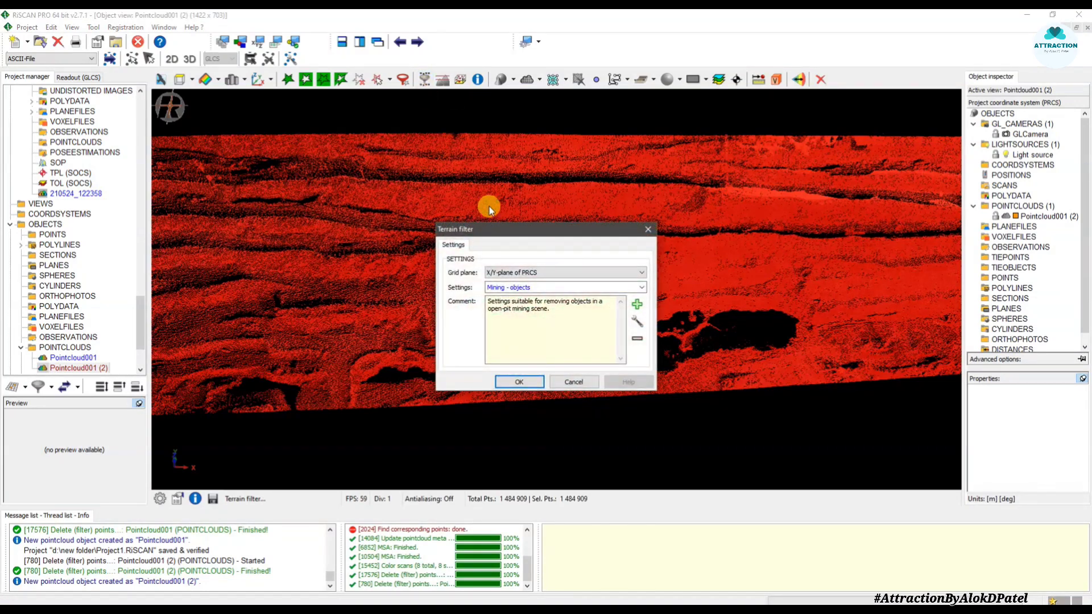
drag(510, 227, 583, 176)
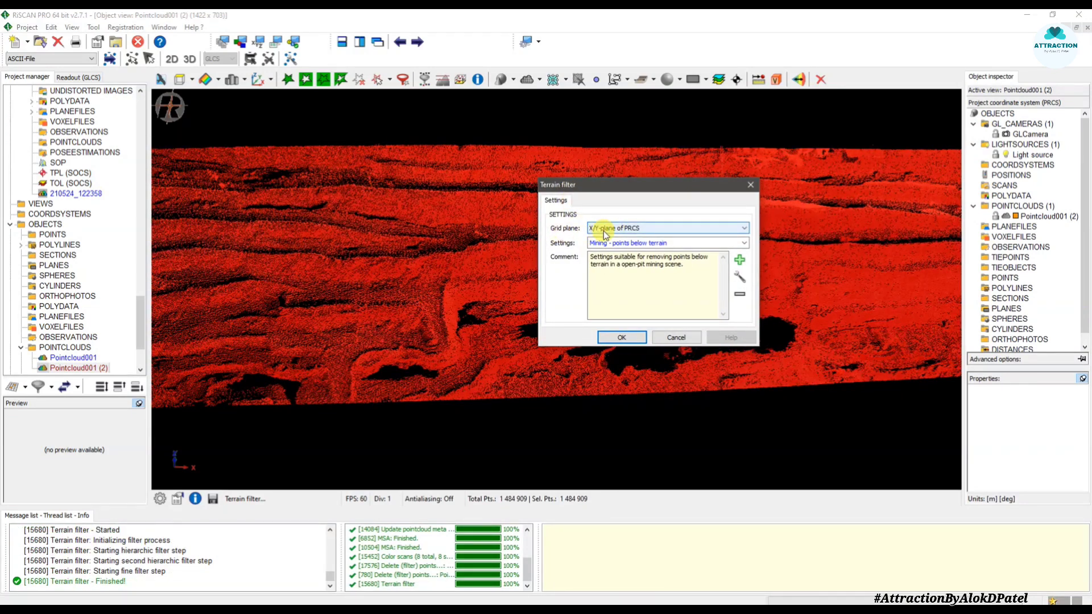
click(630, 233)
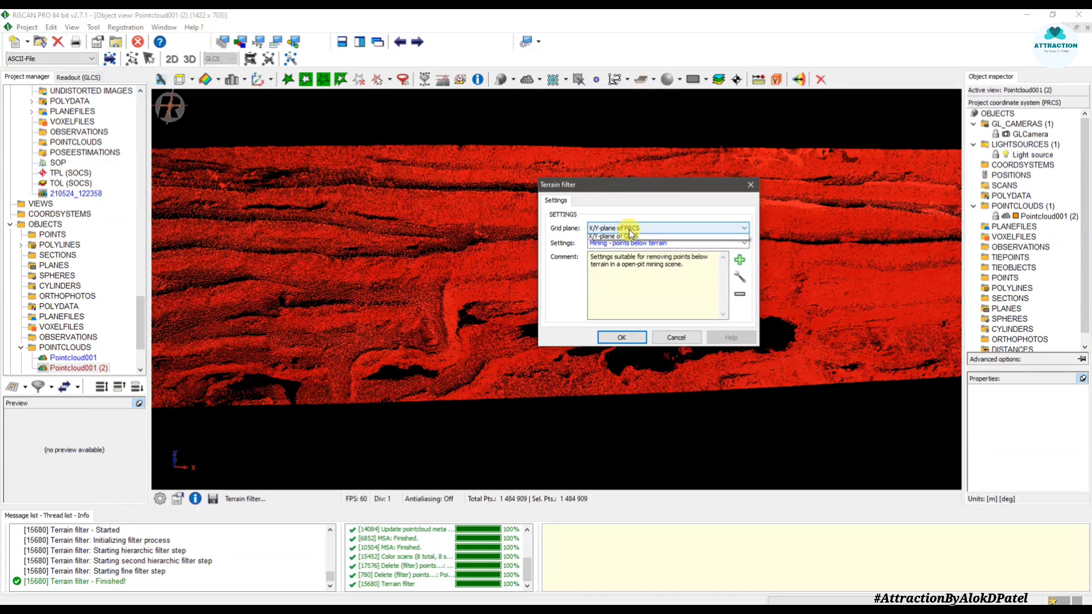
click(640, 246)
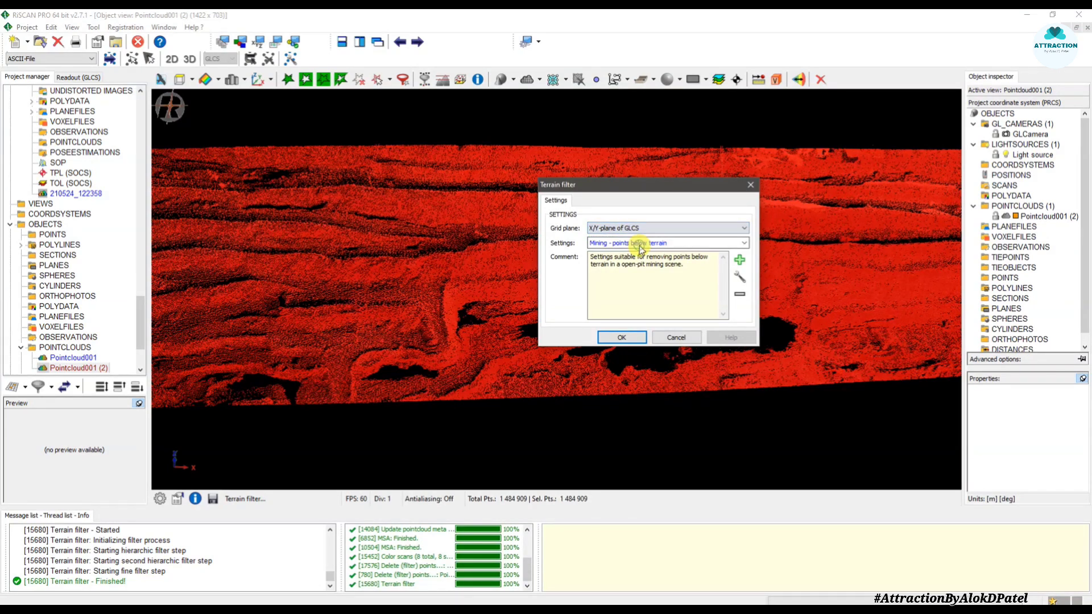
key(Tab)
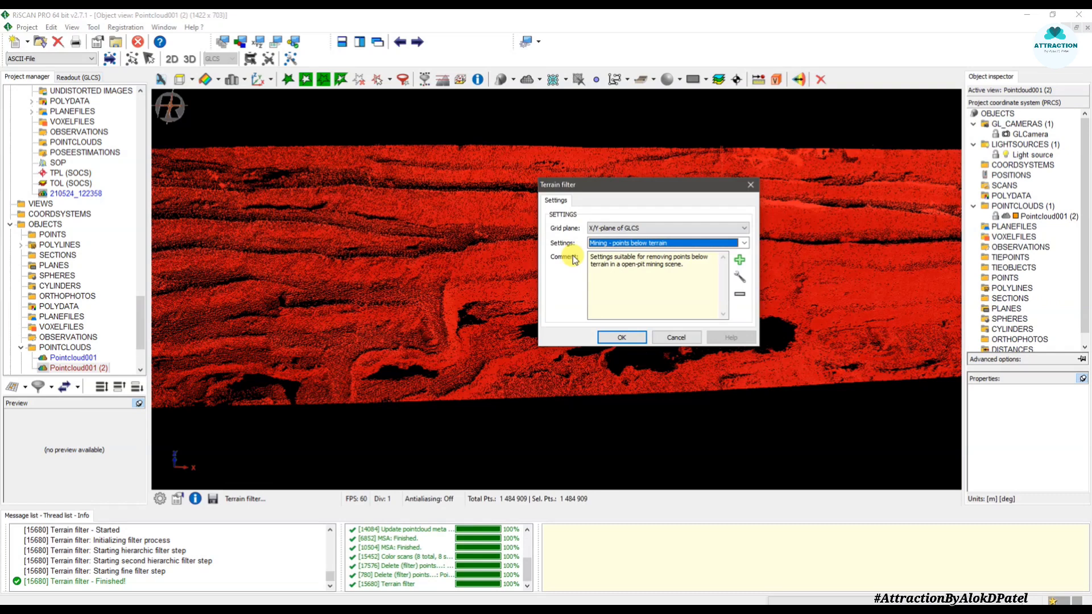
click(638, 243)
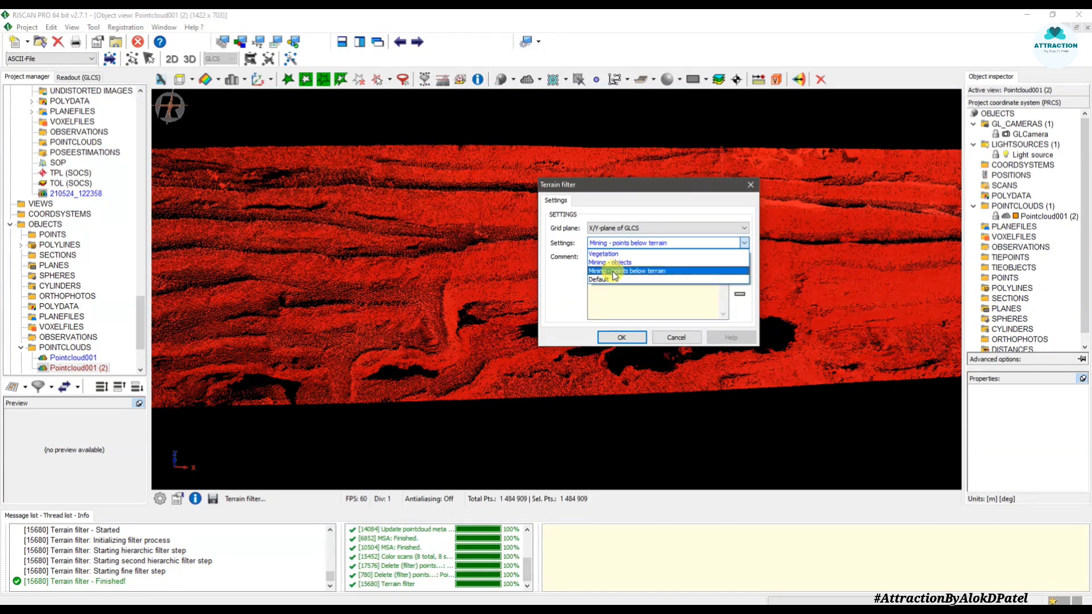
click(648, 272)
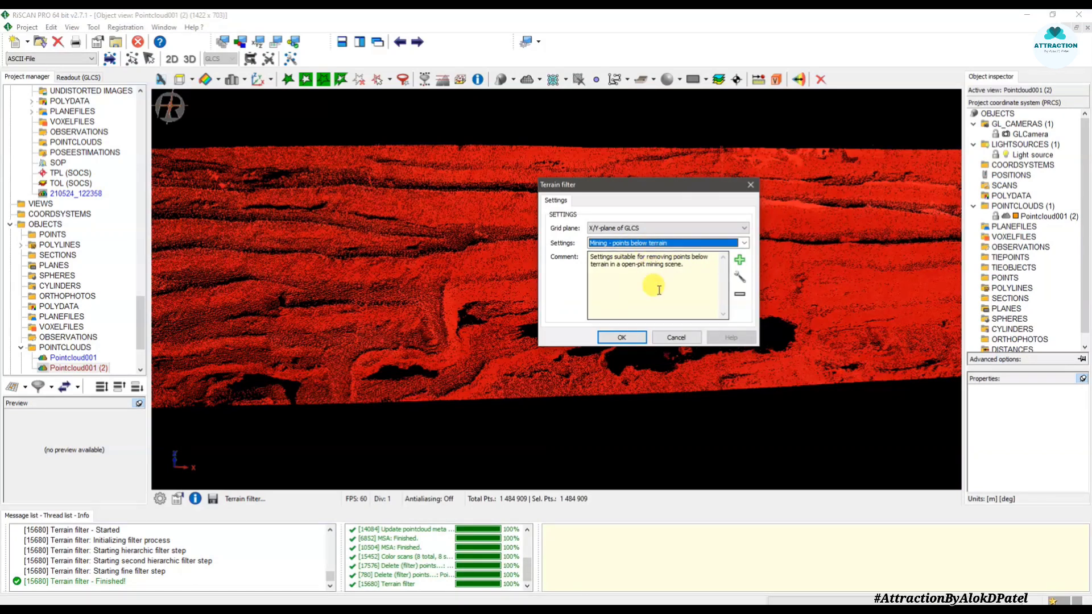
click(622, 337)
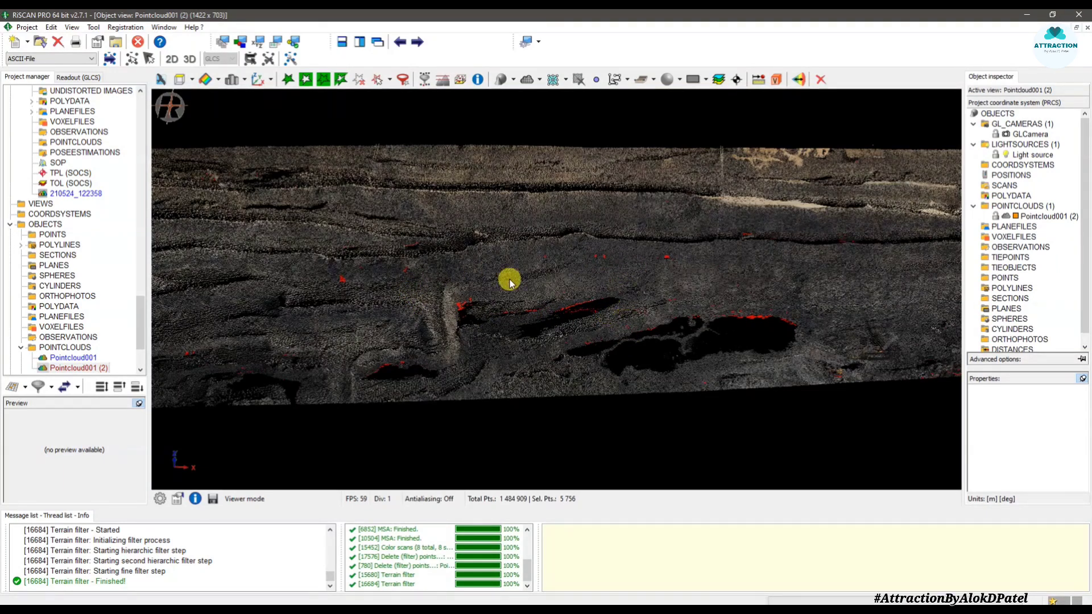
Check the selected below-terrain points from several angles and delete them from the bench cloud.
scroll(635, 285, down, 5)
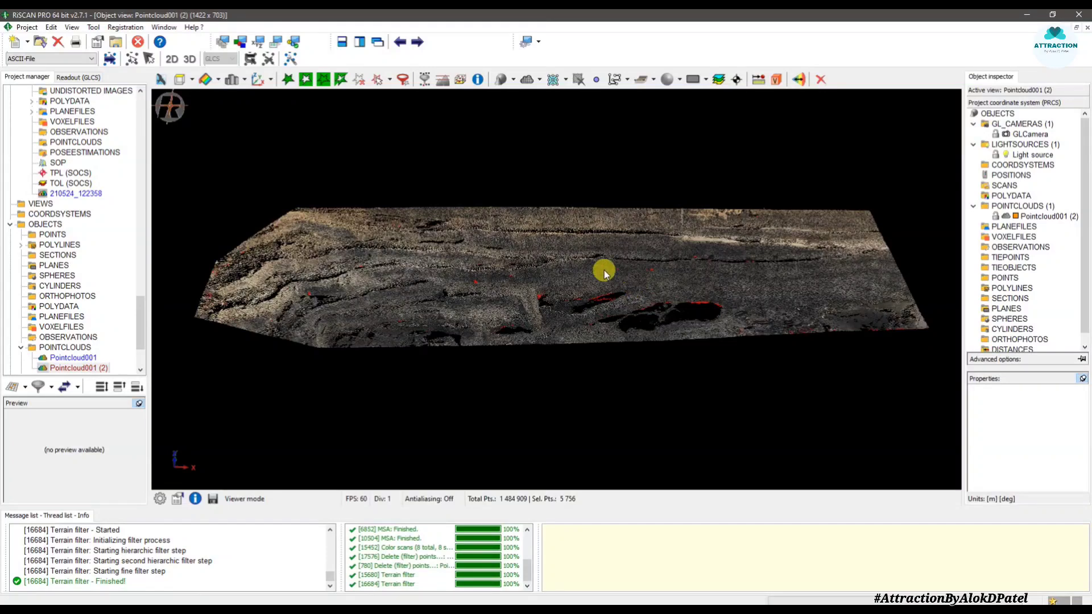
drag(625, 290, 612, 214)
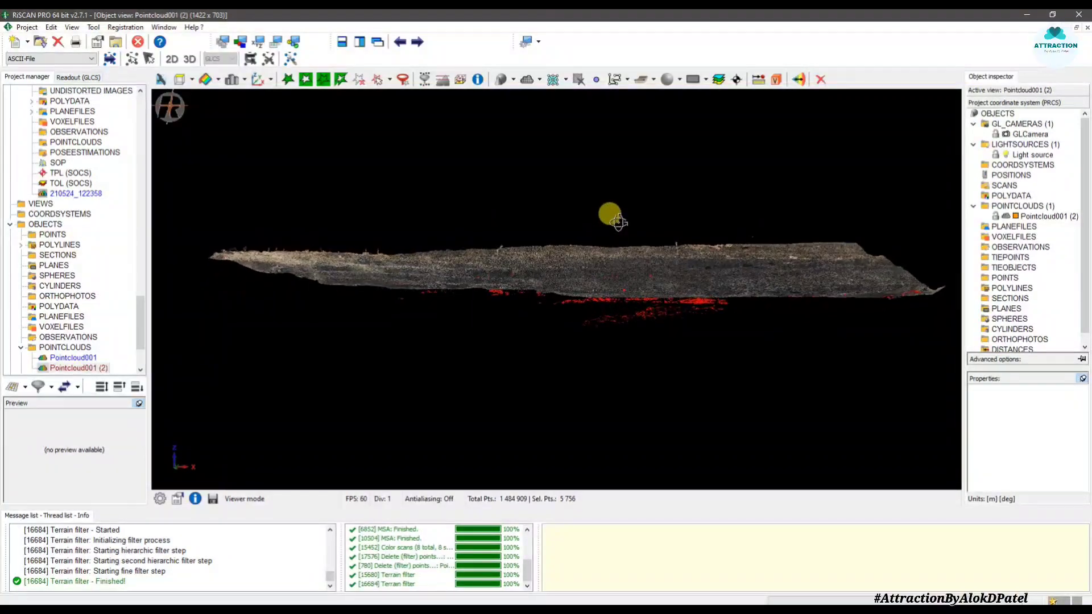
scroll(616, 299, up, 5)
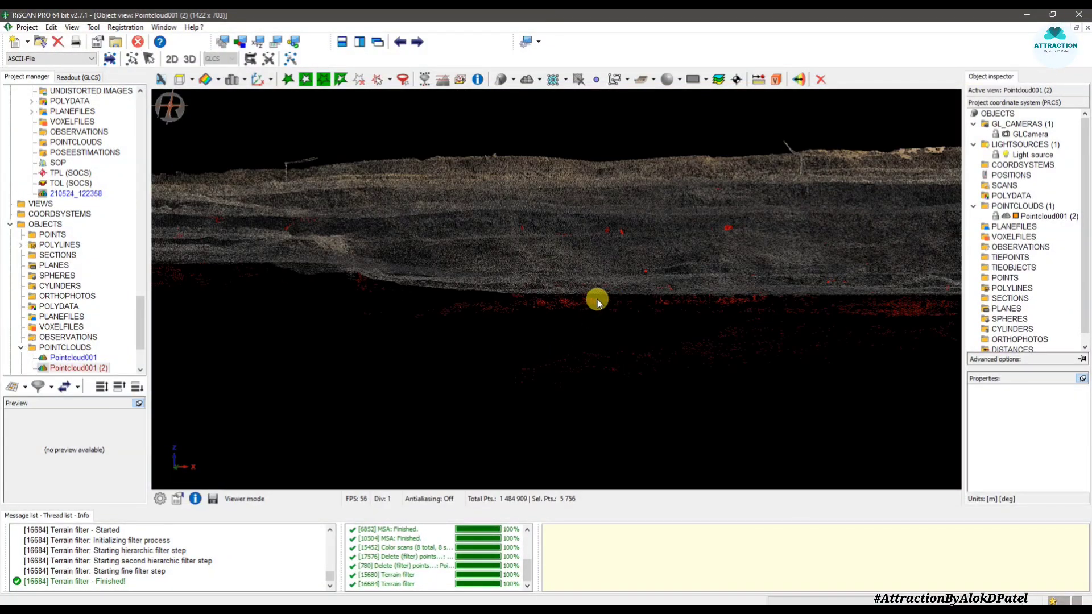
scroll(619, 305, up, 3)
mouse_move(620, 306)
mouse_down()
mouse_move(629, 292)
mouse_move(631, 306)
mouse_up()
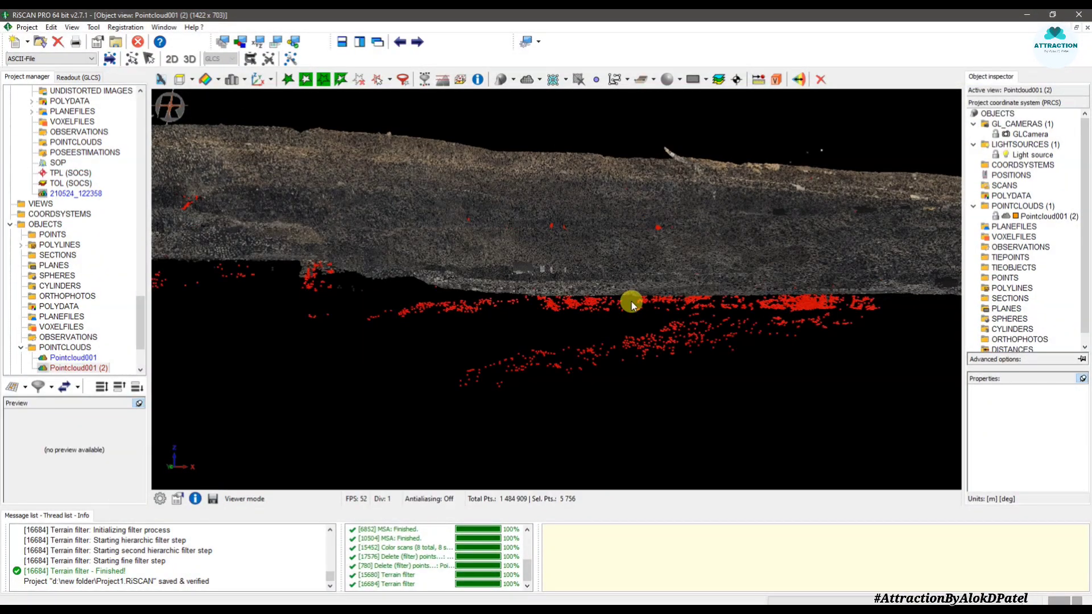
drag(619, 267, 630, 335)
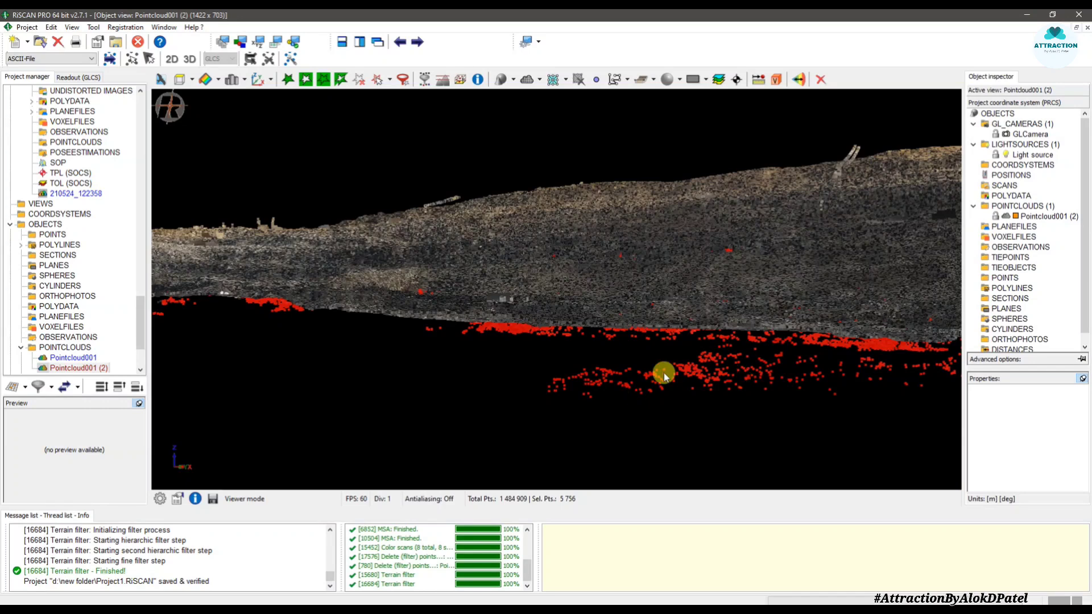
scroll(661, 364, down, 2)
drag(654, 303, 694, 327)
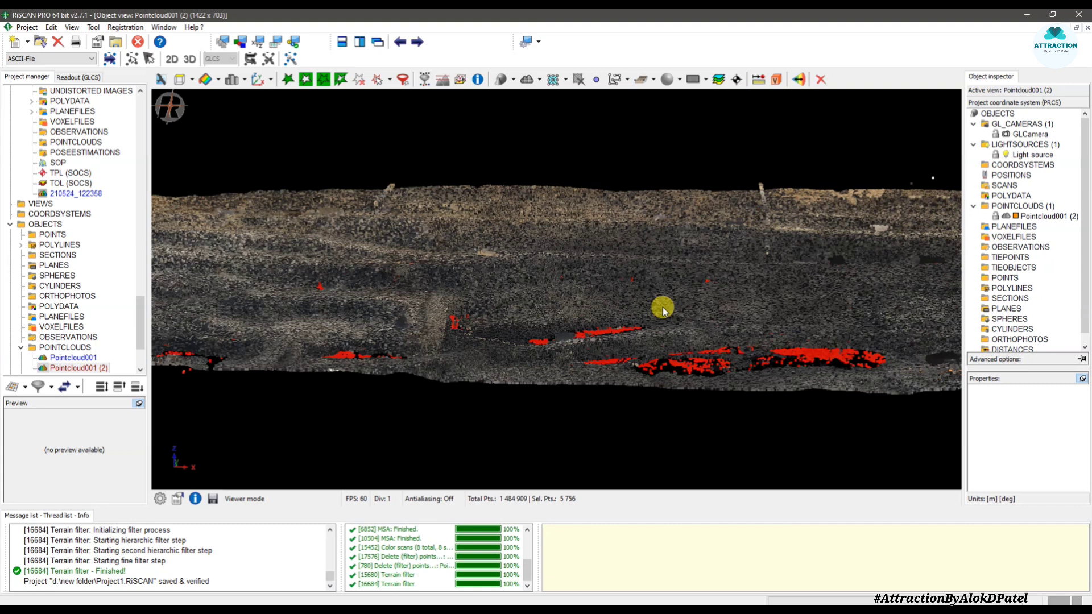
drag(564, 284, 631, 279)
drag(469, 285, 707, 287)
drag(576, 327, 682, 318)
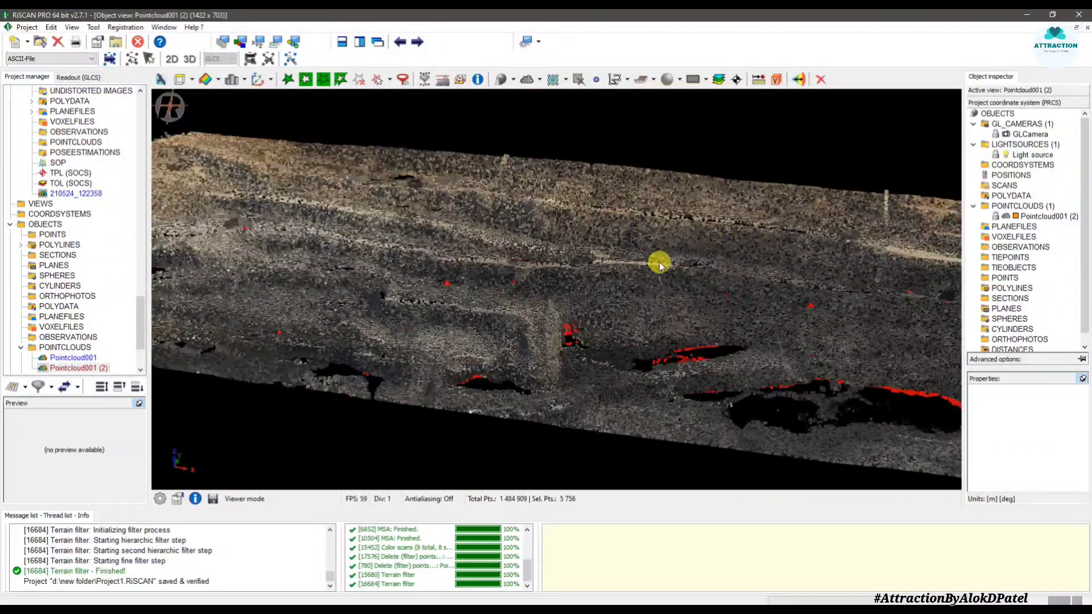
click(820, 81)
drag(542, 285, 702, 291)
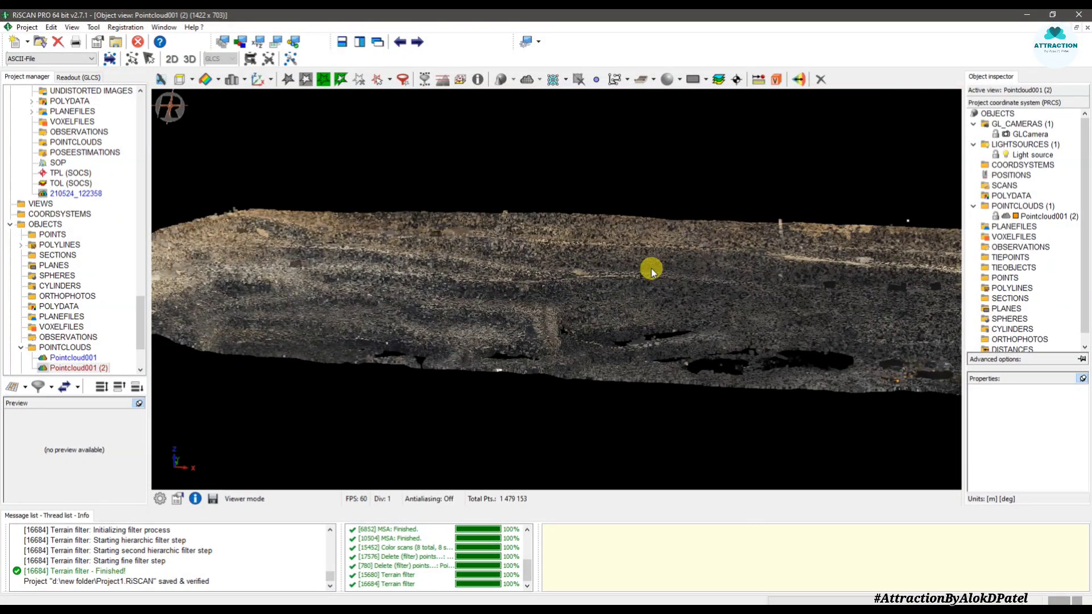
Select the whole bench cloud again and run the Terrain filter with the Mining - objects settings.
key(ctrl+a)
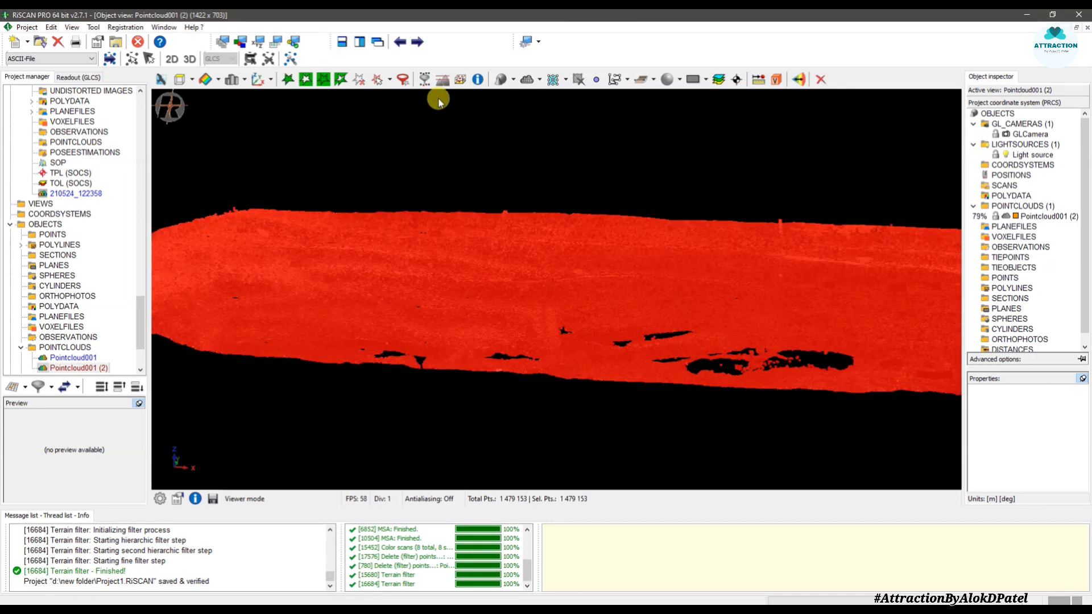
click(425, 80)
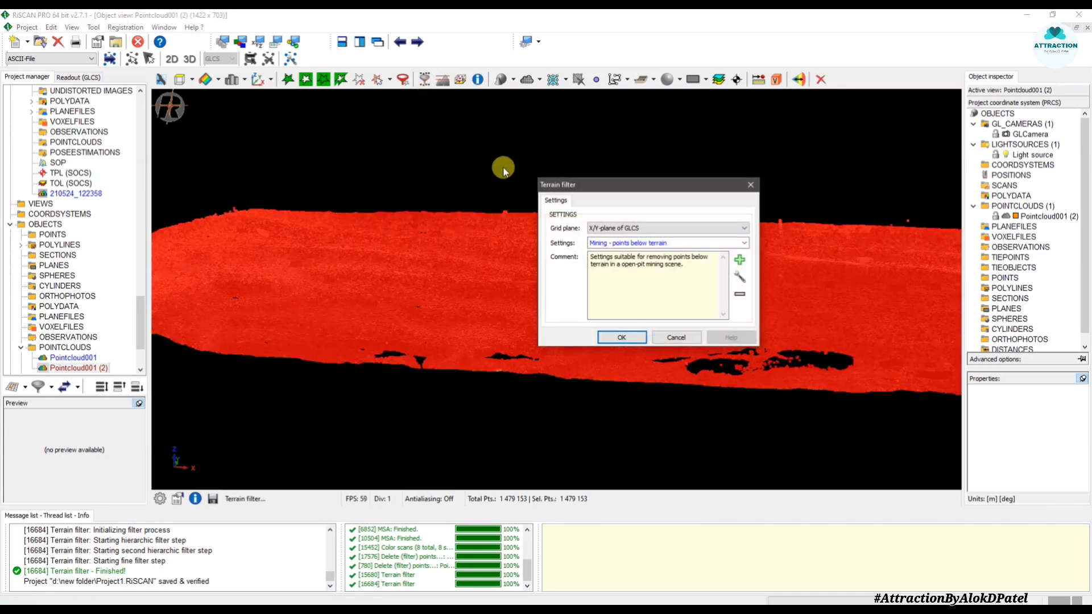
click(618, 245)
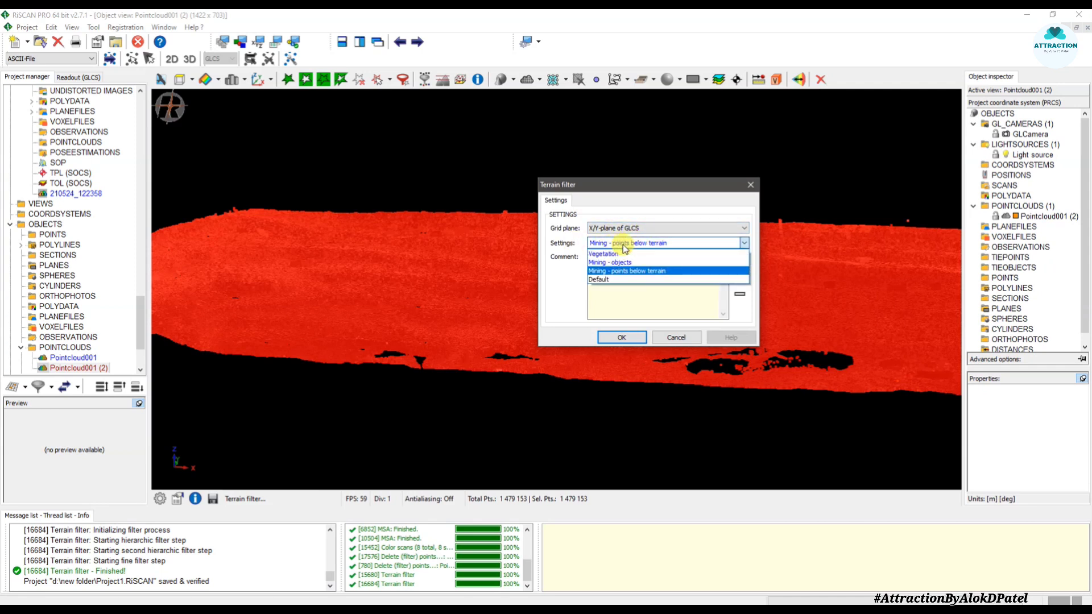
click(609, 263)
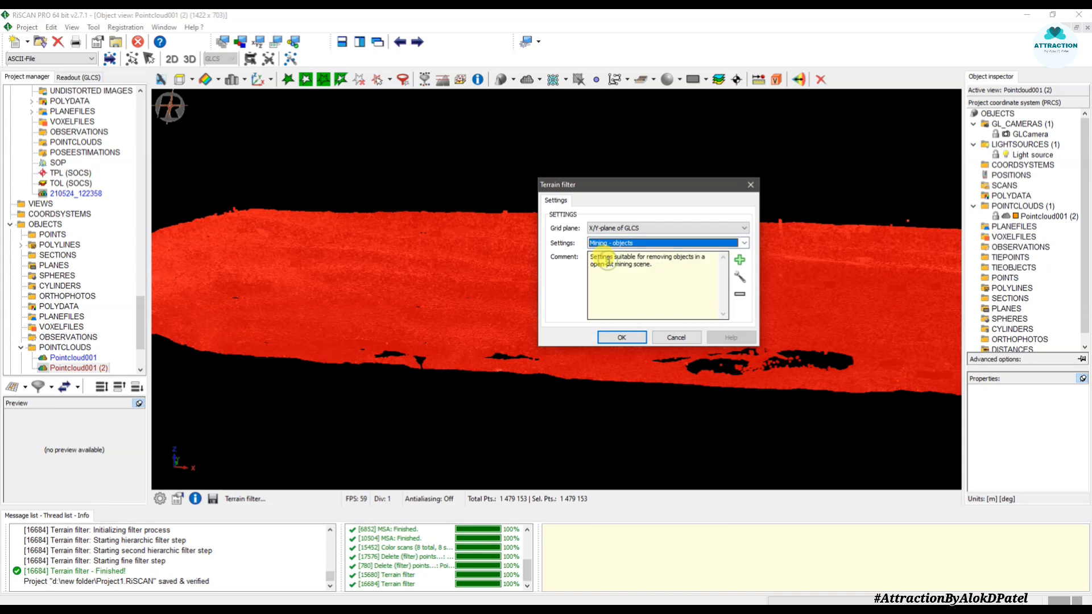
click(620, 337)
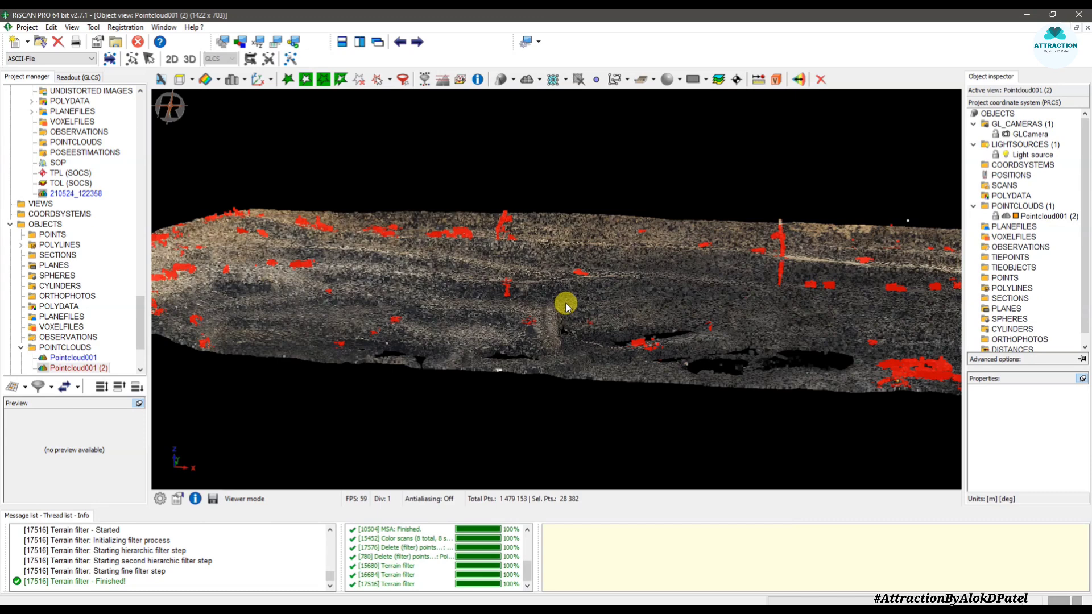
Deselect the dense cluster of marked points on the slope near the cloud's outer edge by outlining it with a polyline.
drag(429, 246, 646, 279)
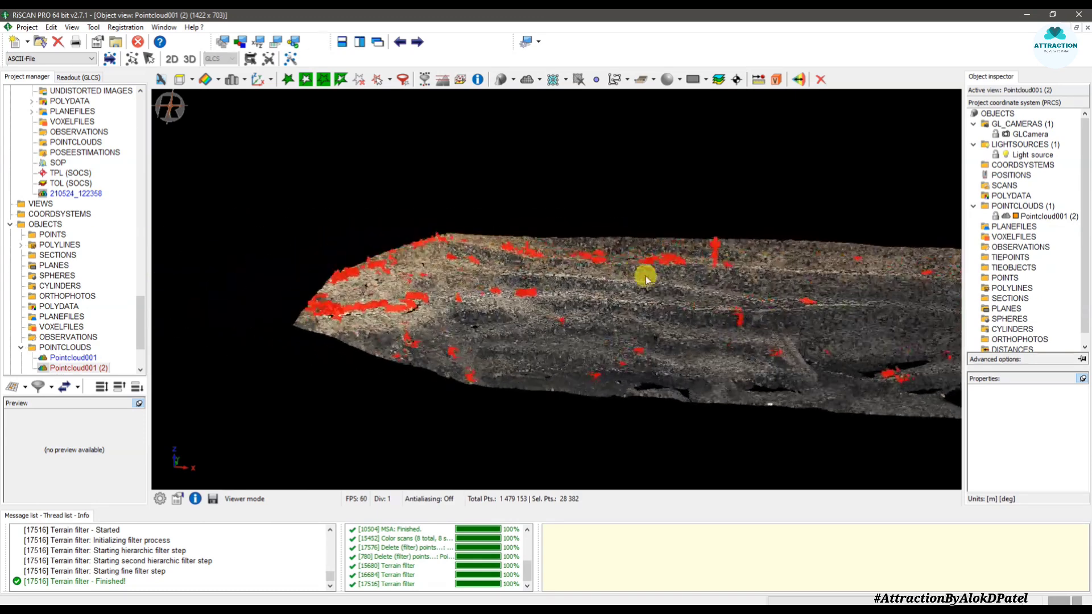
mouse_move(335, 312)
mouse_down()
mouse_move(378, 305)
mouse_move(495, 341)
mouse_move(472, 287)
mouse_move(470, 334)
mouse_move(425, 288)
mouse_move(477, 290)
mouse_move(517, 322)
mouse_move(561, 300)
mouse_move(565, 334)
mouse_move(466, 336)
mouse_move(660, 349)
mouse_move(445, 296)
mouse_move(605, 285)
mouse_move(612, 356)
mouse_move(607, 288)
mouse_move(505, 342)
mouse_move(585, 233)
mouse_move(597, 256)
mouse_move(581, 263)
mouse_move(531, 246)
mouse_move(508, 281)
mouse_move(728, 356)
mouse_move(604, 312)
mouse_move(601, 347)
mouse_move(592, 327)
mouse_move(604, 299)
mouse_move(670, 339)
mouse_move(725, 344)
mouse_move(690, 319)
mouse_move(766, 309)
mouse_move(776, 284)
mouse_move(786, 287)
mouse_move(750, 283)
mouse_move(775, 293)
mouse_move(807, 339)
mouse_move(736, 317)
mouse_move(748, 285)
mouse_move(719, 293)
mouse_move(723, 305)
mouse_up()
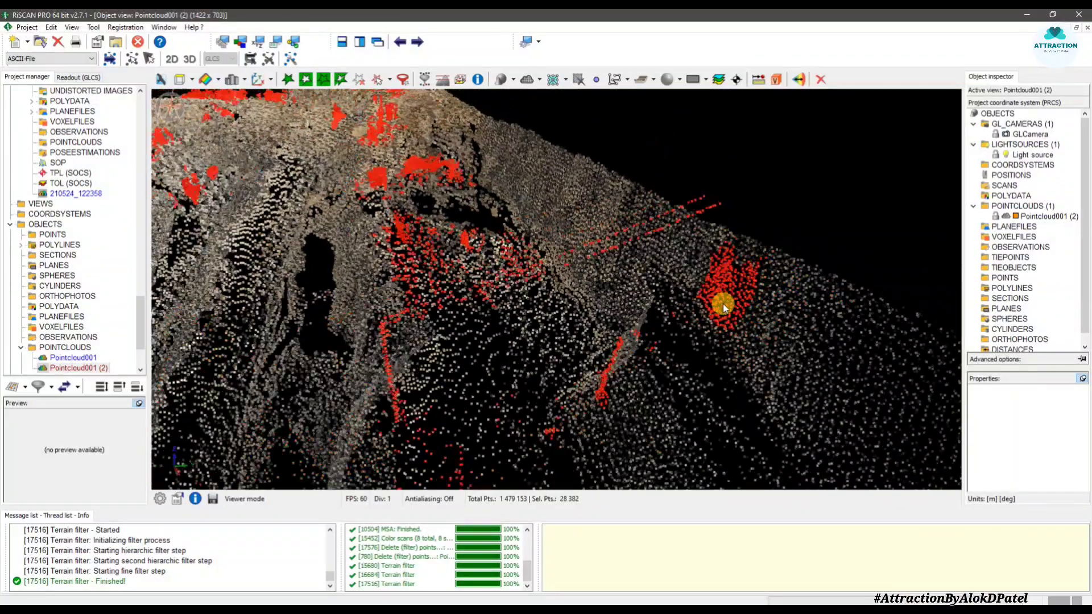
key(space)
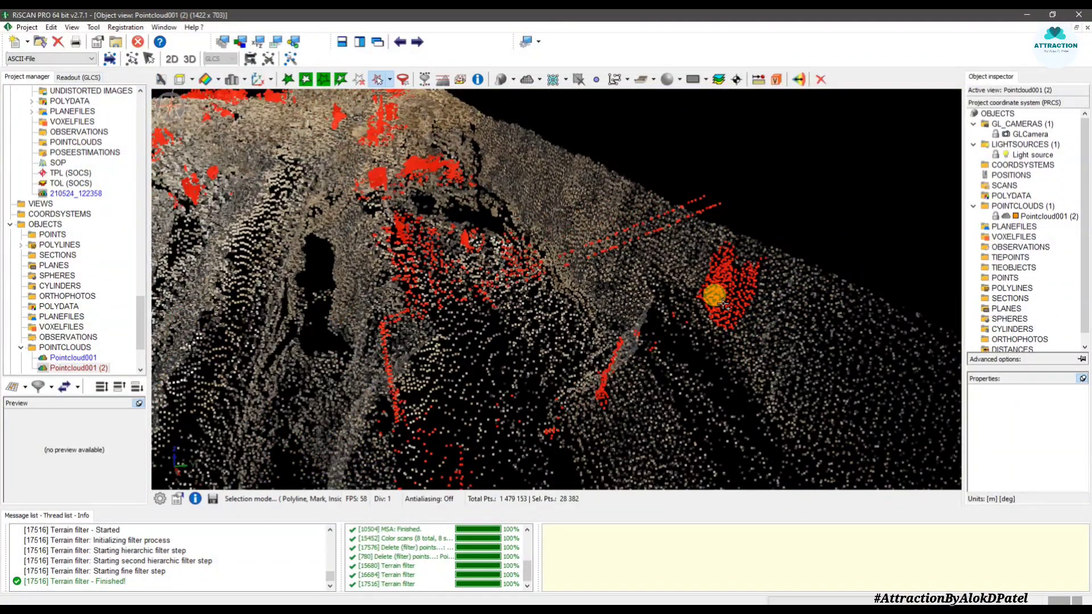
shift+click(735, 340)
click(771, 310)
click(774, 254)
click(724, 230)
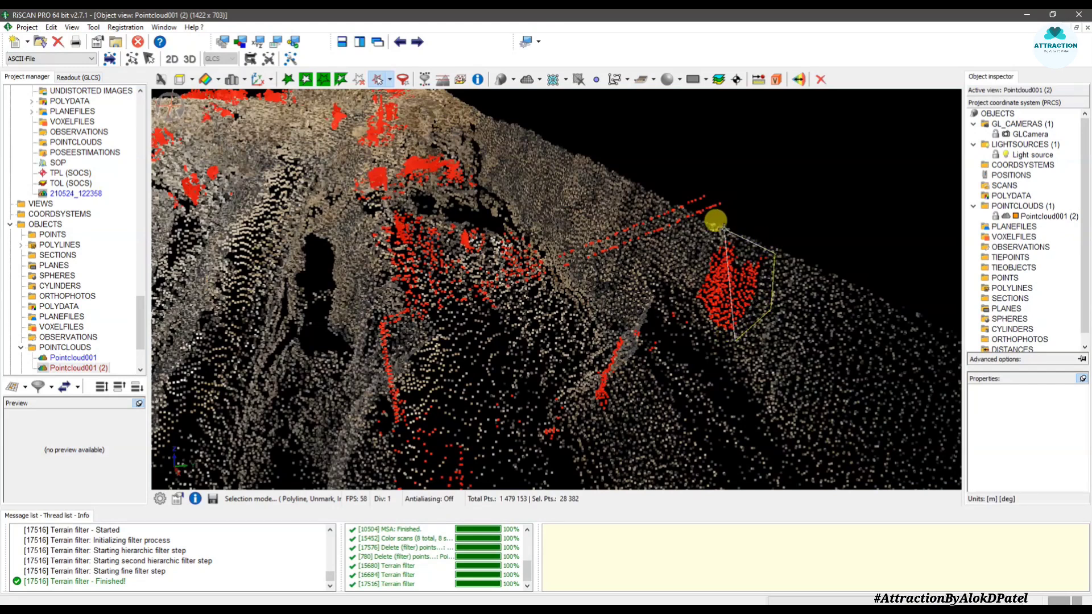
click(701, 239)
click(683, 300)
double_click(710, 340)
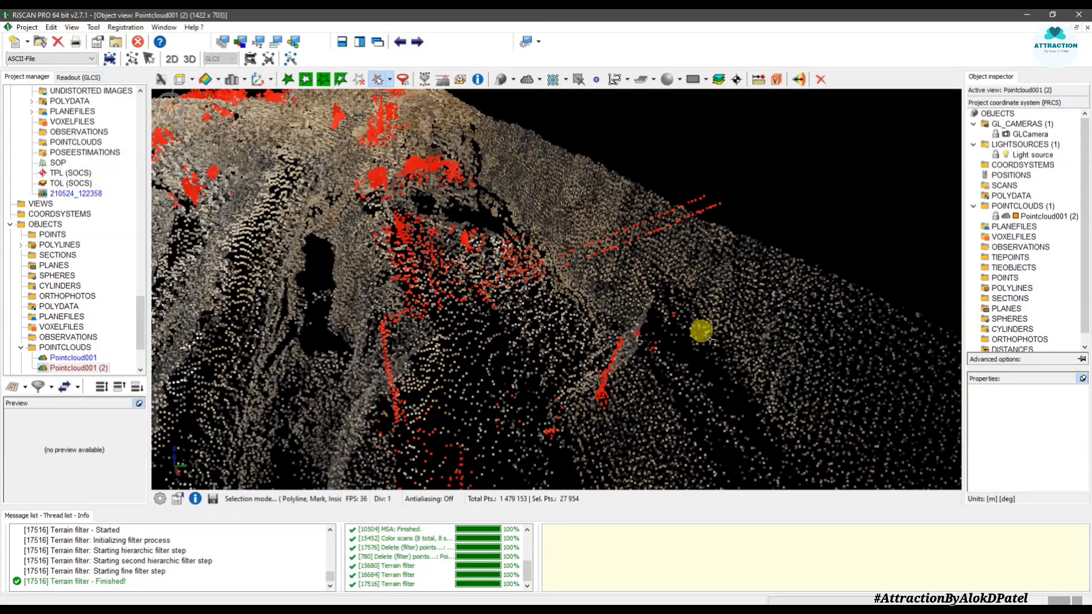
key(Escape)
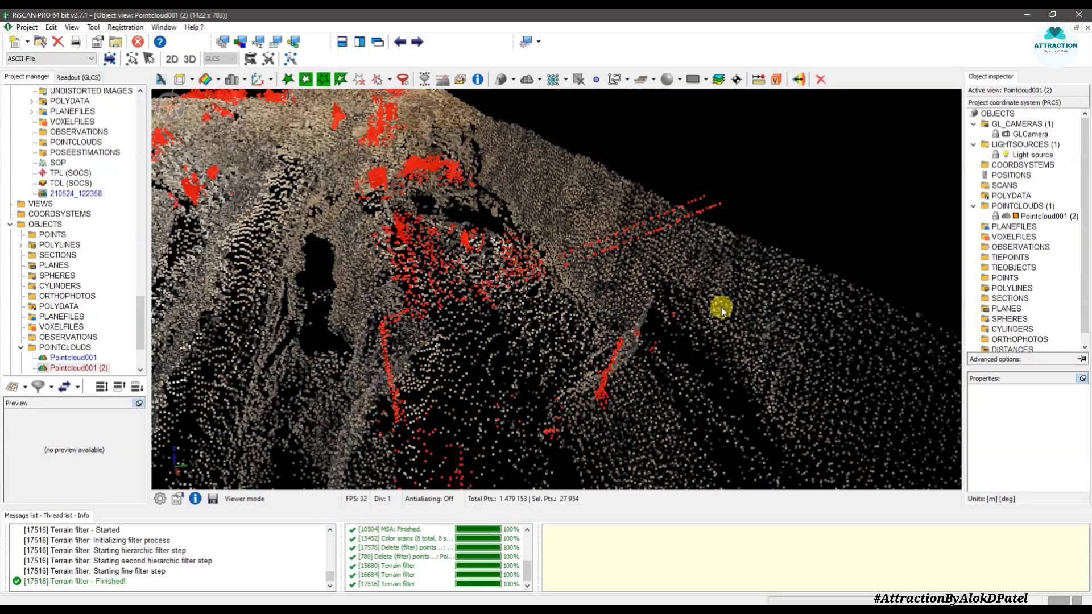
Check the remaining selected object points along the benches and delete them from the cloud.
drag(721, 310, 446, 317)
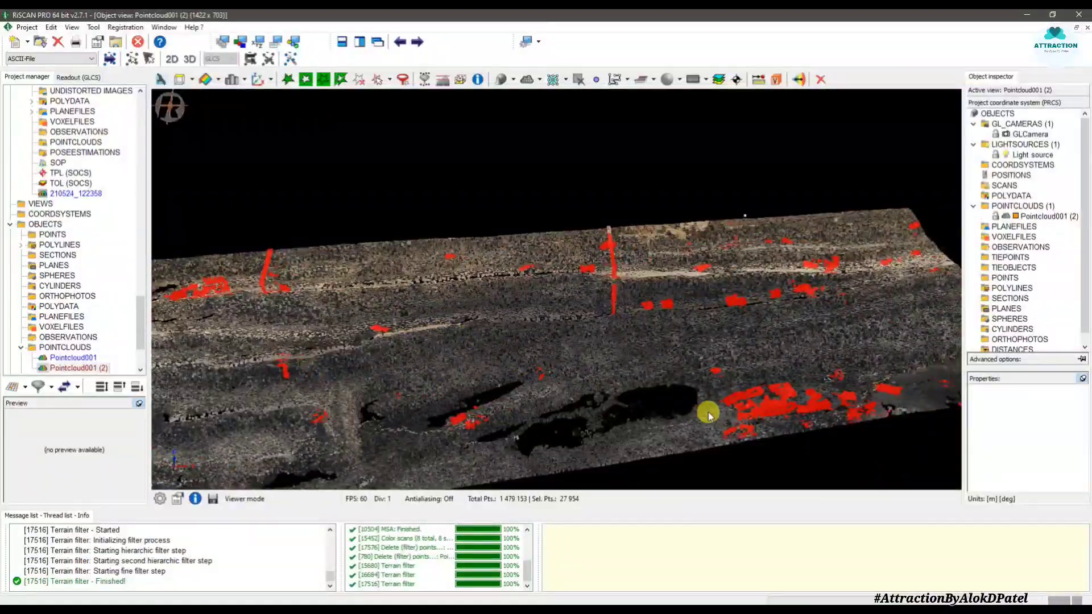
scroll(748, 390, up, 5)
drag(749, 390, 617, 274)
drag(731, 405, 689, 291)
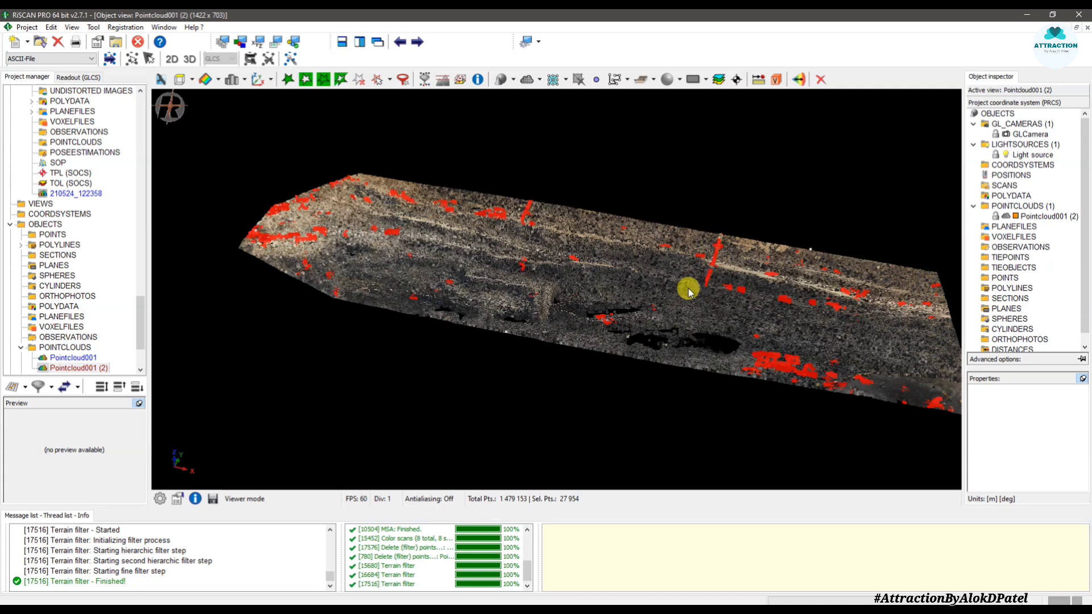
drag(689, 287, 541, 341)
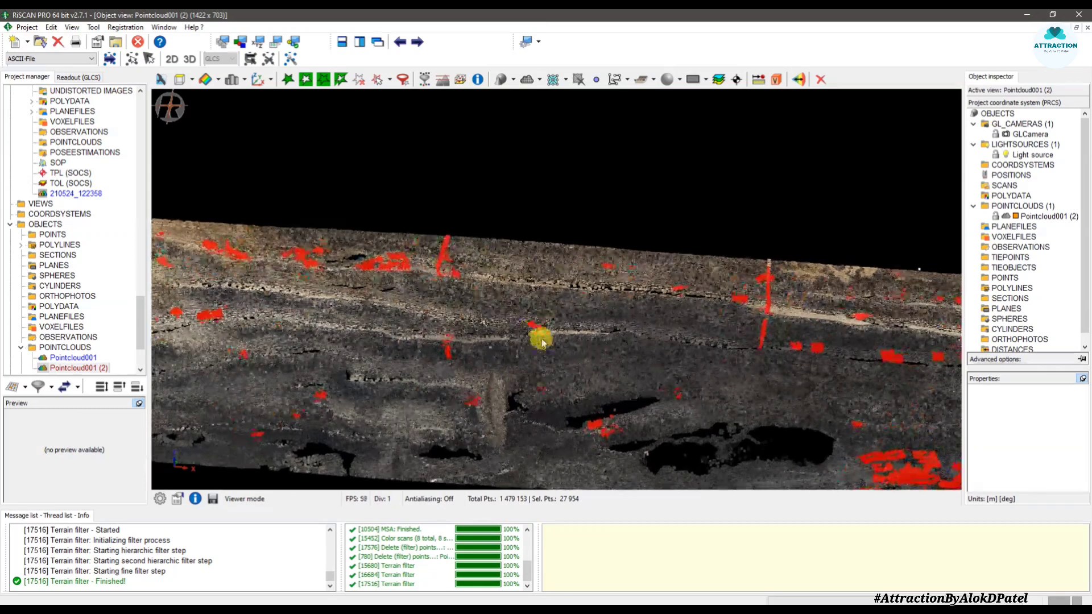
click(820, 79)
drag(602, 250, 579, 254)
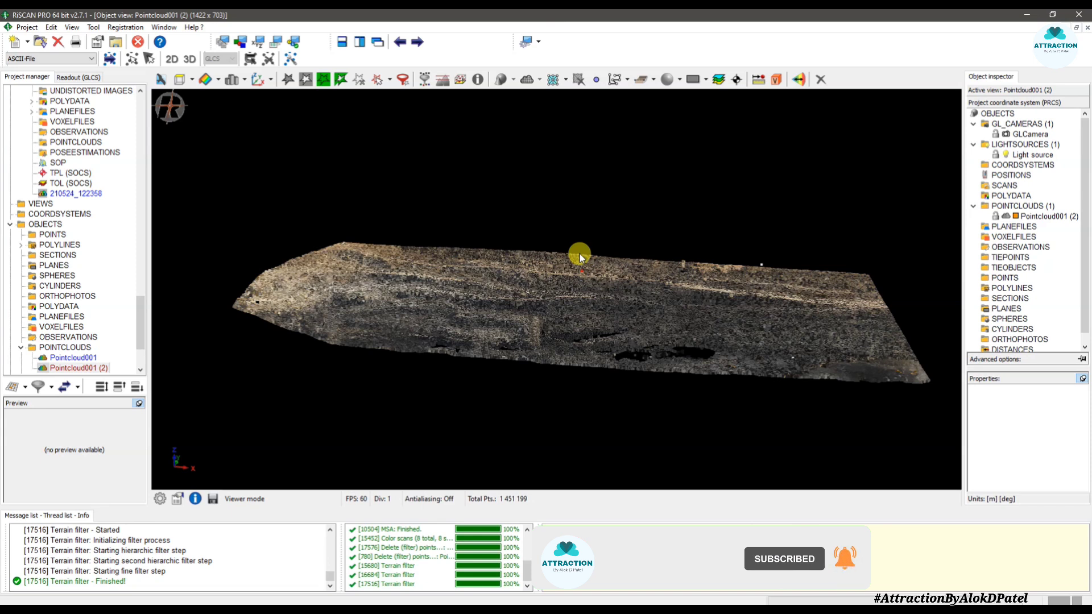
Select the whole bench cloud again and run the Terrain filter with the Vegetation settings on the X/Y-plane of GLCS.
key(ctrl+a)
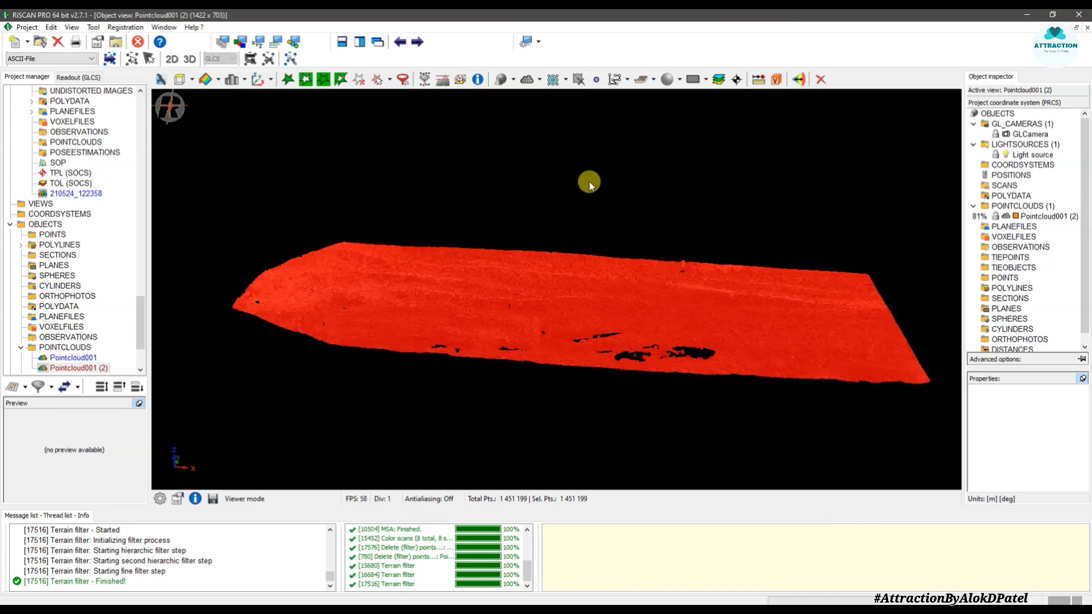
click(424, 81)
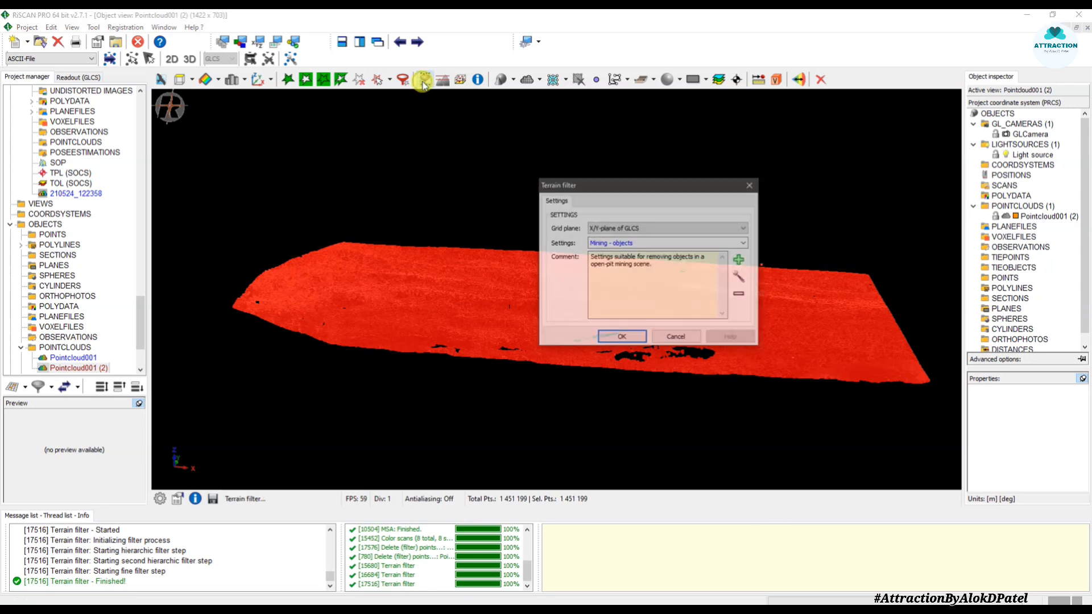
click(632, 243)
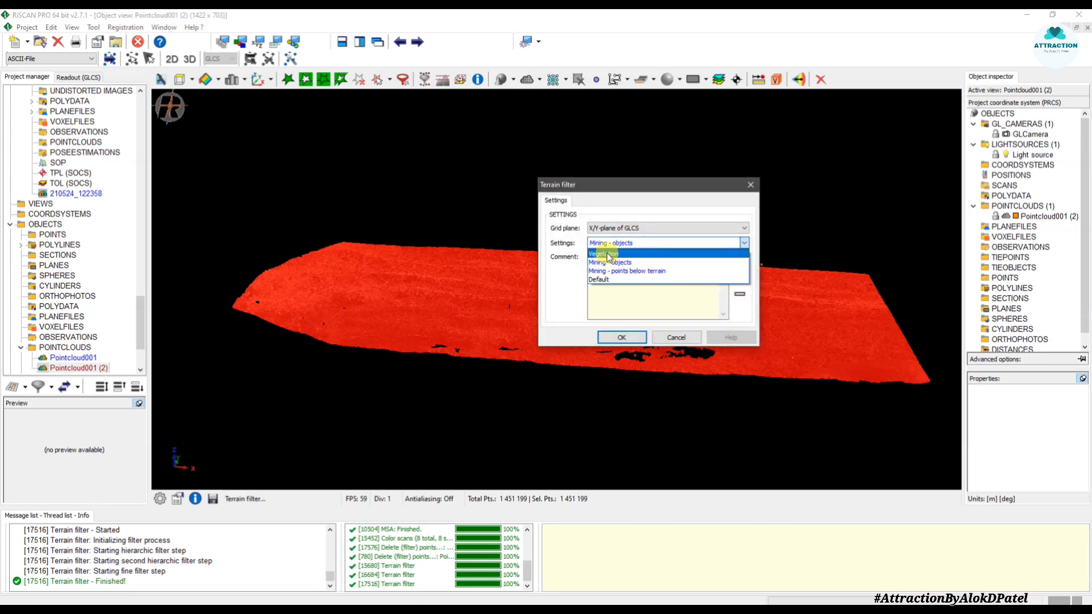
click(634, 254)
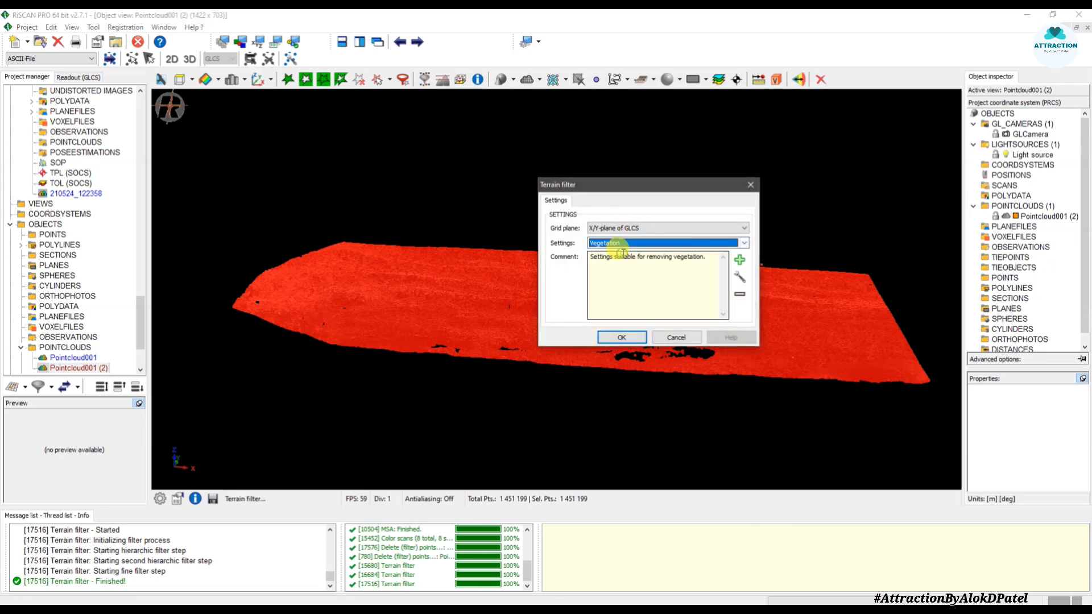
click(627, 339)
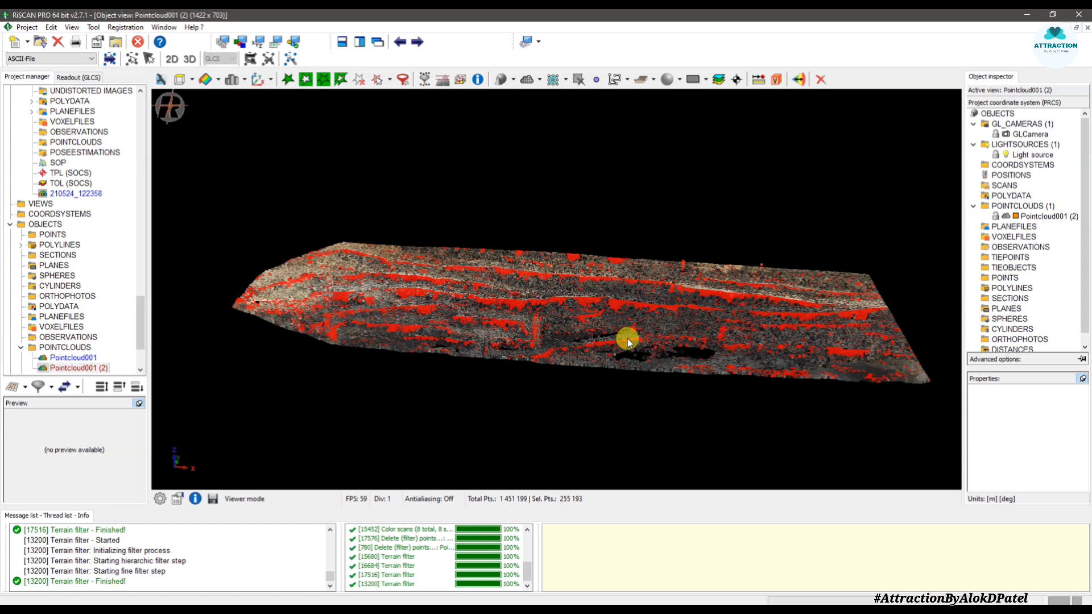
Examine the points marked by the vegetation filter along the bench edges and slopes, close up and across the whole cloud.
scroll(396, 289, up, 4)
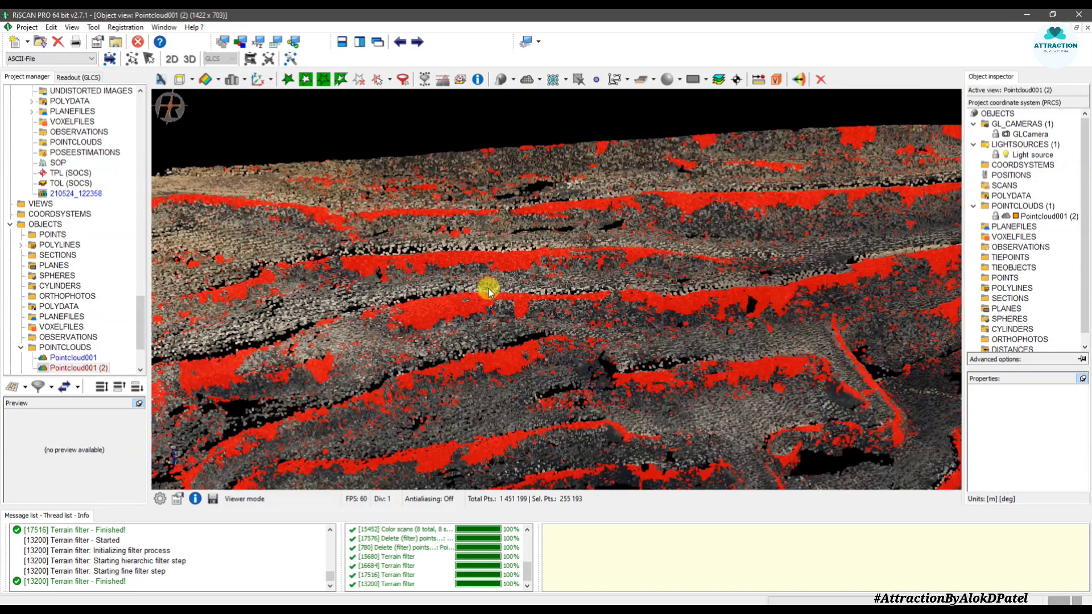
drag(517, 283, 477, 280)
scroll(463, 316, down, 4)
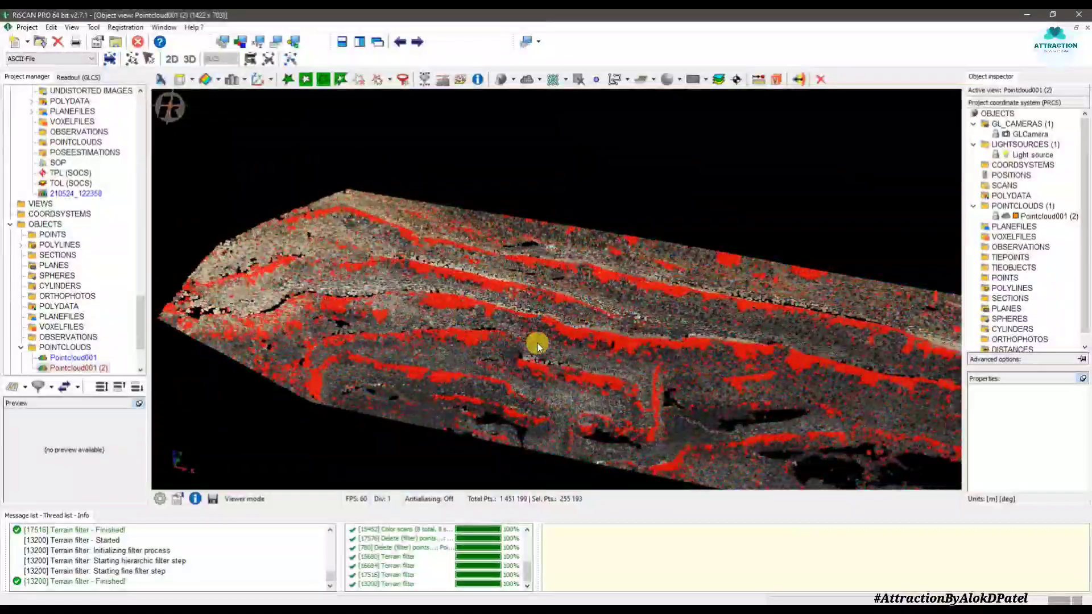
scroll(610, 333, up, 5)
drag(610, 332, 507, 308)
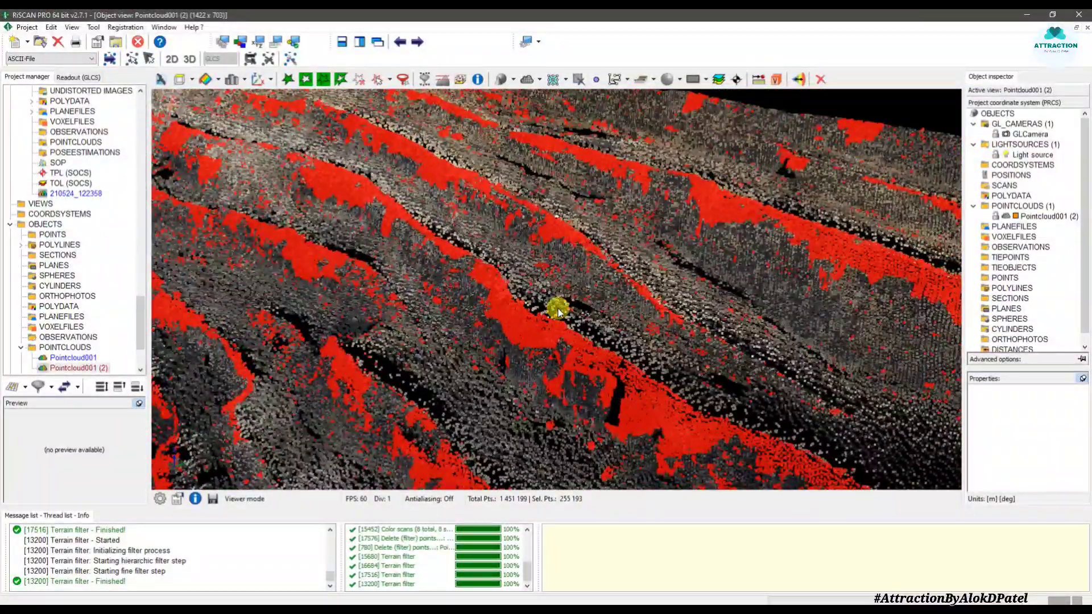
scroll(568, 317, down, 2)
drag(624, 286, 539, 317)
drag(537, 299, 415, 307)
drag(728, 306, 599, 330)
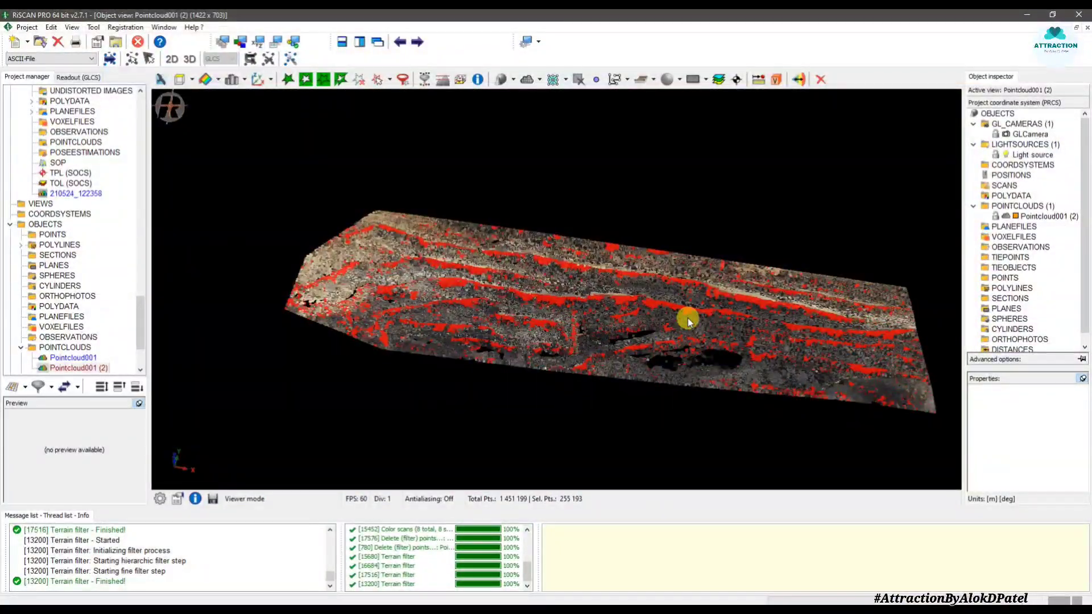
drag(687, 319, 608, 339)
scroll(647, 330, down, 3)
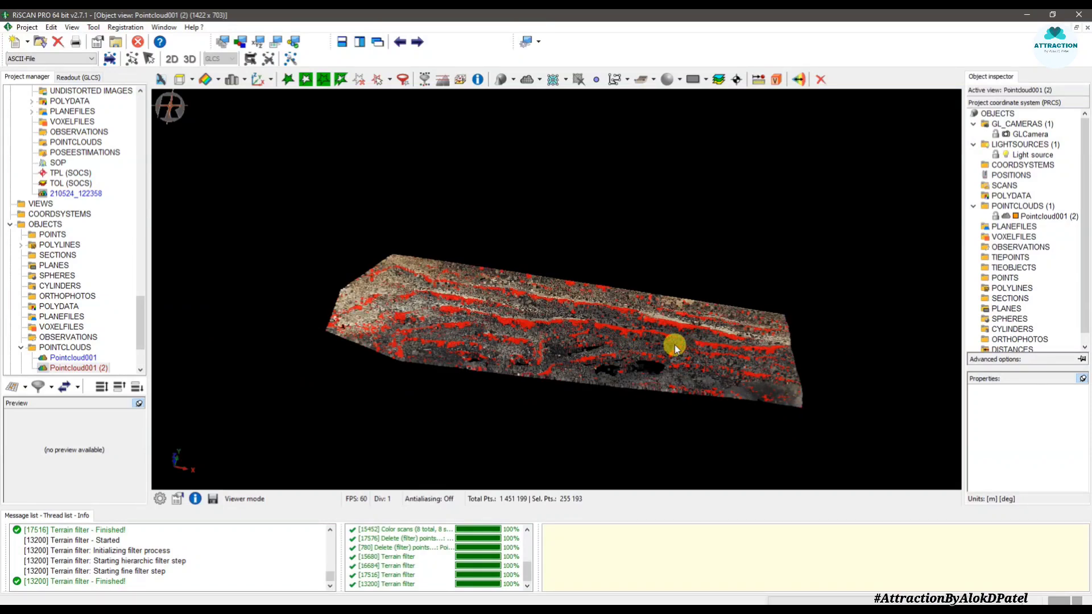
mouse_move(674, 345)
mouse_down()
mouse_move(663, 225)
mouse_move(685, 342)
mouse_up()
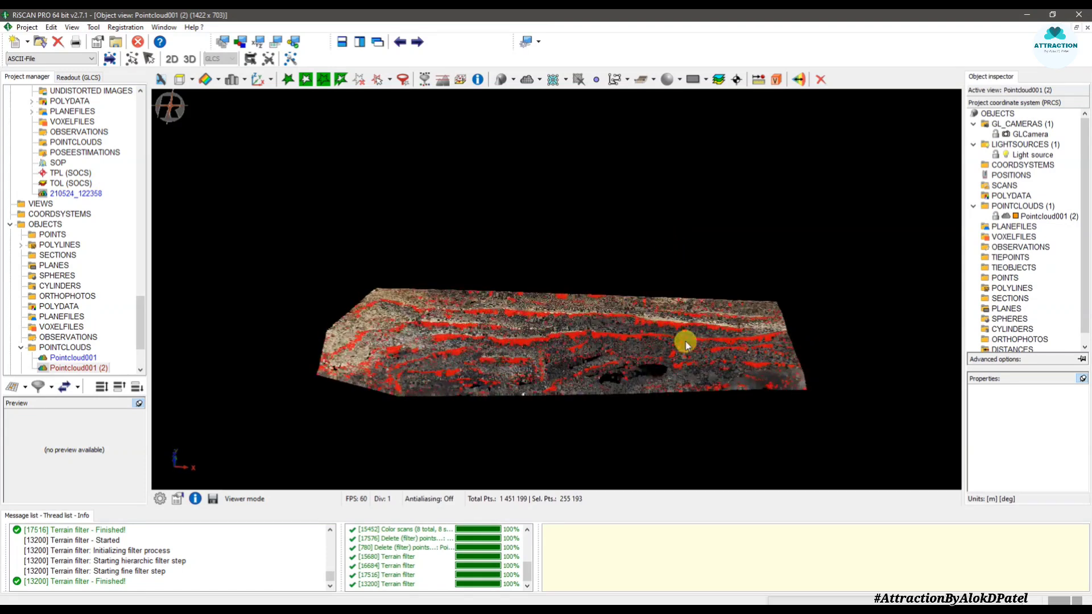
scroll(684, 341, up, 3)
scroll(658, 332, down, 2)
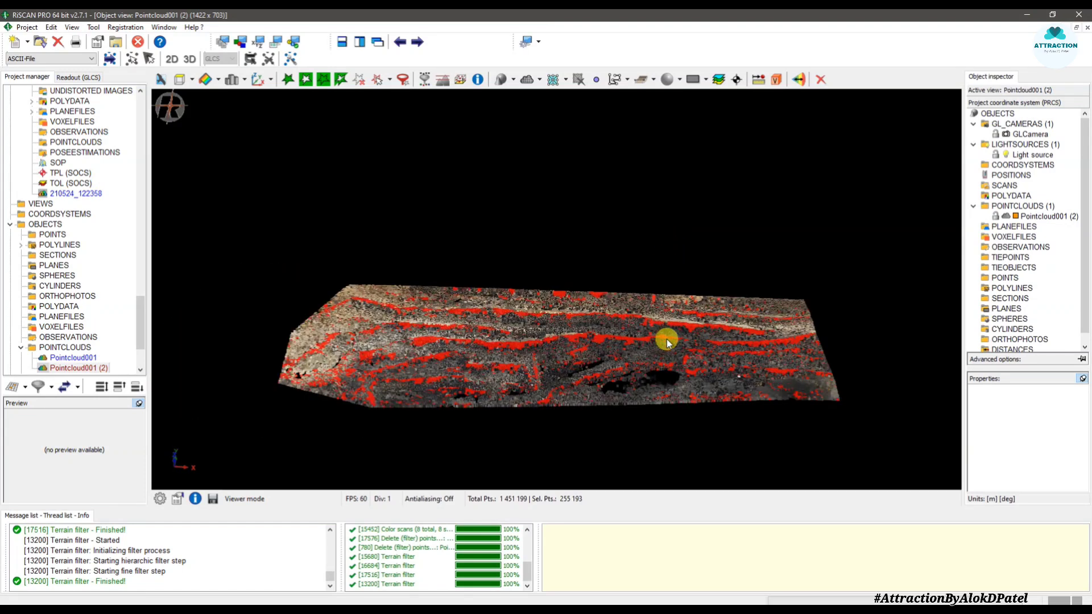
Deselect the marked points on all benches below the uppermost one by outlining that area with a polyline.
key(space)
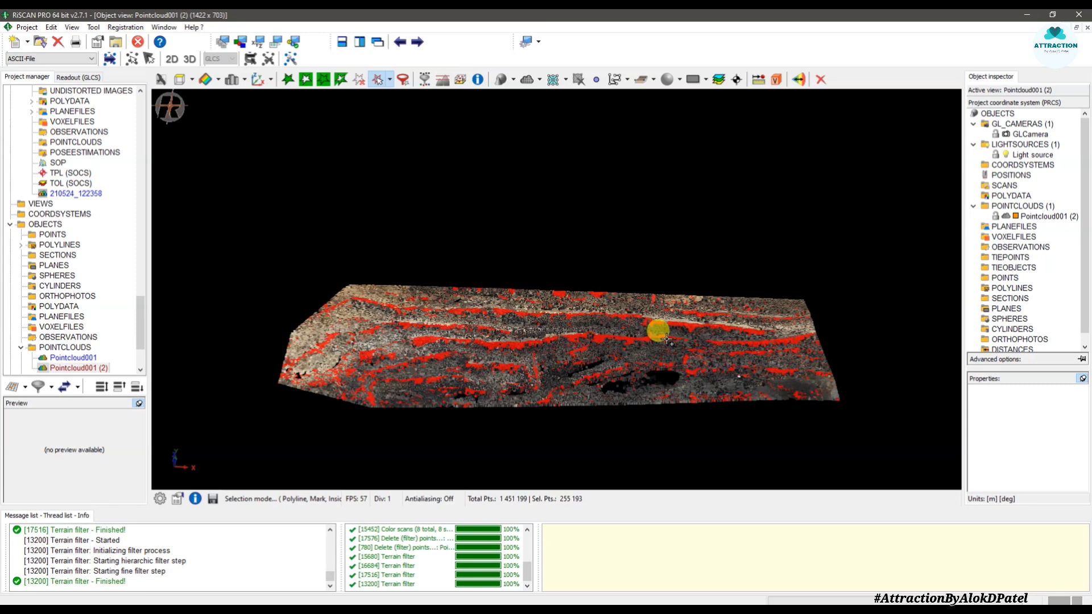
key(ctrl)
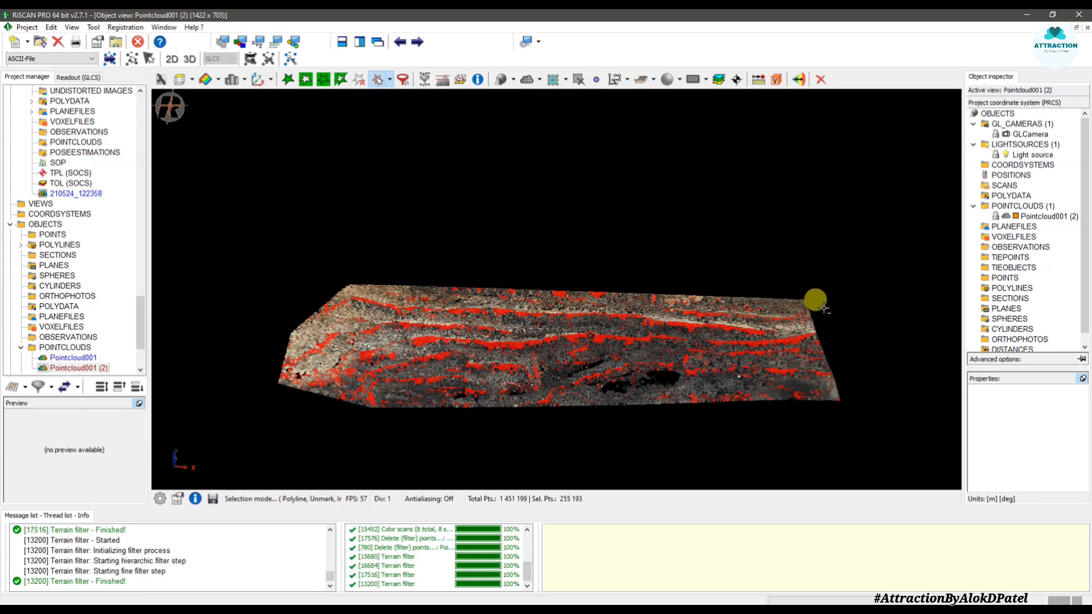
mouse_move(824, 307)
mouse_down()
mouse_move(430, 299)
mouse_move(338, 281)
mouse_move(255, 305)
mouse_move(273, 409)
mouse_move(451, 456)
mouse_move(863, 430)
mouse_up()
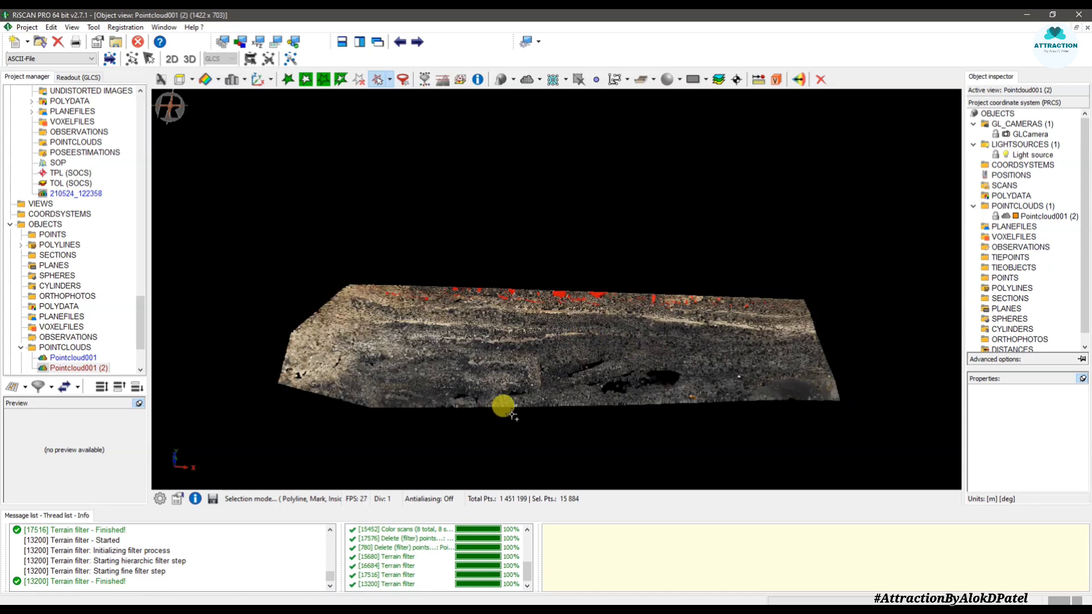
key(Escape)
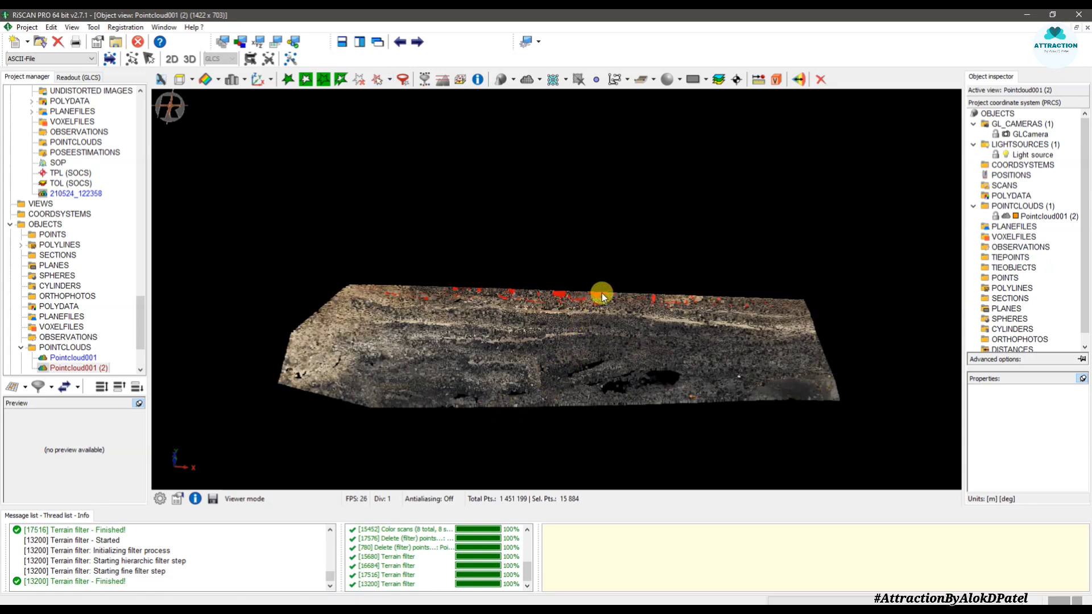
Deselect the marked clusters on the uppermost bench up to the upright pole-like object by outlining them with a polyline.
scroll(608, 301, up, 4)
mouse_move(633, 319)
mouse_down()
mouse_move(640, 357)
mouse_move(619, 285)
mouse_move(561, 339)
mouse_move(607, 309)
mouse_move(634, 332)
mouse_move(631, 350)
mouse_up()
scroll(603, 311, up, 3)
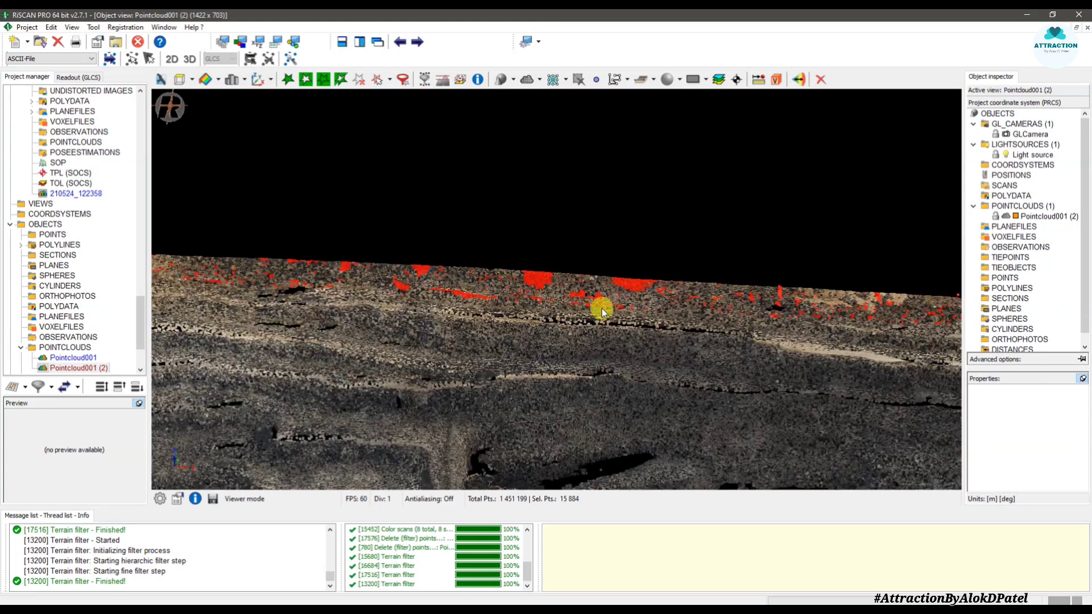
middle_drag(651, 316, 713, 314)
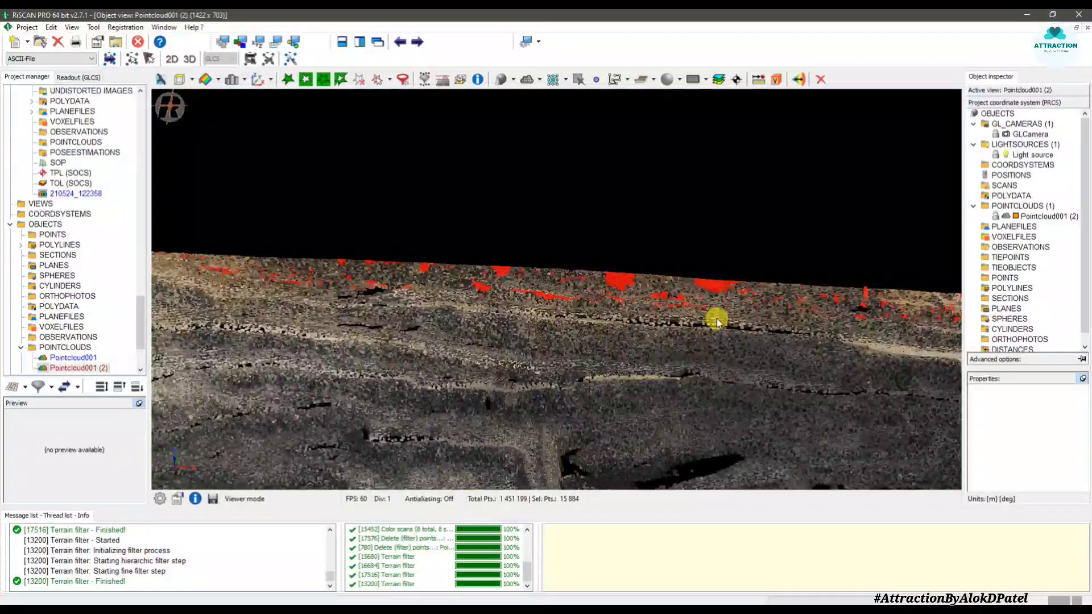
key(space)
click(777, 270)
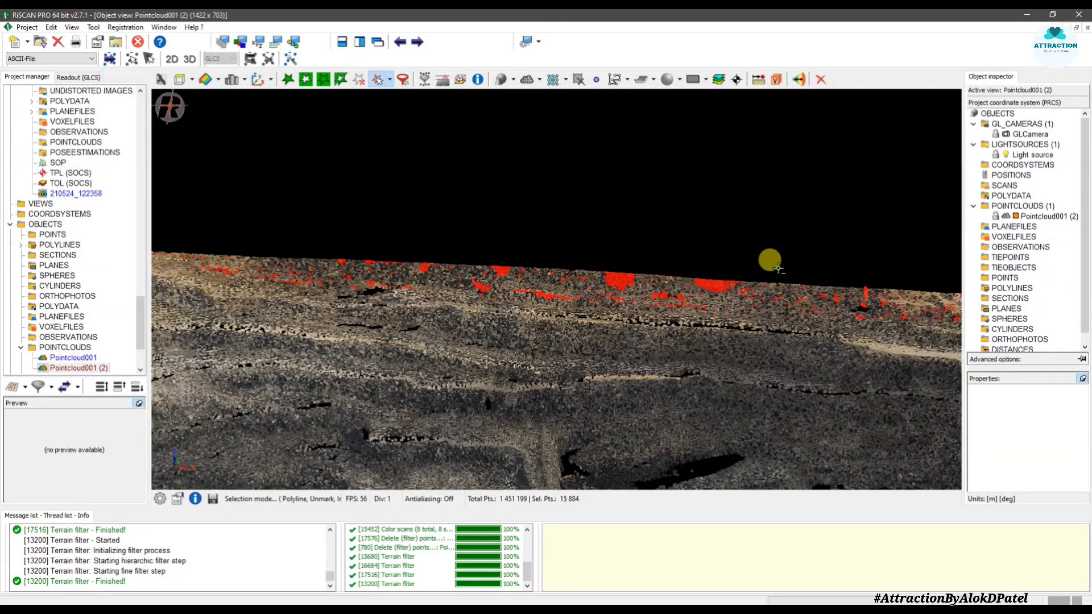
click(767, 336)
click(429, 374)
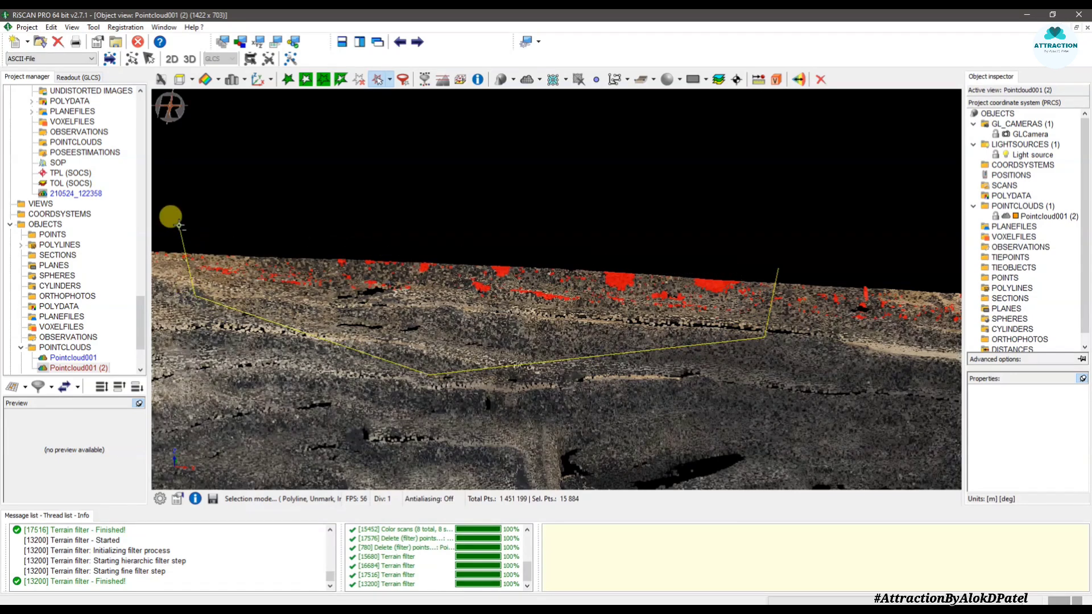
double_click(177, 233)
key(space)
Deselect the band of marked points on the upper slope between the pole-like object and the cloud's far corner using a polyline.
scroll(364, 302, down, 5)
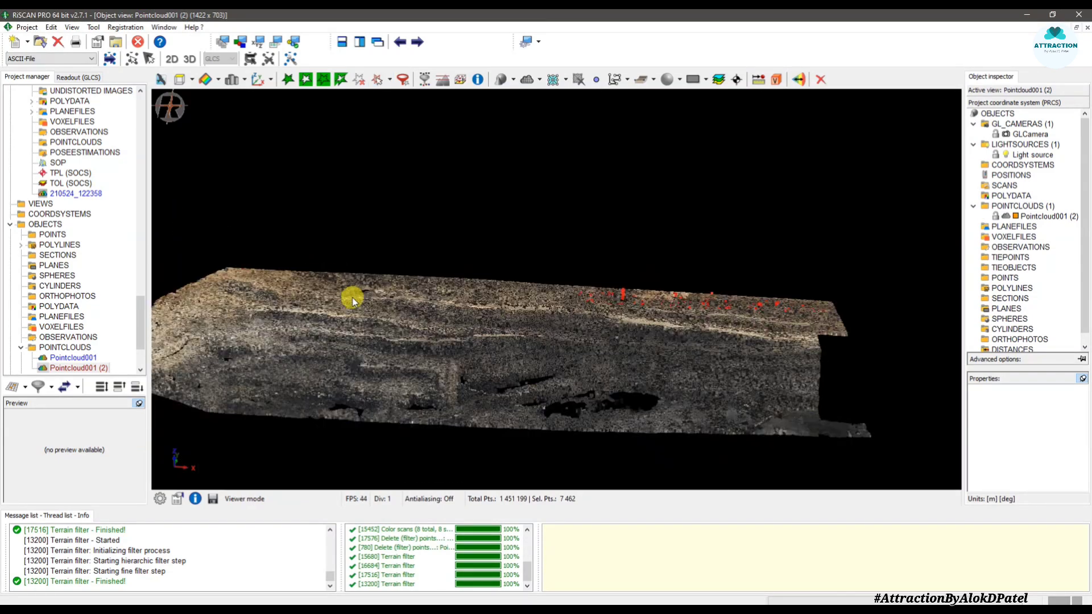
scroll(671, 321, up, 6)
drag(632, 320, 590, 277)
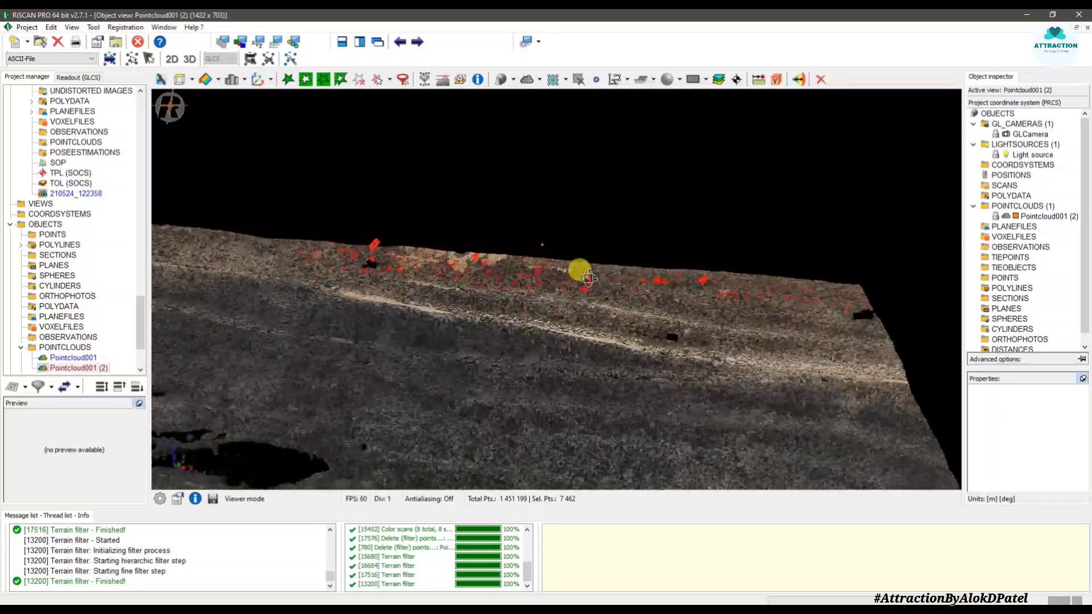
key(space)
ctrl+click(858, 294)
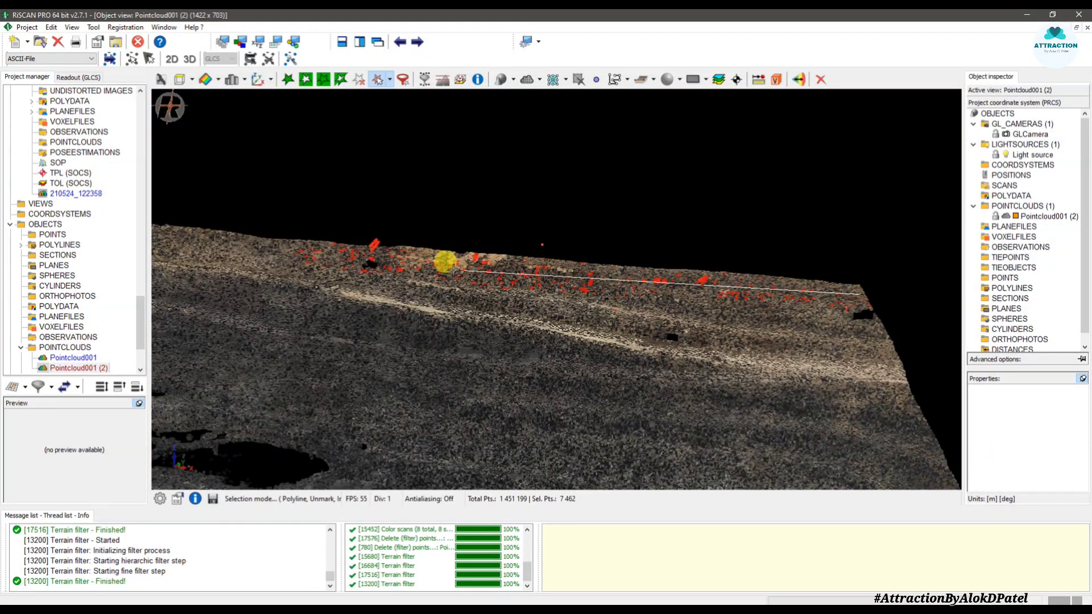
ctrl+click(424, 261)
ctrl+click(413, 294)
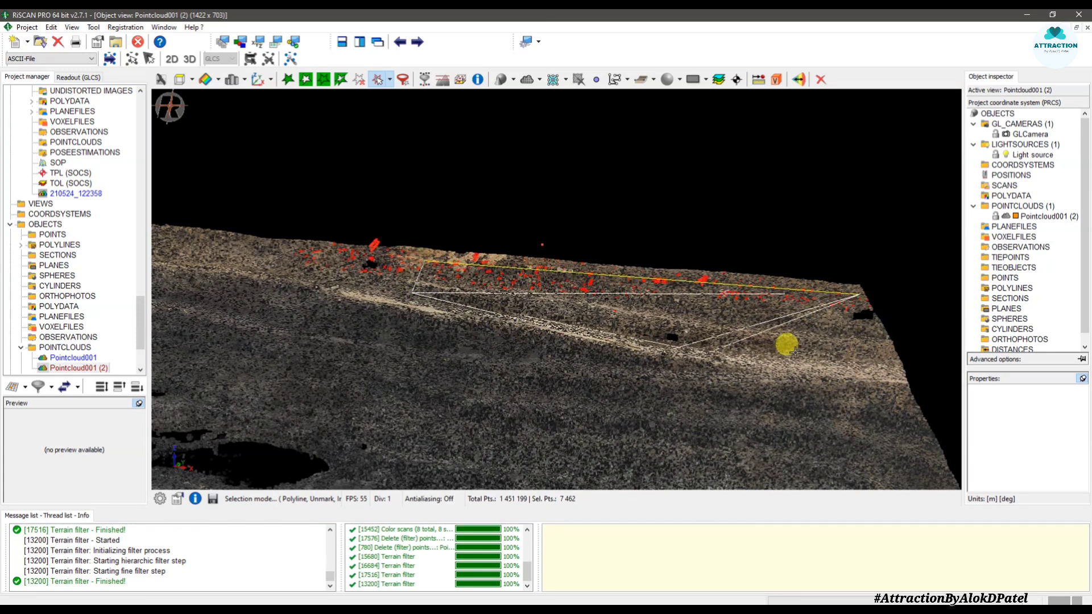
ctrl+double_click(862, 342)
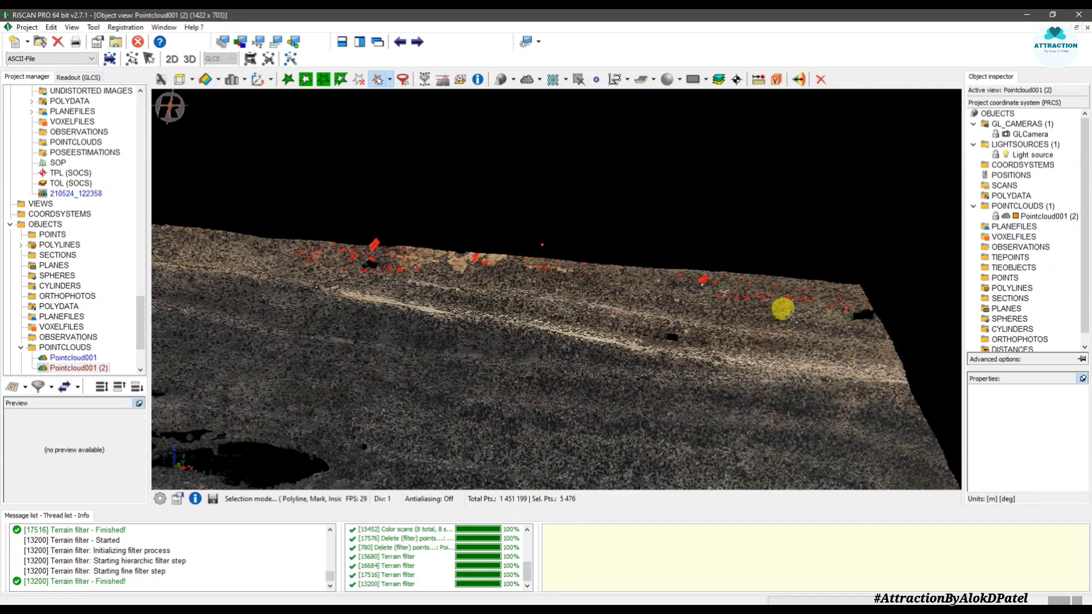
key(Escape)
Deselect the marked points on the light-coloured streaks at the top edge by outlining them with a polyline.
scroll(476, 262, up, 6)
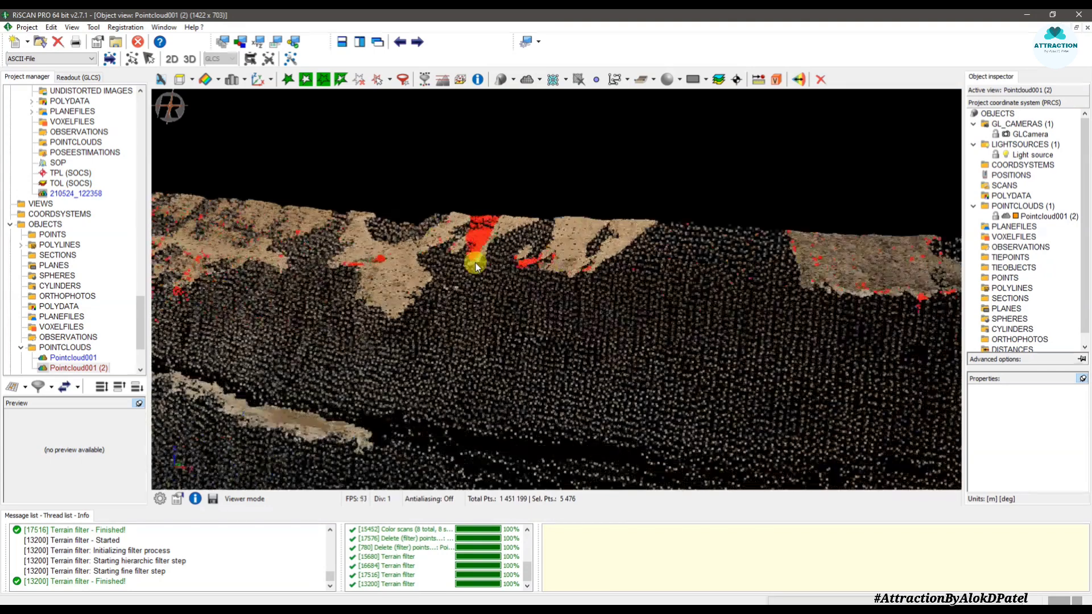
drag(475, 263, 472, 292)
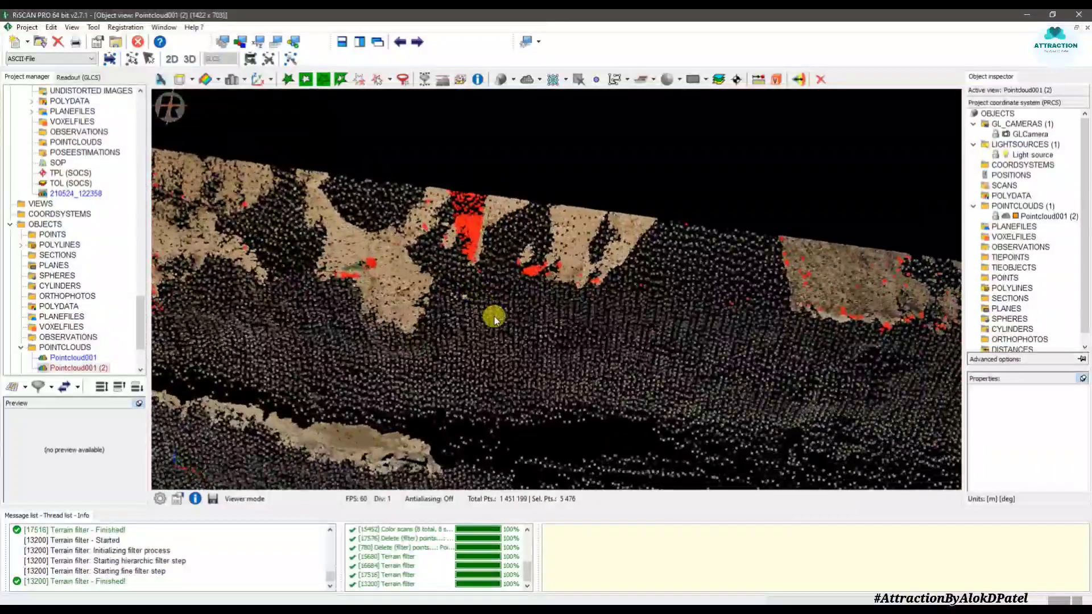
ctrl+click(620, 298)
click(493, 175)
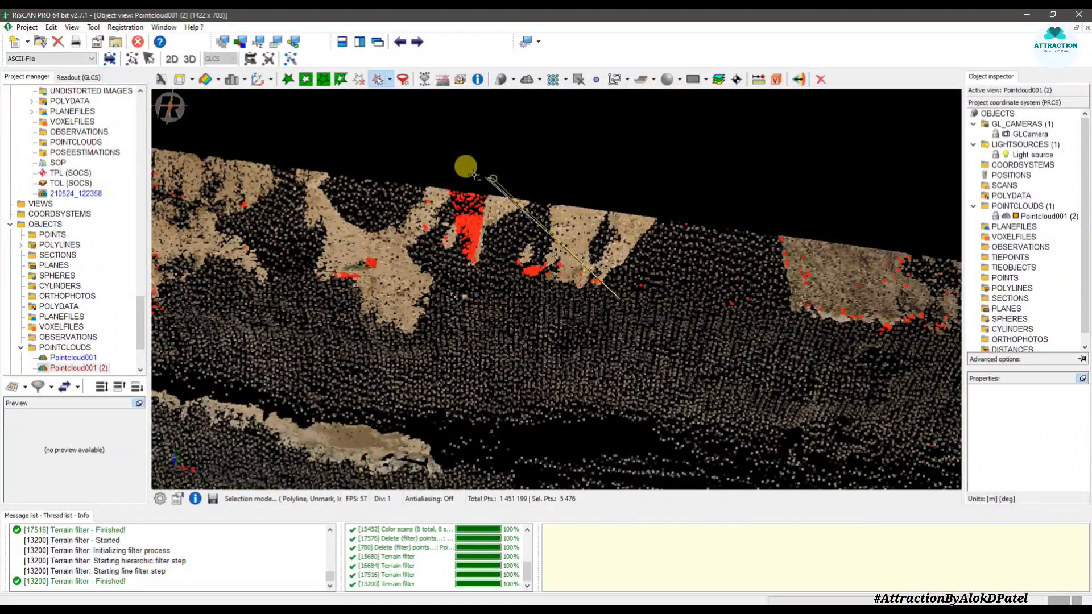
click(412, 167)
double_click(437, 297)
click(519, 325)
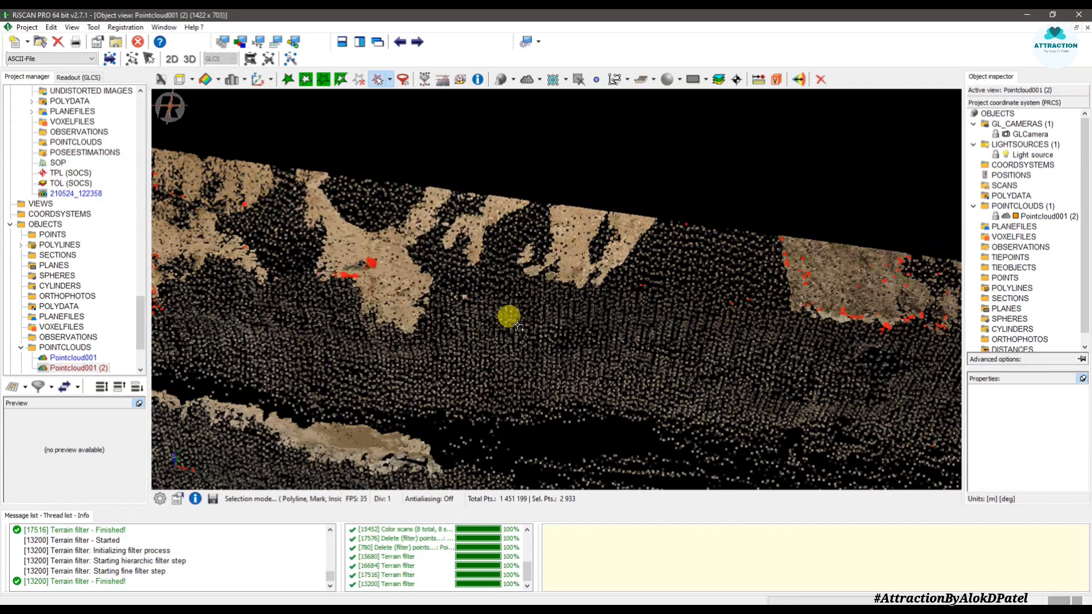
key(Escape)
Check the remaining selected vegetation points around the pole-like object and delete them from the bench cloud.
scroll(482, 283, down, 5)
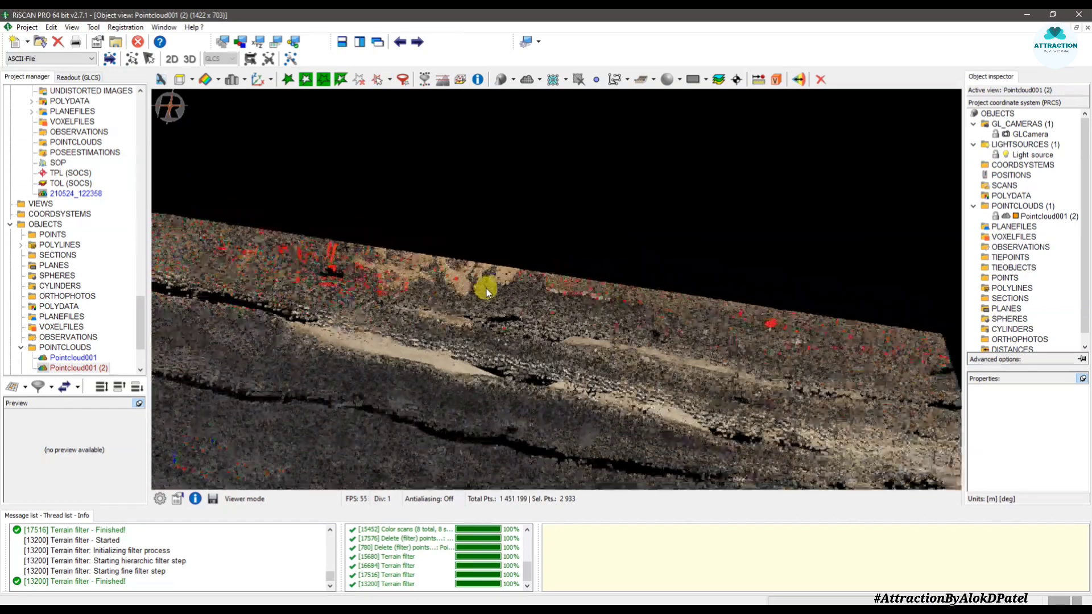
scroll(535, 311, up, 3)
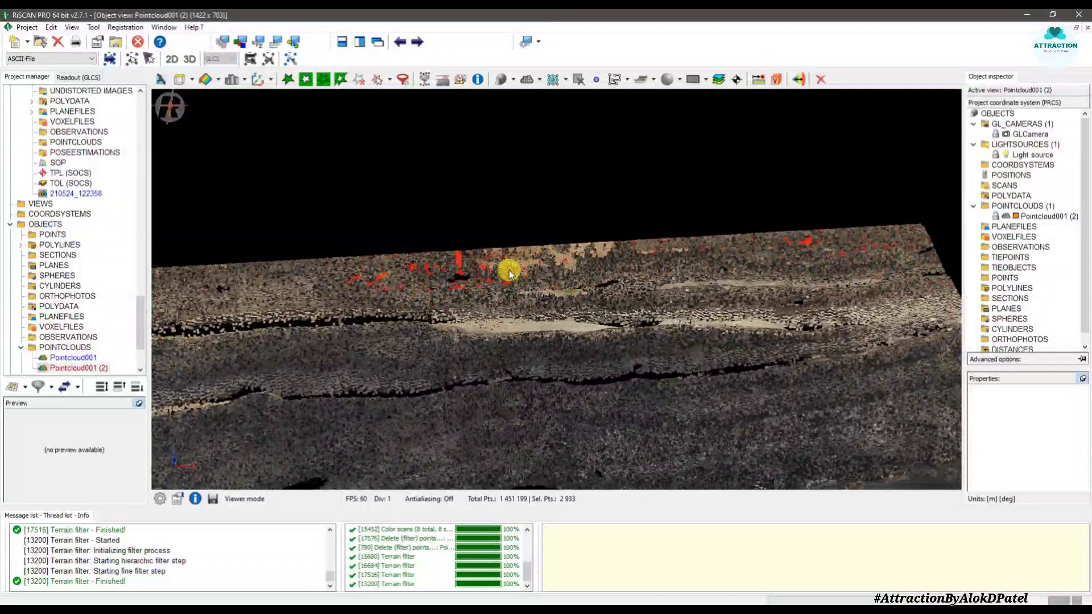
scroll(477, 277, up, 2)
scroll(605, 287, down, 5)
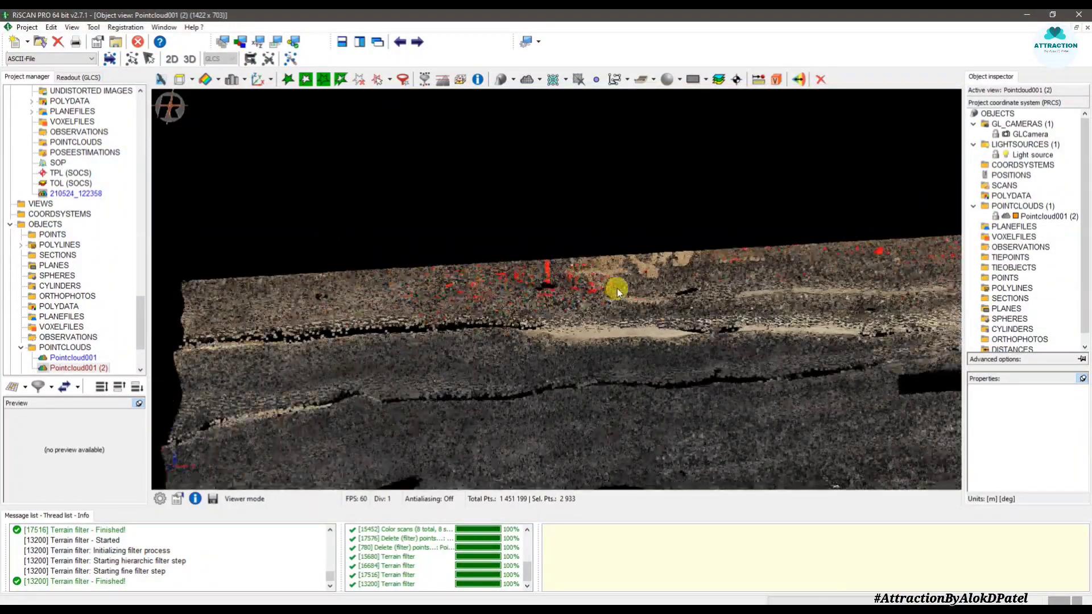
click(819, 81)
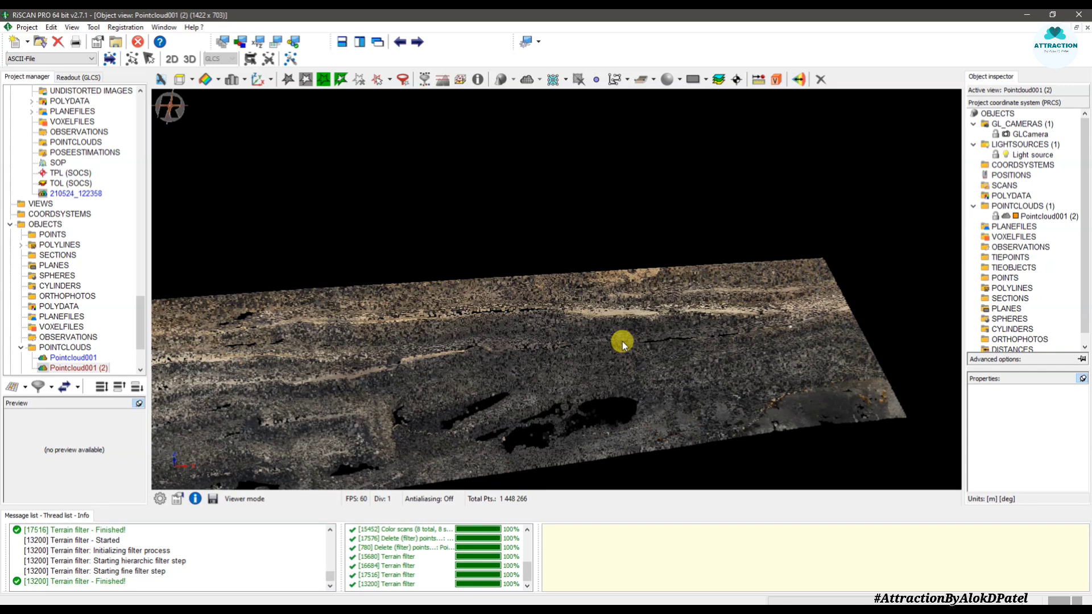
View the cleaned bench cloud as a whole and from above.
drag(622, 342, 609, 339)
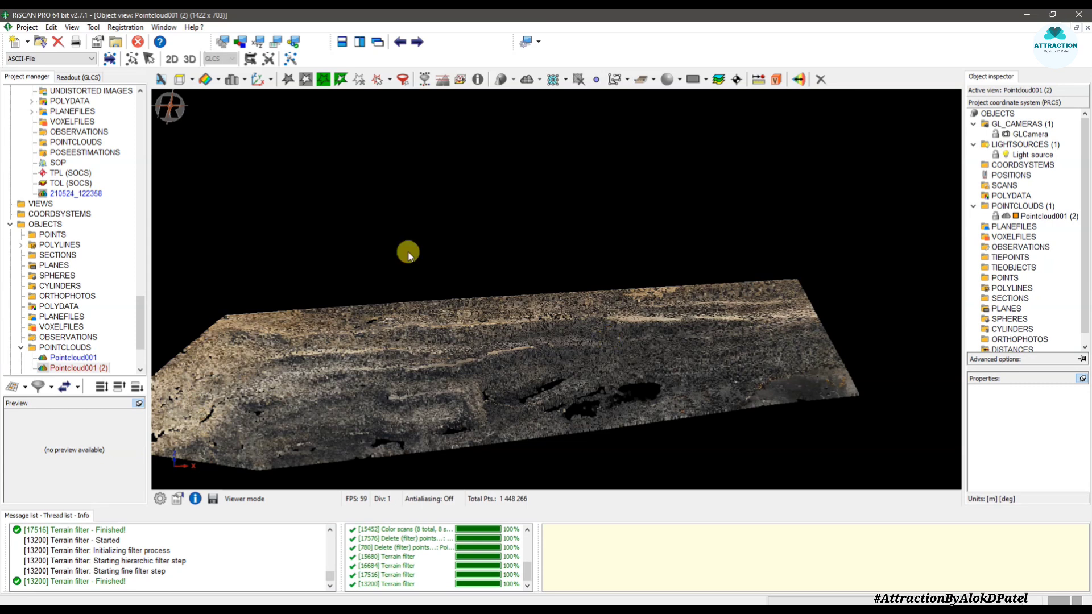
click(166, 83)
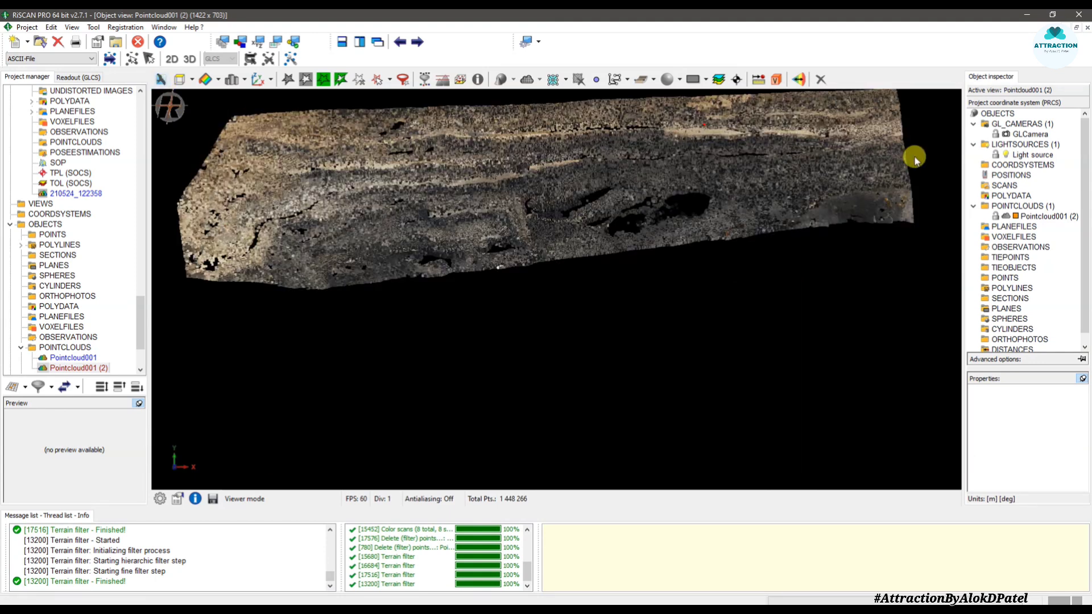
Set the bench cloud view to an orthogonal camera and the Global coordinate system (GLCS).
click(1006, 137)
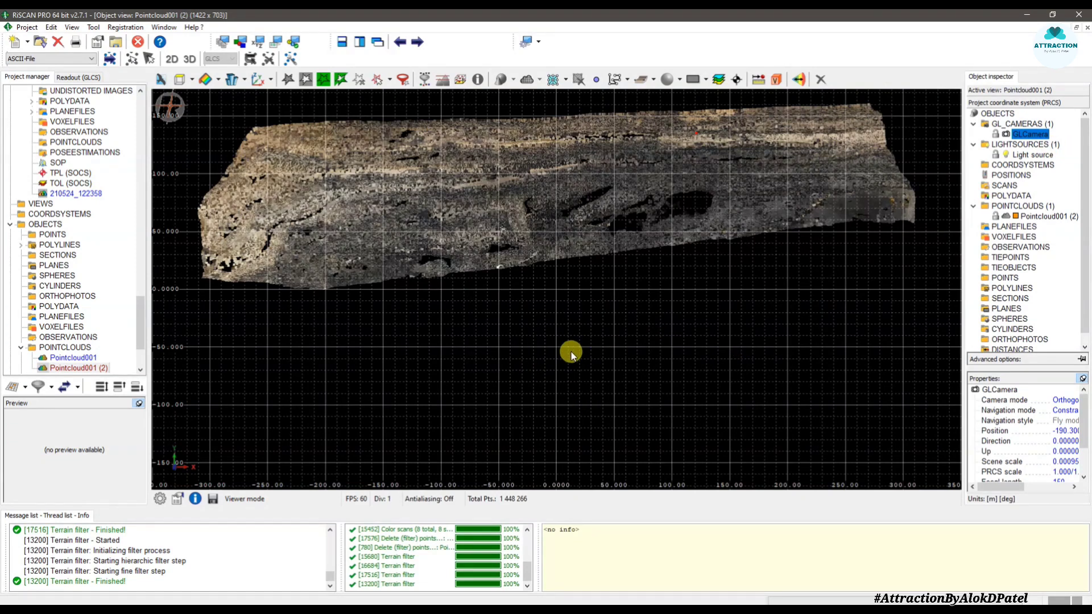
click(990, 104)
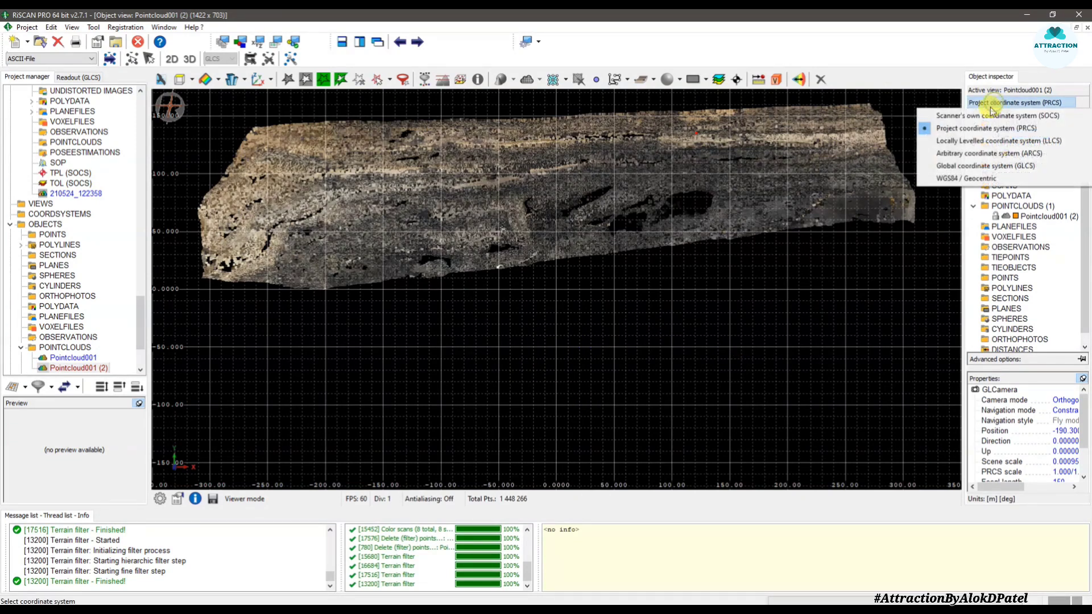
click(1029, 166)
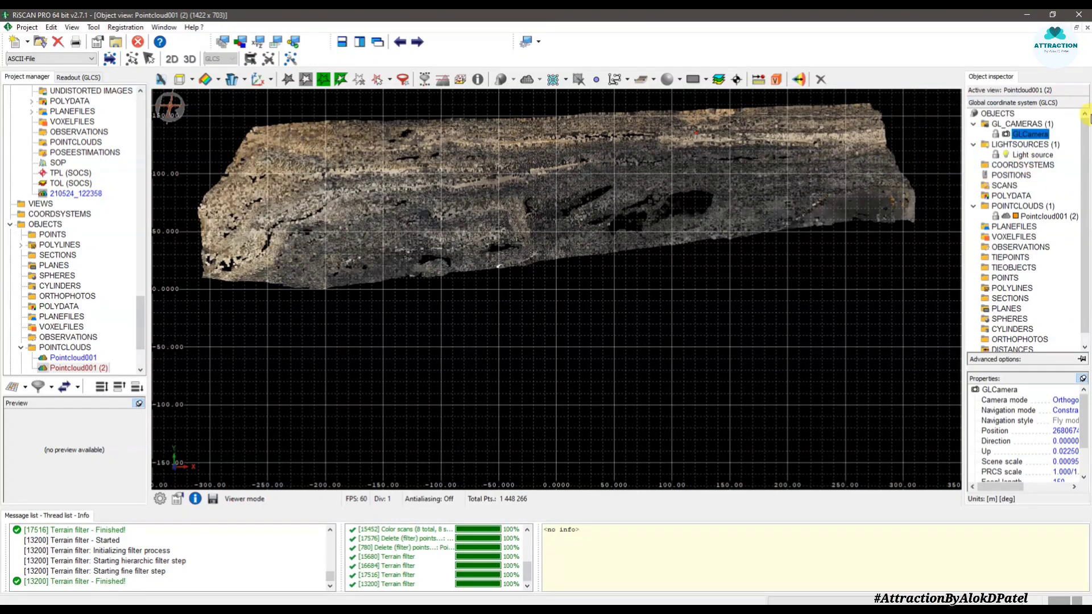
click(162, 80)
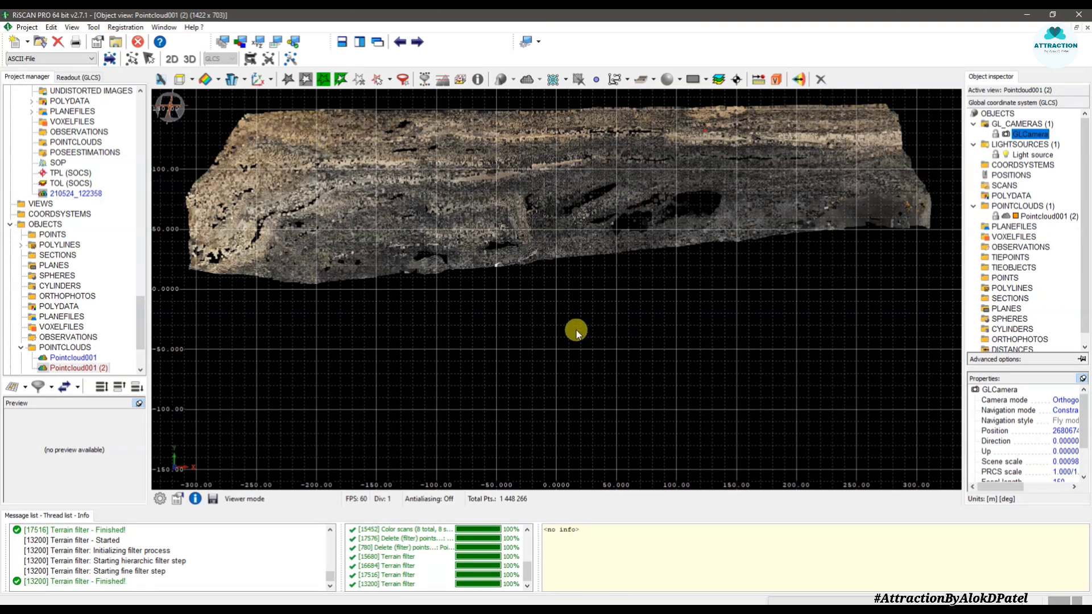
Create a vertical plane from two points crossing the middle of the bench cloud from its upper edge to below its lower edge.
click(705, 81)
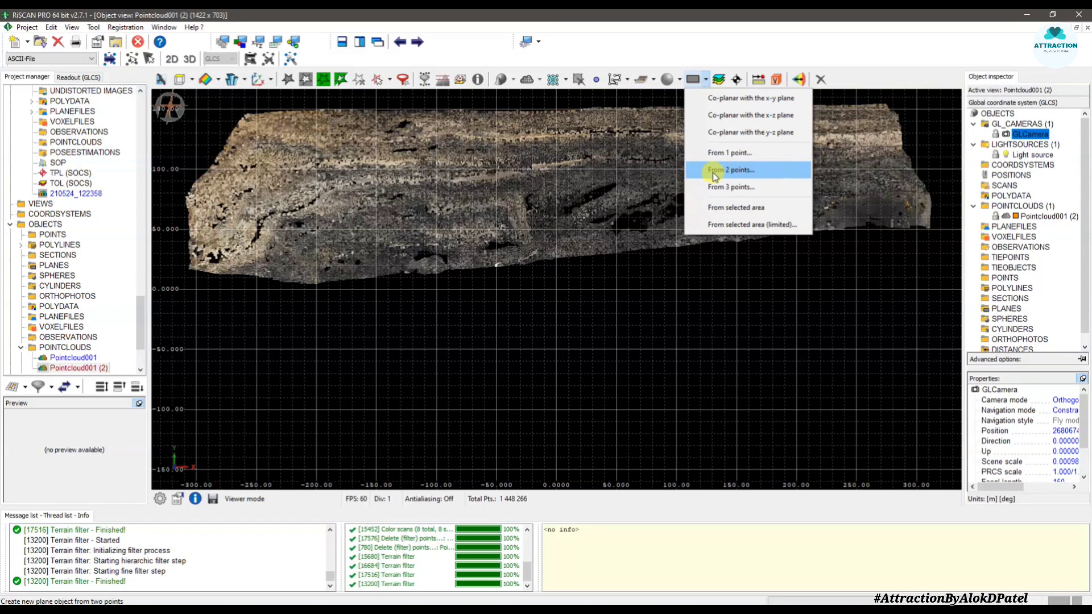
click(746, 174)
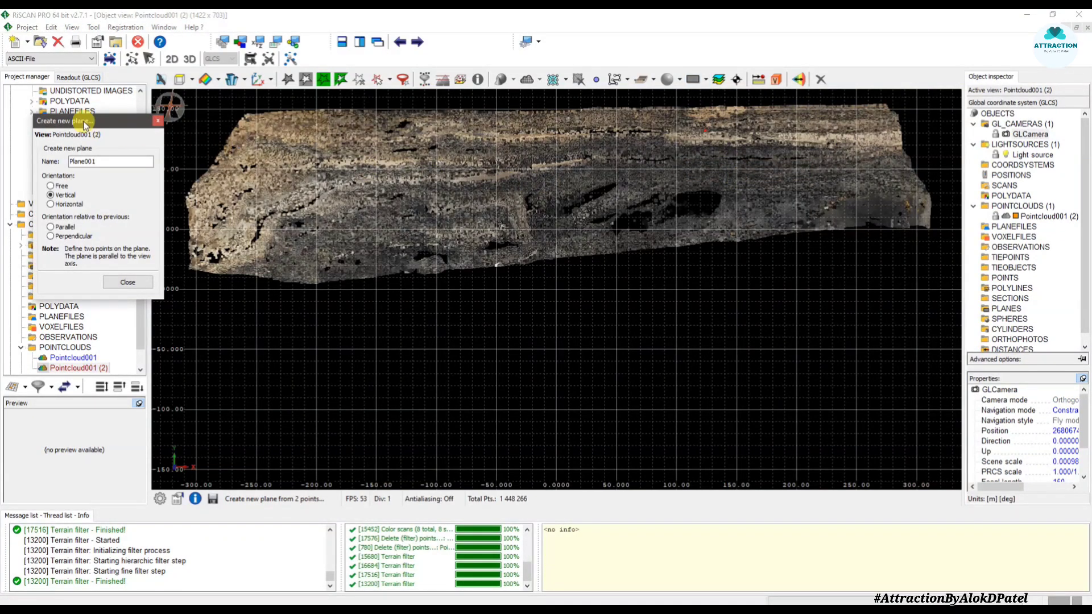
drag(91, 121, 330, 242)
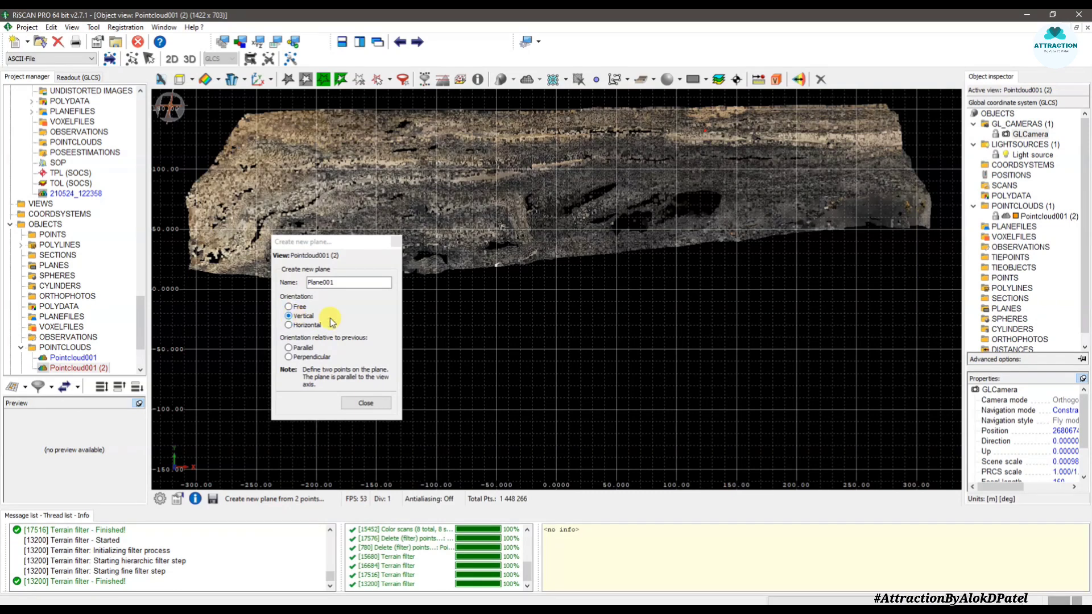
drag(330, 243, 185, 209)
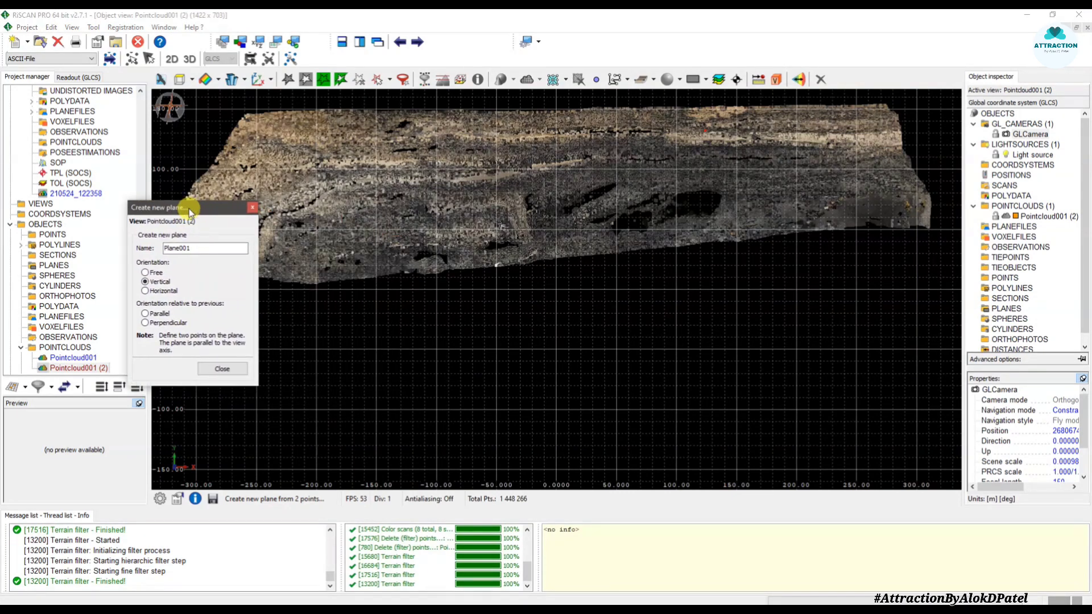
click(562, 102)
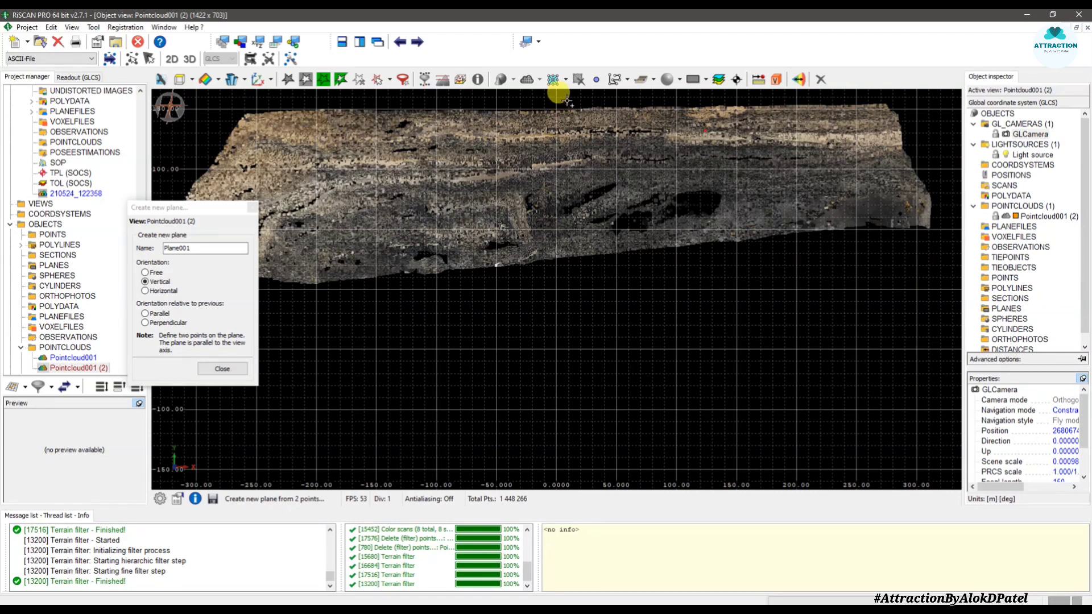
click(560, 310)
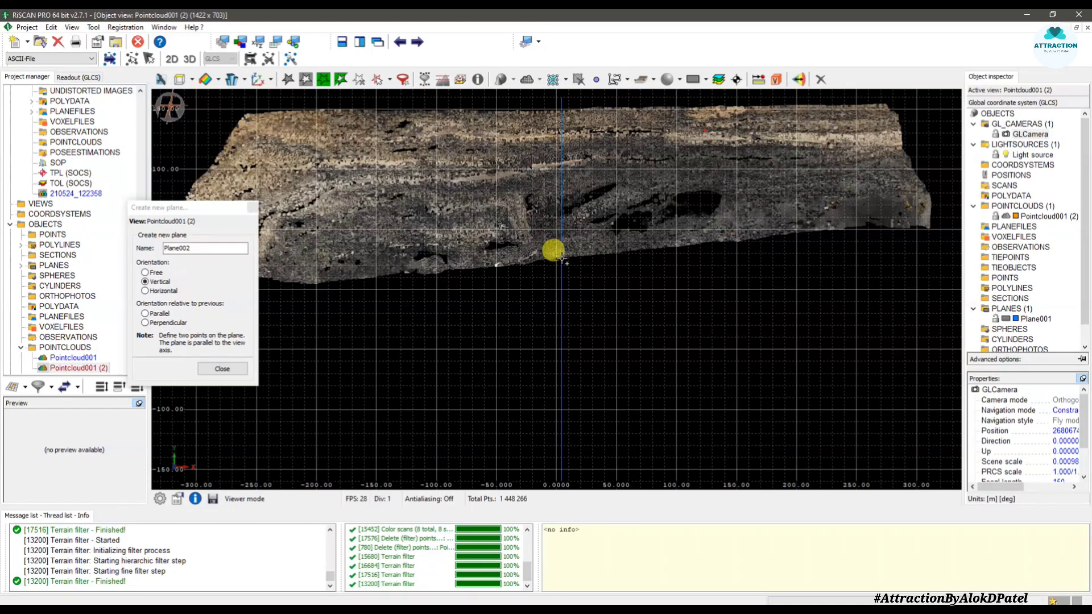
scroll(560, 253, down, 2)
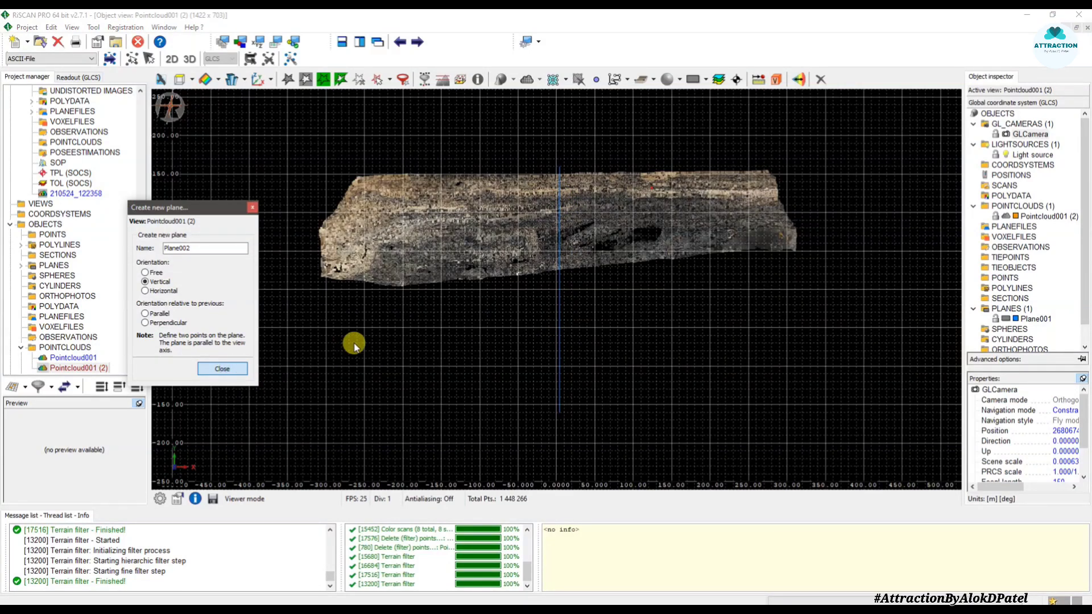
click(228, 368)
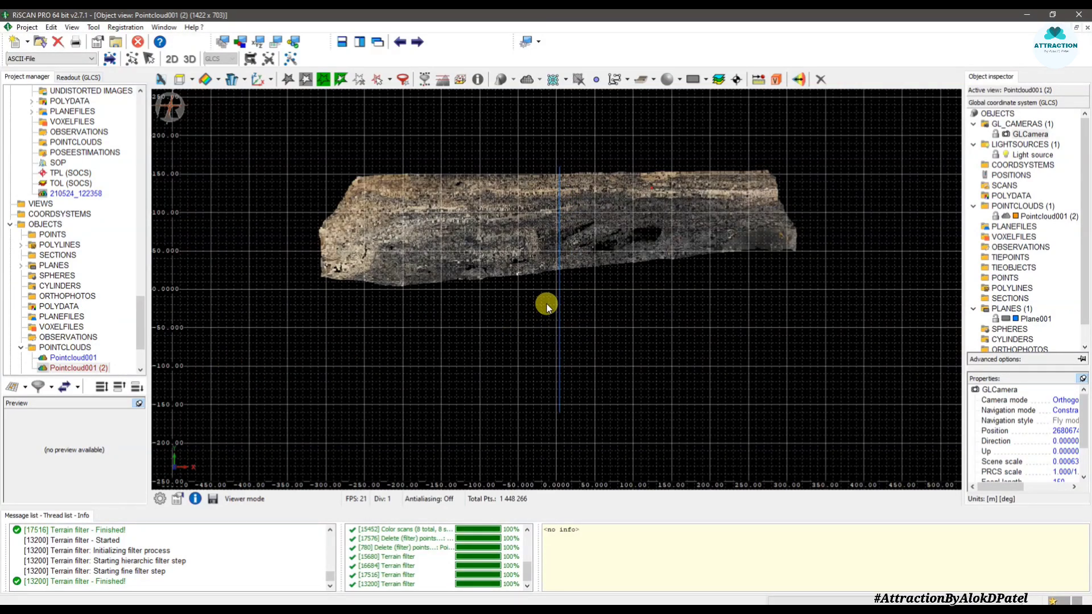
In perspective view, use plane selection to show only points within 10 m above and below the new plane, and hide the plane.
drag(547, 304, 524, 337)
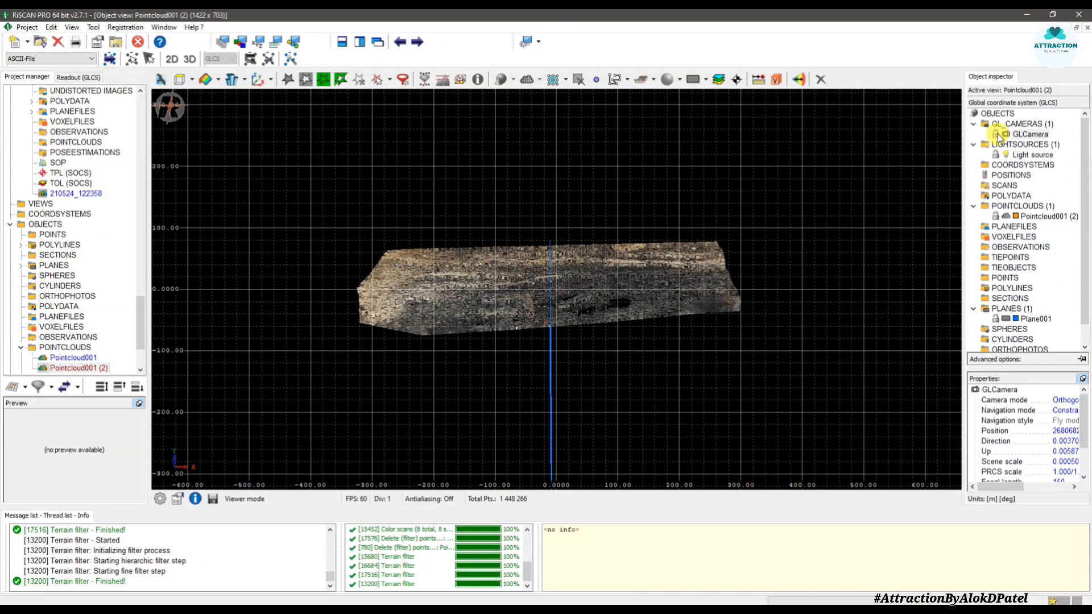
drag(612, 263, 507, 240)
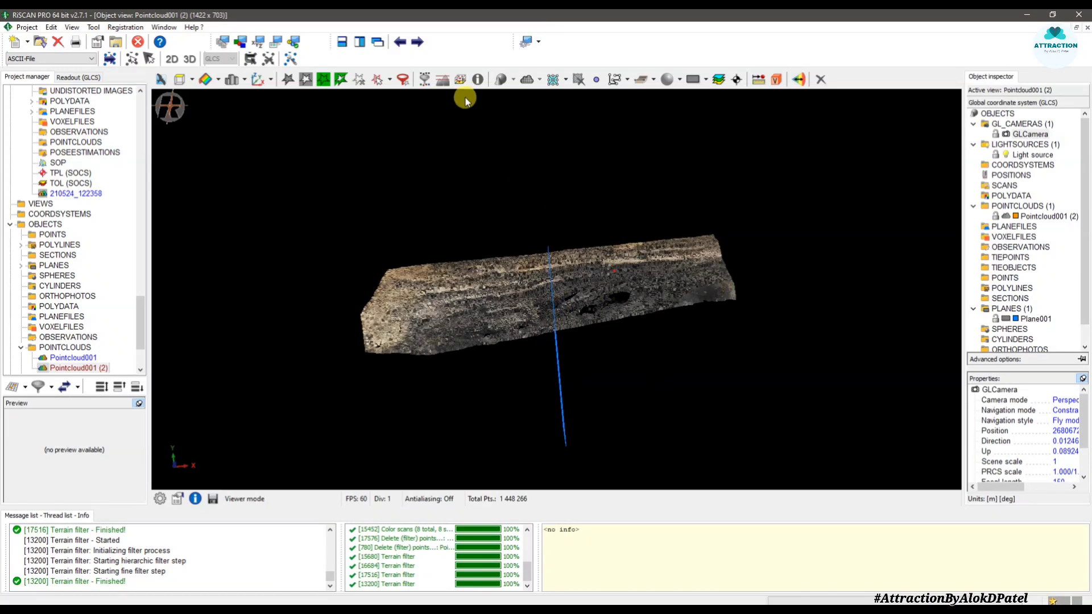
click(462, 82)
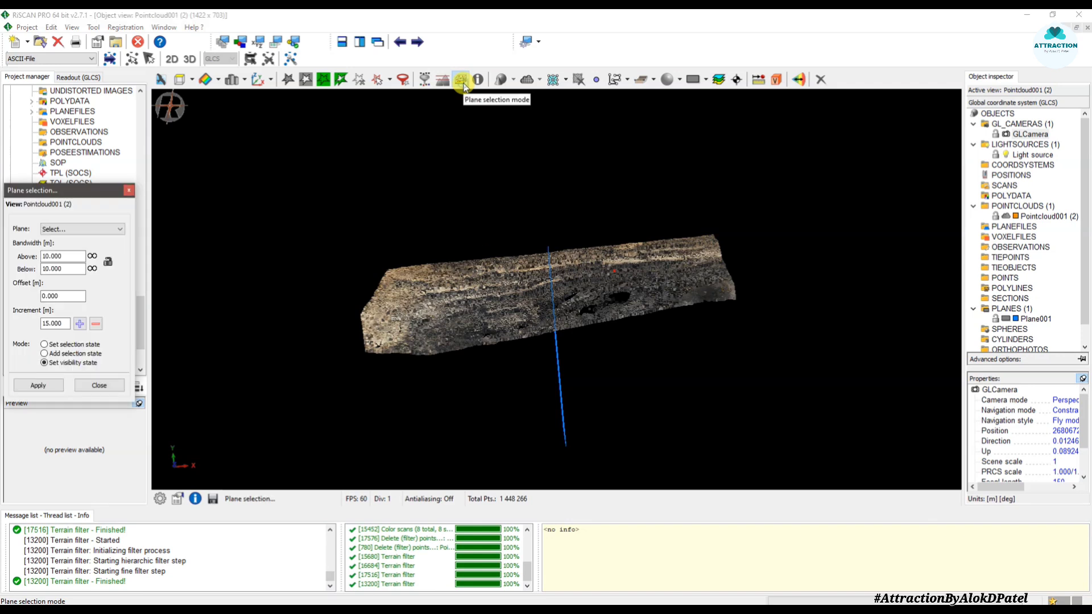
drag(56, 196, 179, 188)
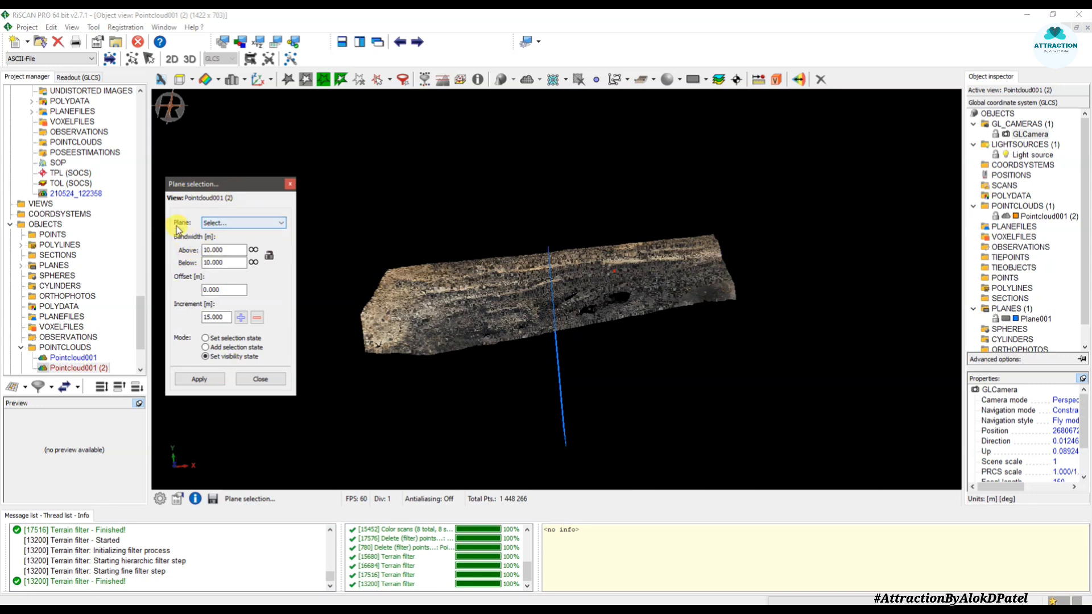
click(228, 225)
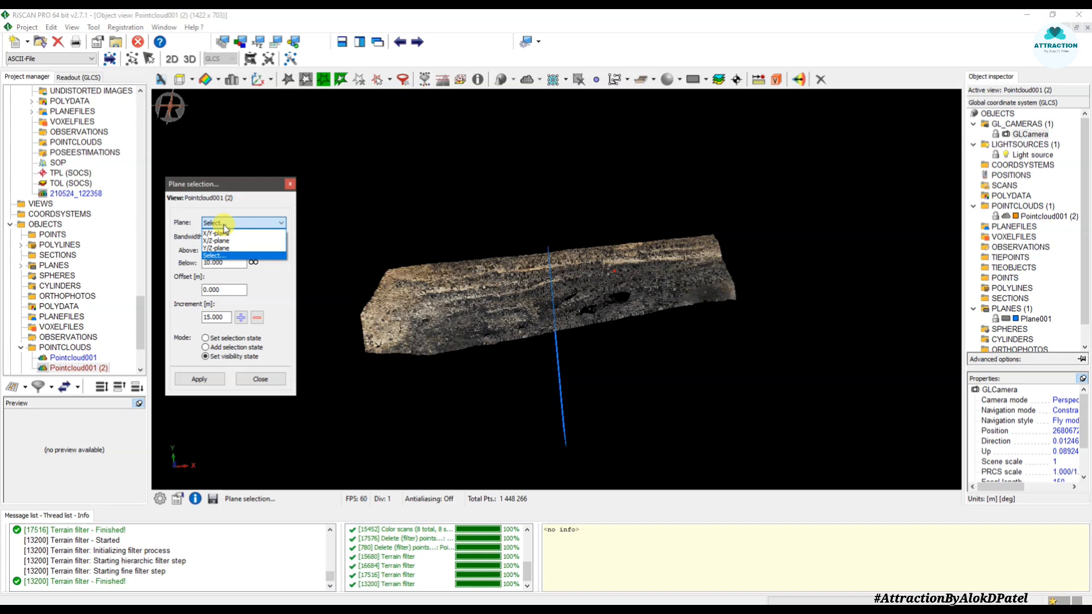
click(226, 225)
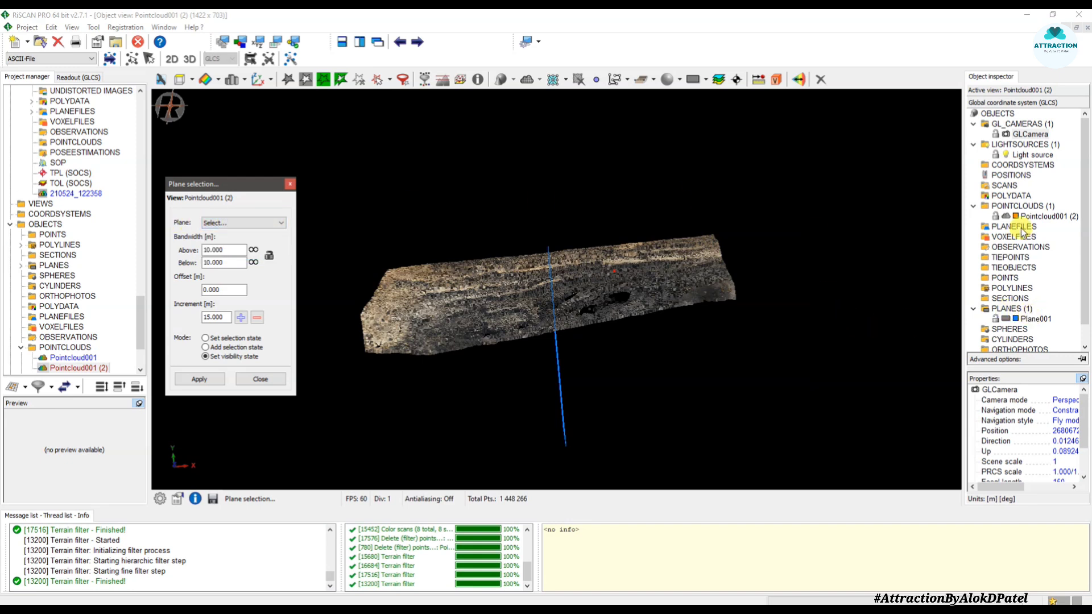
click(1033, 320)
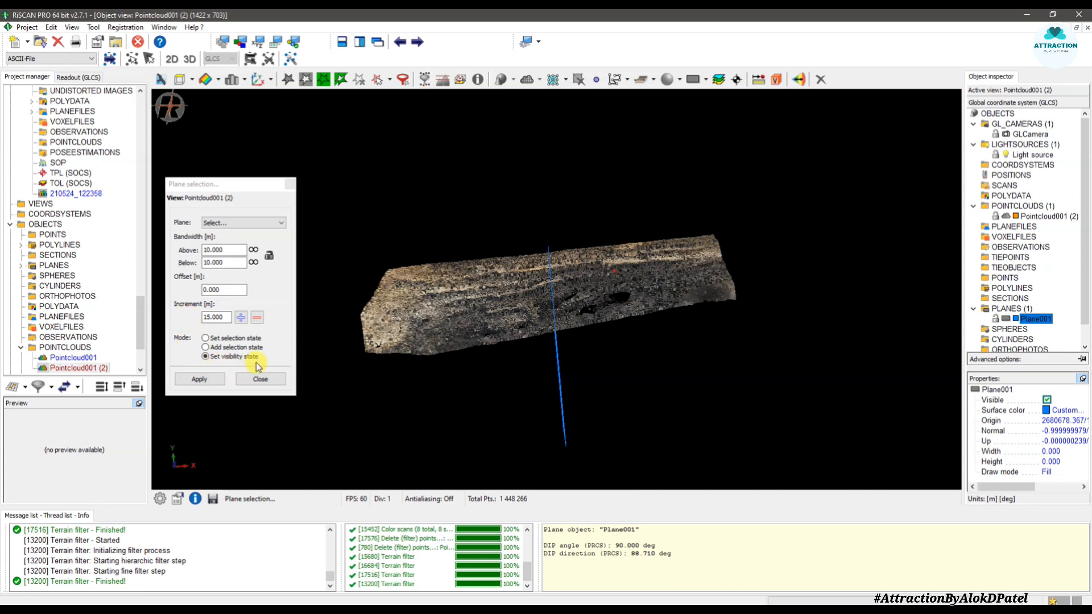
click(207, 380)
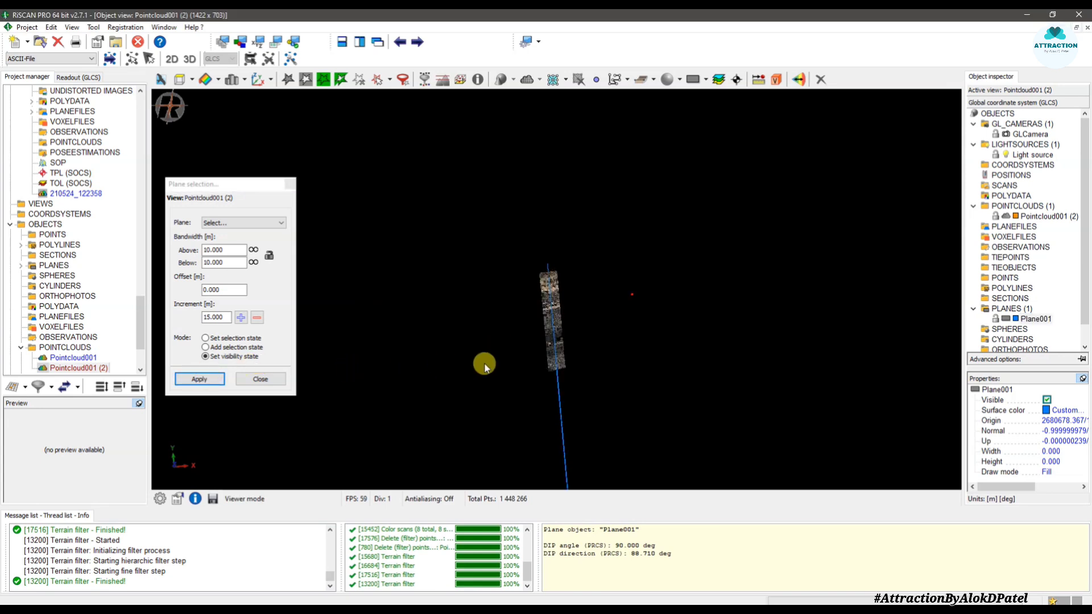
scroll(575, 316, up, 3)
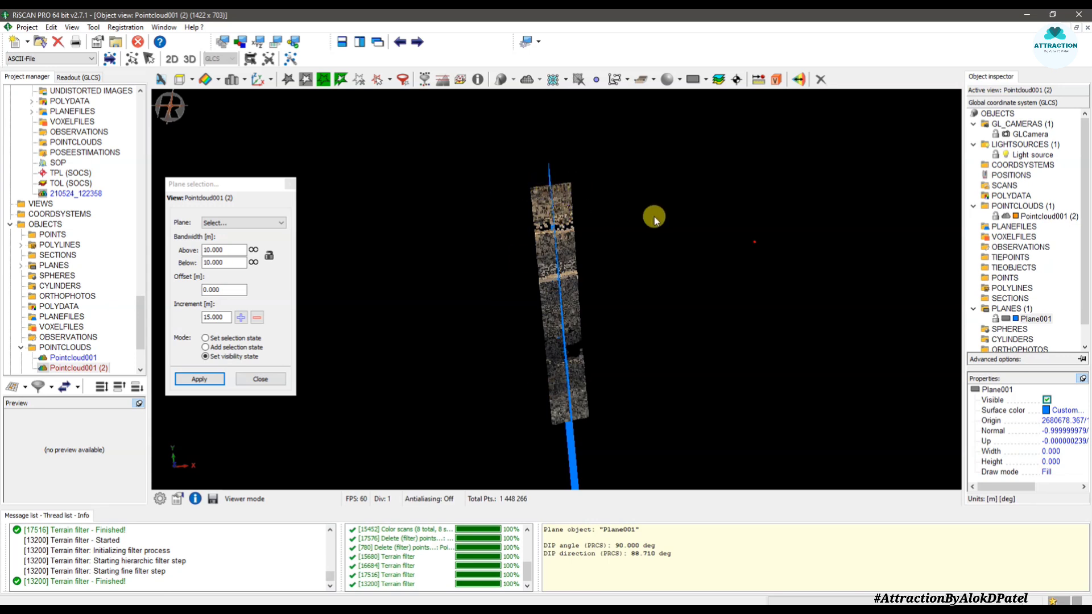
click(1007, 319)
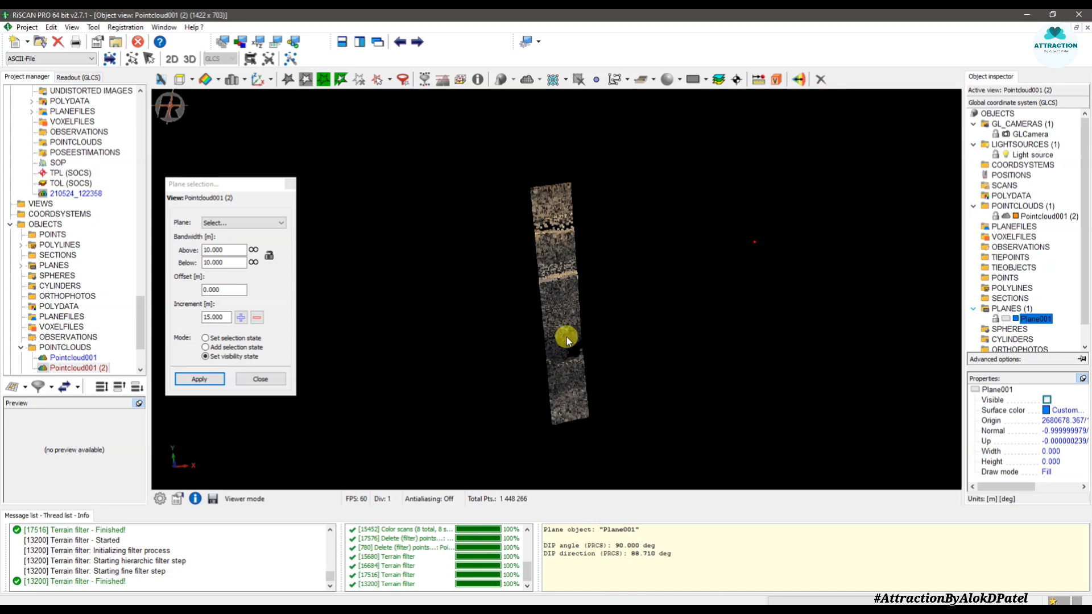
Examine the sliced bench profile from the side for stray points along the slopes and bench floors.
mouse_move(566, 337)
mouse_down()
mouse_move(534, 317)
mouse_move(580, 363)
mouse_move(624, 246)
mouse_move(663, 224)
mouse_up()
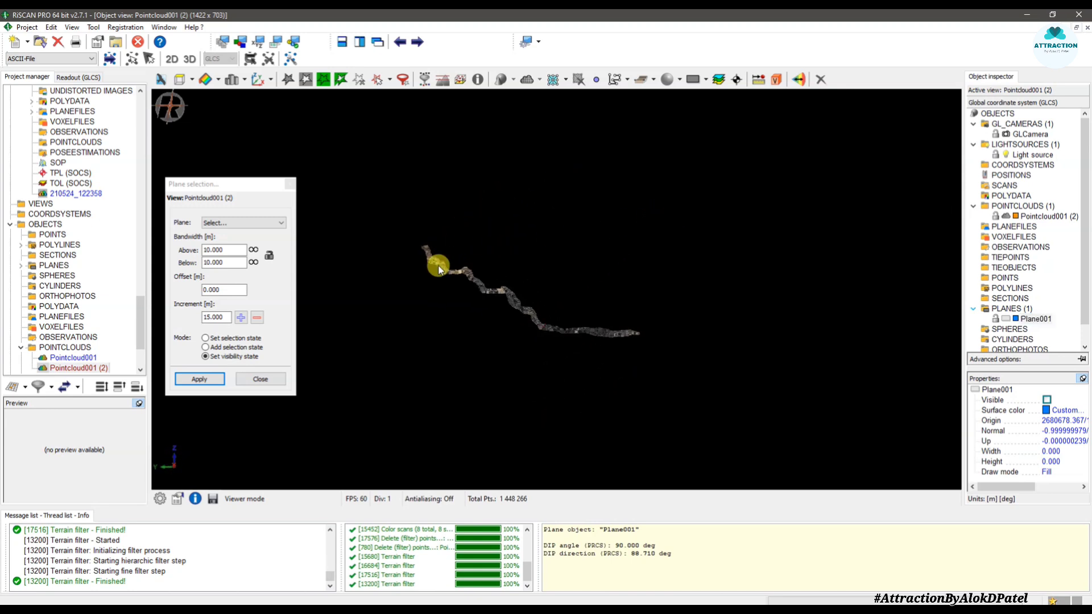
scroll(441, 267, up, 3)
drag(488, 282, 563, 292)
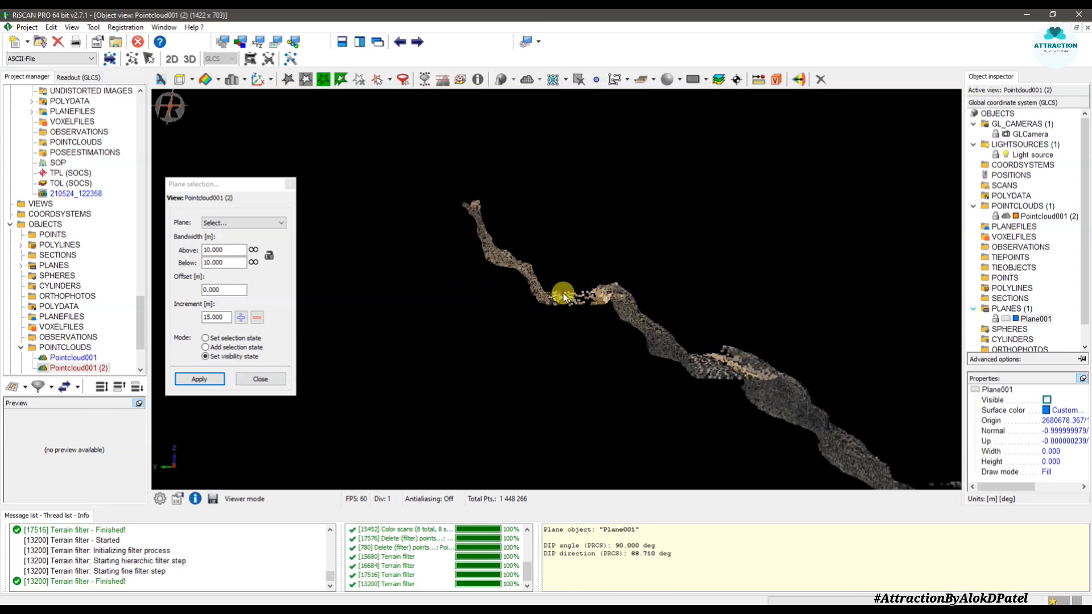
scroll(545, 287, up, 3)
scroll(502, 276, down, 5)
drag(503, 276, 623, 345)
scroll(594, 310, up, 3)
scroll(600, 297, down, 3)
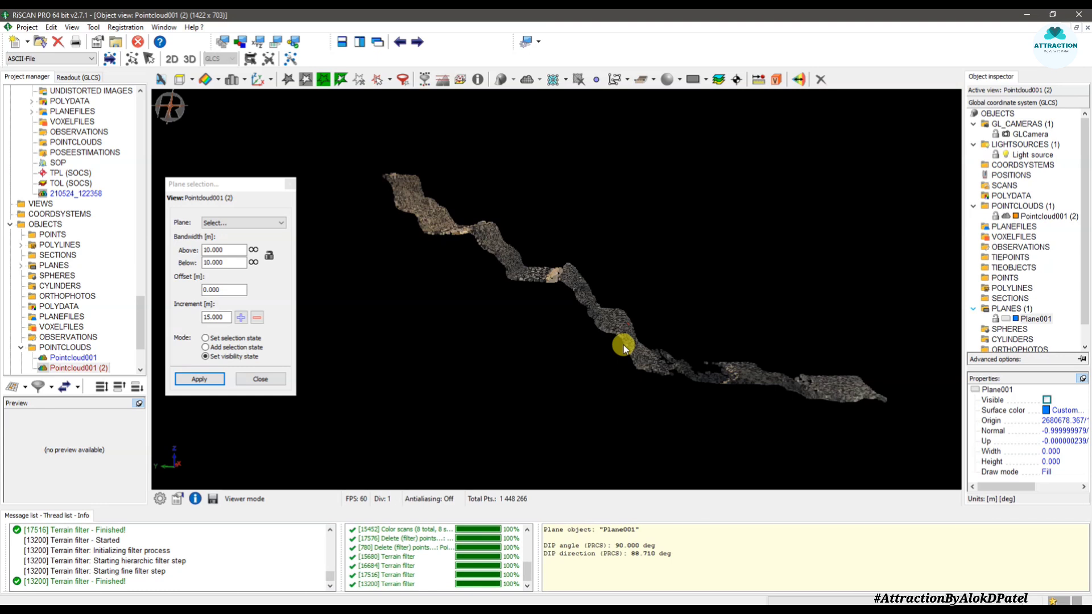
Move the visible slice by one 15 m increment and display the bench cloud in single orange colour around the lowest bench toe.
click(241, 319)
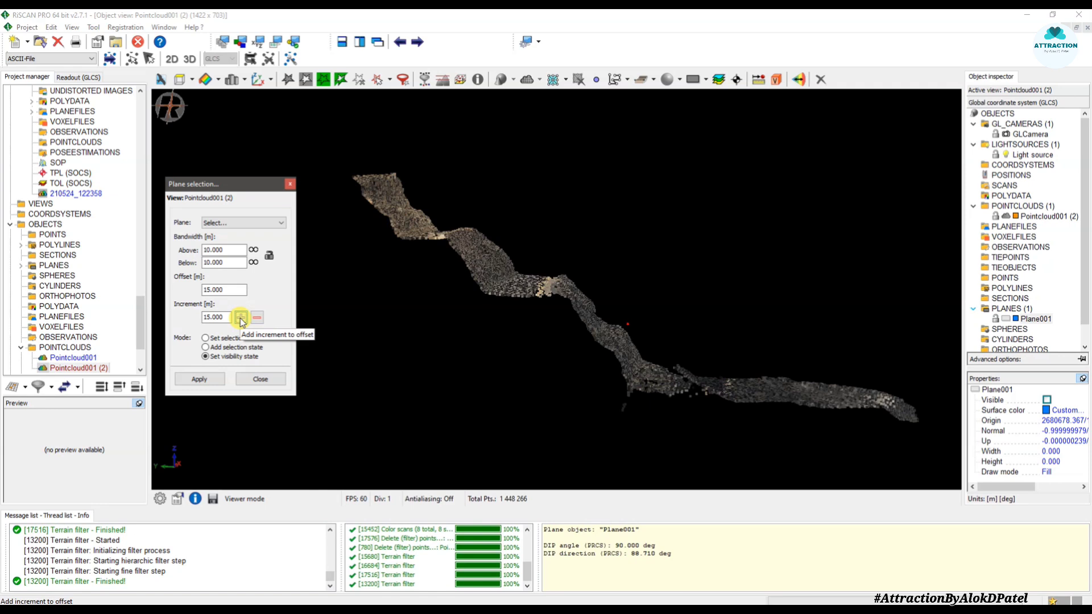
drag(449, 280, 589, 284)
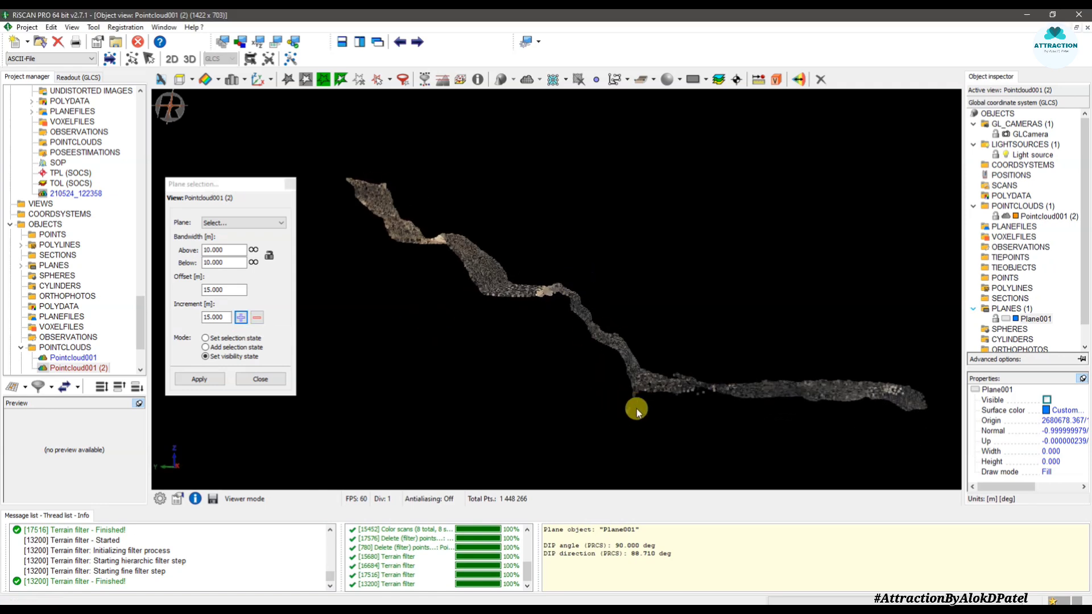
scroll(634, 414, up, 2)
drag(599, 367, 594, 364)
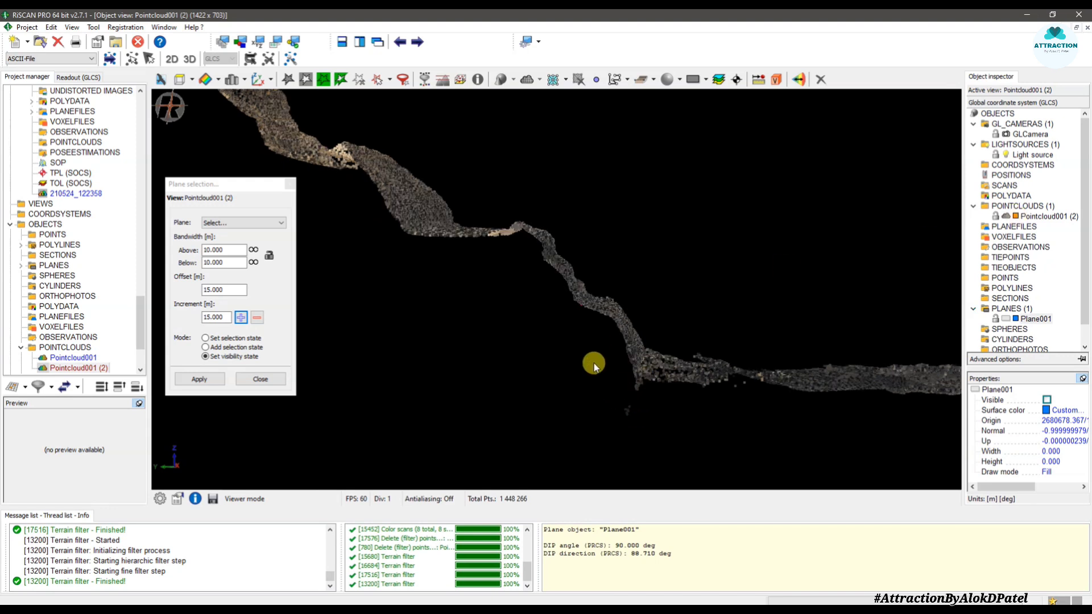
click(1018, 220)
drag(658, 249, 709, 391)
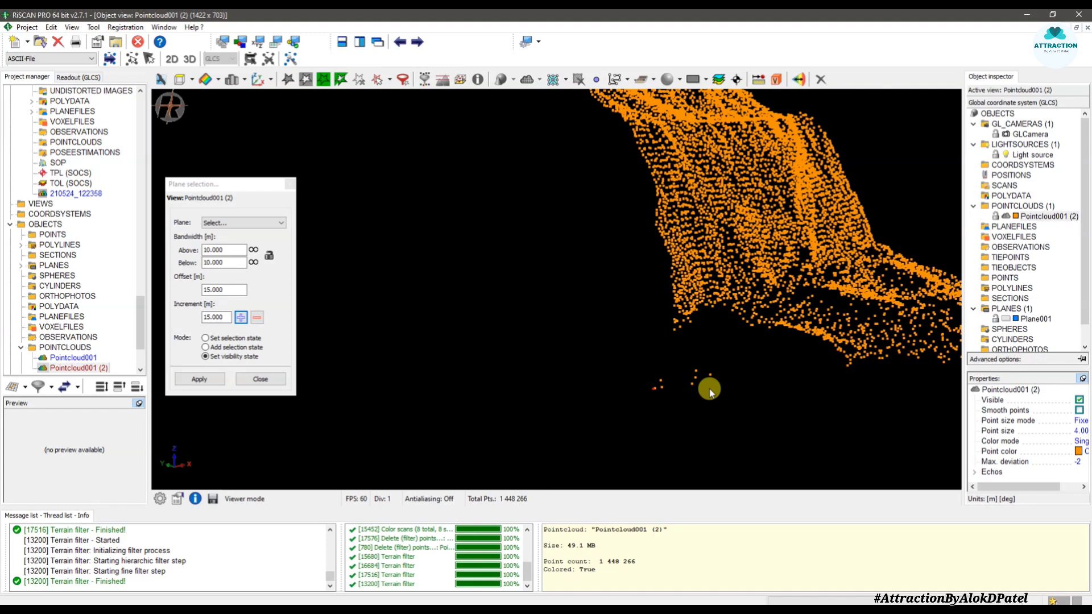
Outline the isolated points below the lowest bench toe with a polyline selection and delete them from the cloud.
key(s)
click(756, 394)
click(727, 351)
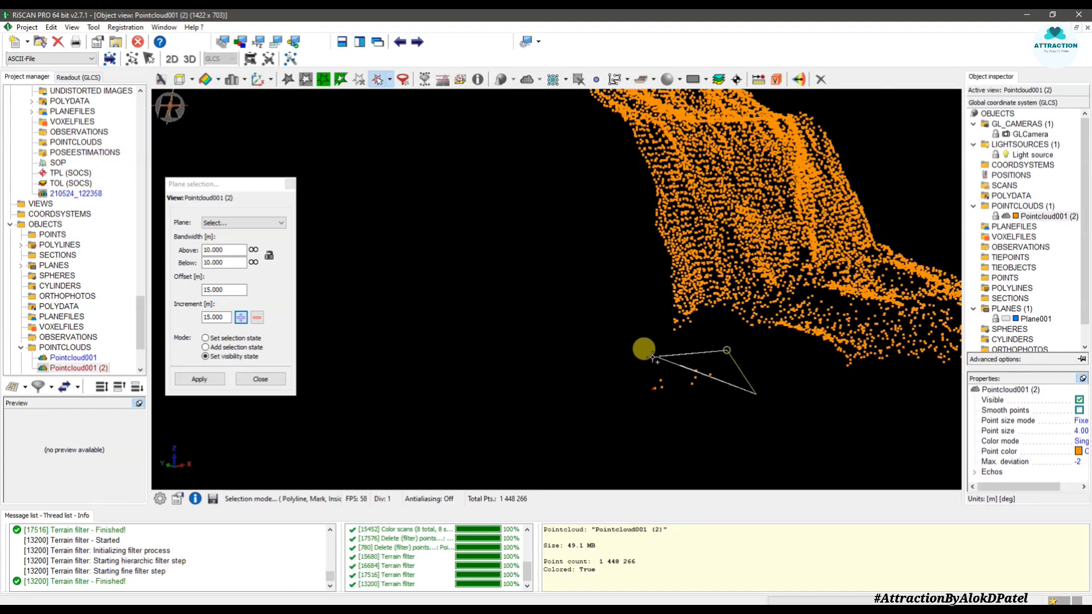
click(652, 357)
click(613, 421)
double_click(637, 437)
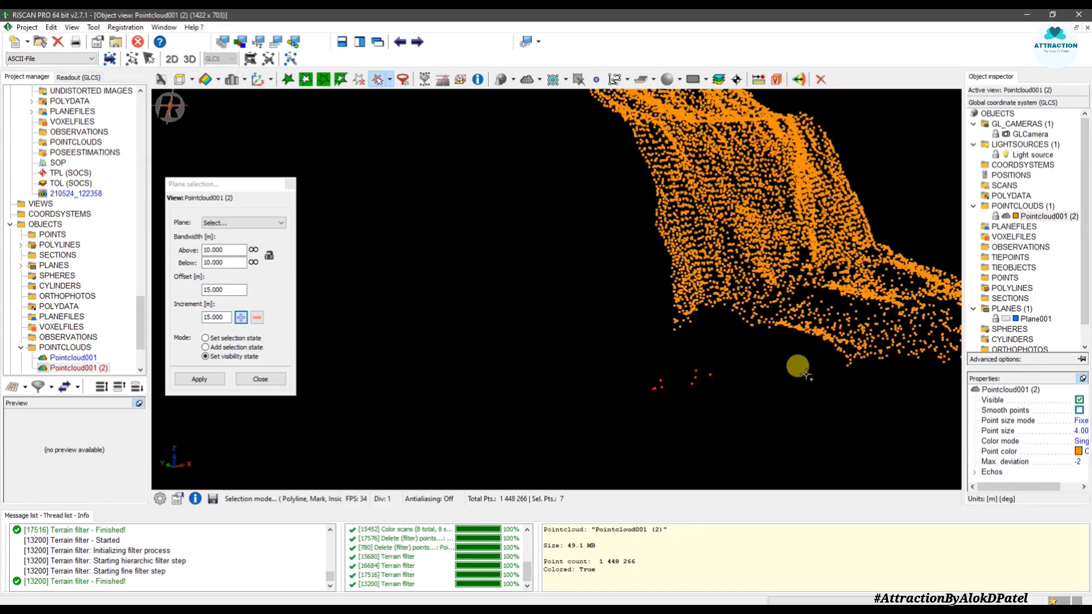
key(Delete)
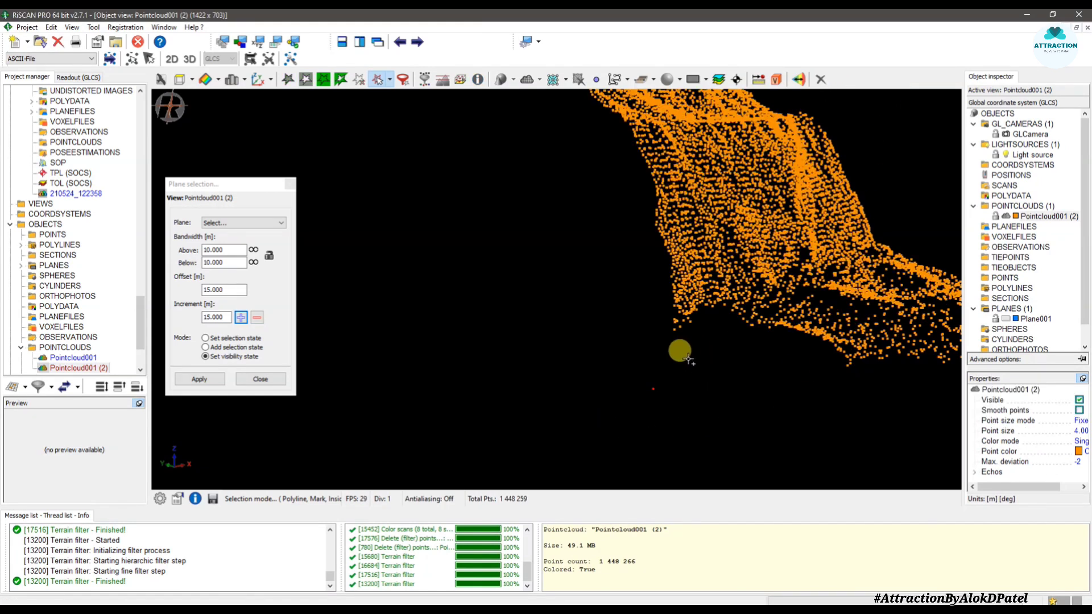
Outline the scattered points hanging below the steep slope's toe with a polyline selection and delete them from the cloud.
key(Escape)
scroll(637, 372, down, 3)
drag(796, 328, 853, 319)
scroll(660, 339, up, 4)
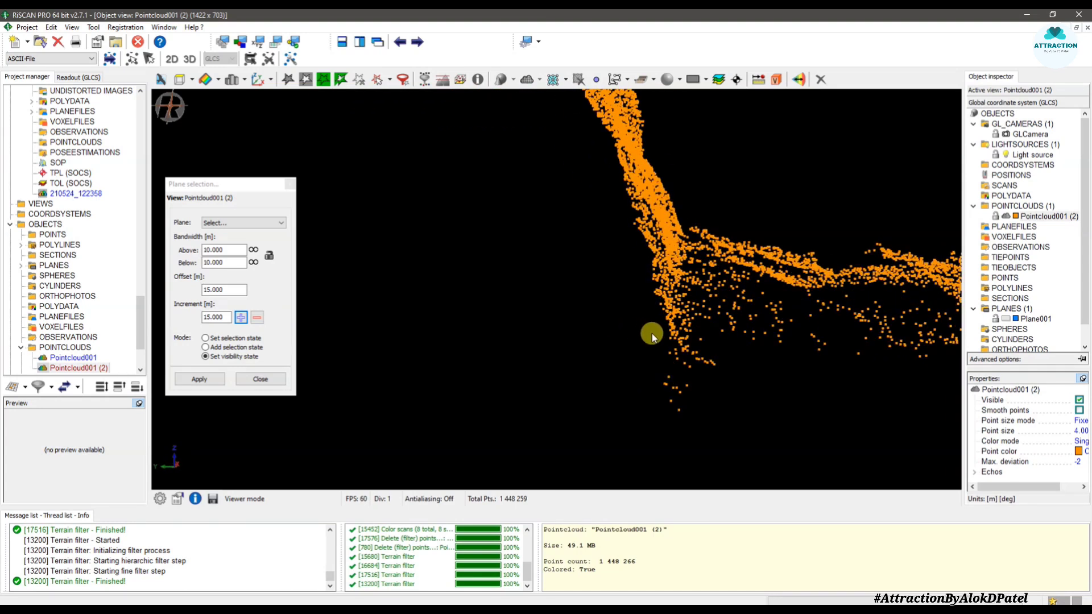
key(space)
click(710, 380)
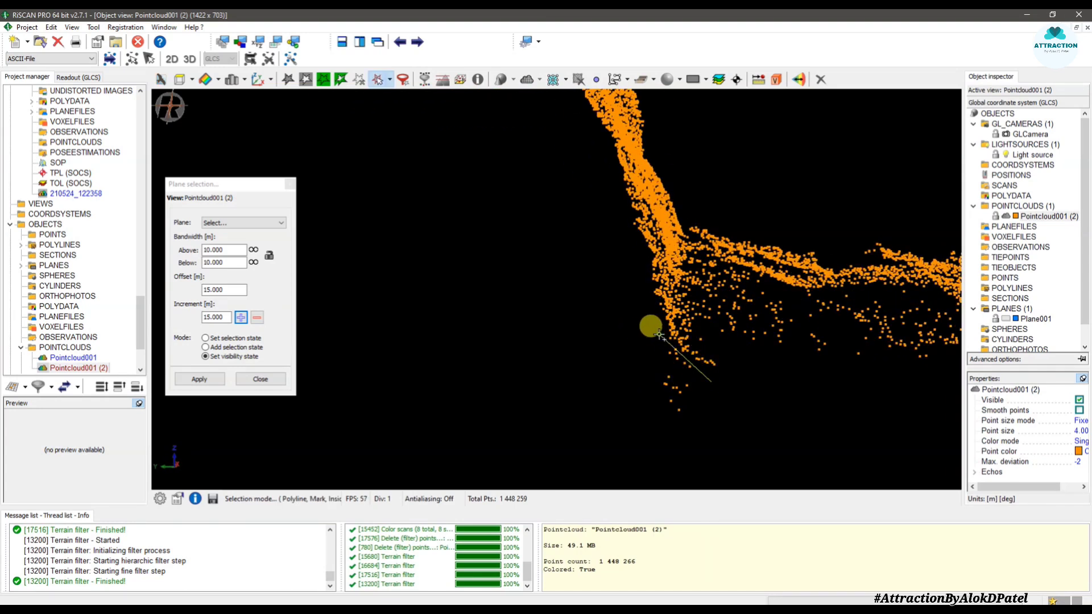
click(629, 342)
click(658, 419)
double_click(695, 403)
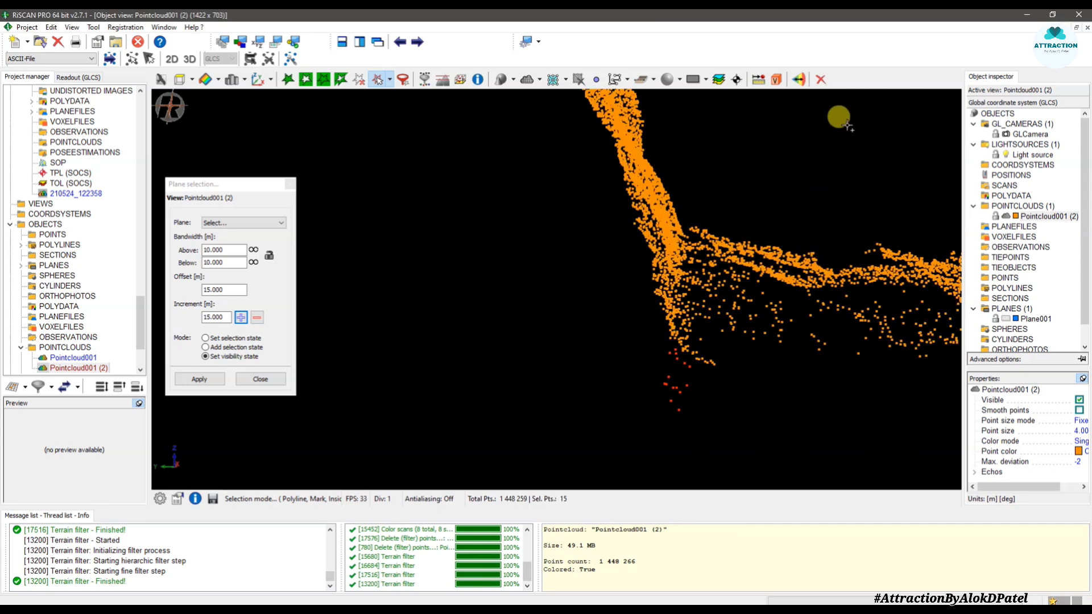
click(820, 79)
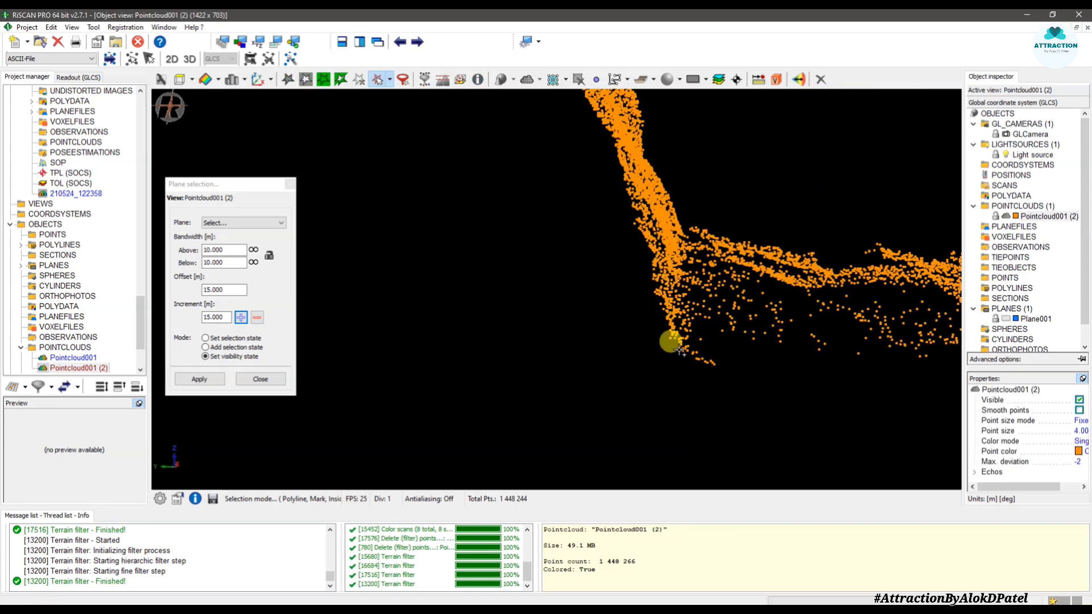
Check the sliced bench profile for stray points and advance the visible slice in 15 m increments to a 45 m offset.
drag(657, 319, 677, 254)
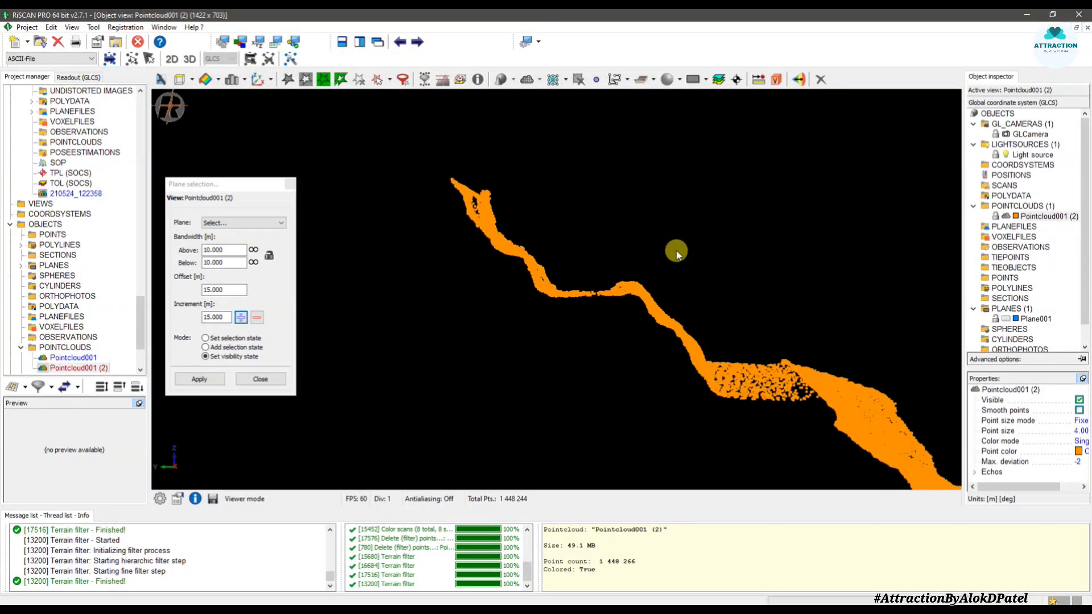
drag(556, 229, 597, 252)
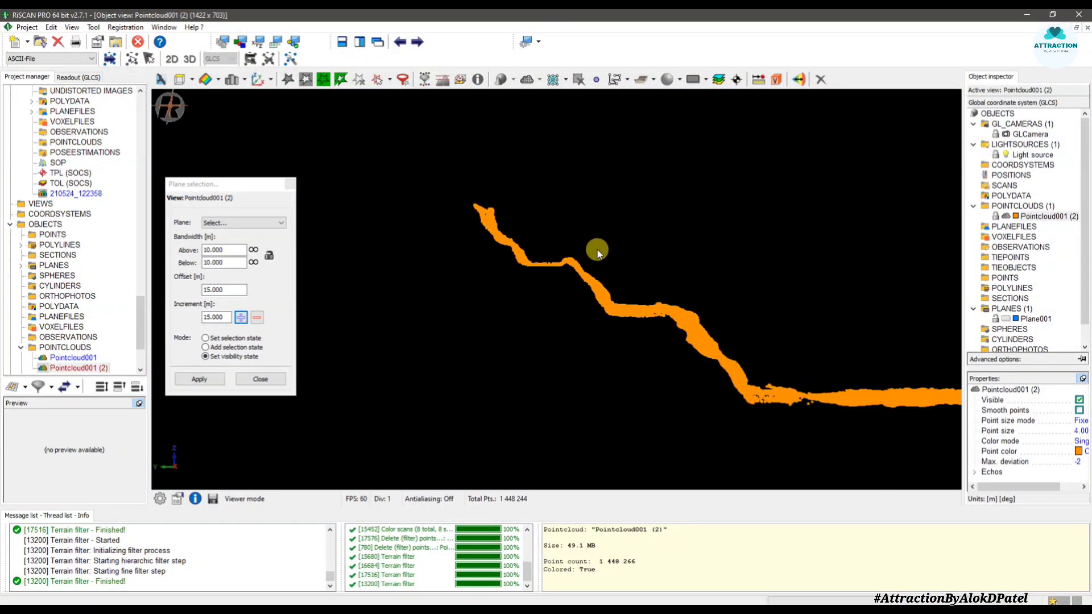
drag(663, 325, 658, 306)
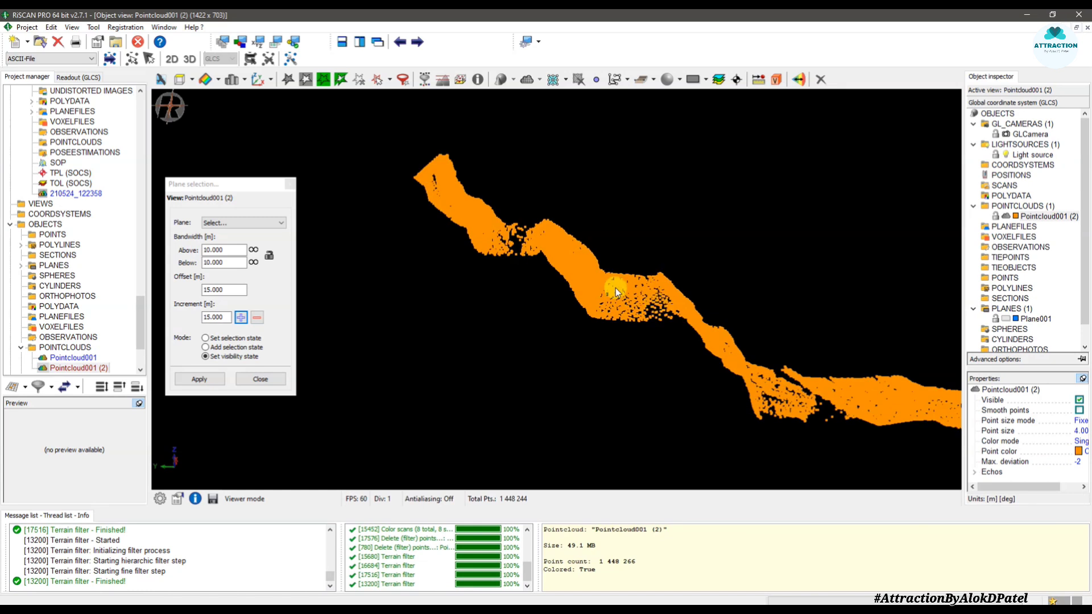
drag(572, 285, 624, 300)
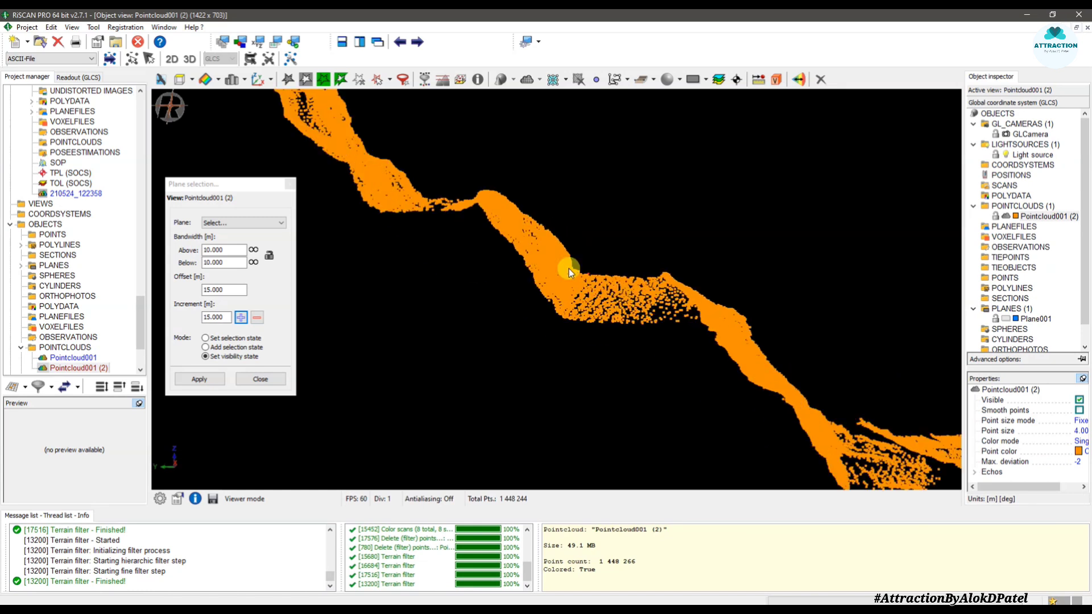
drag(569, 269, 671, 273)
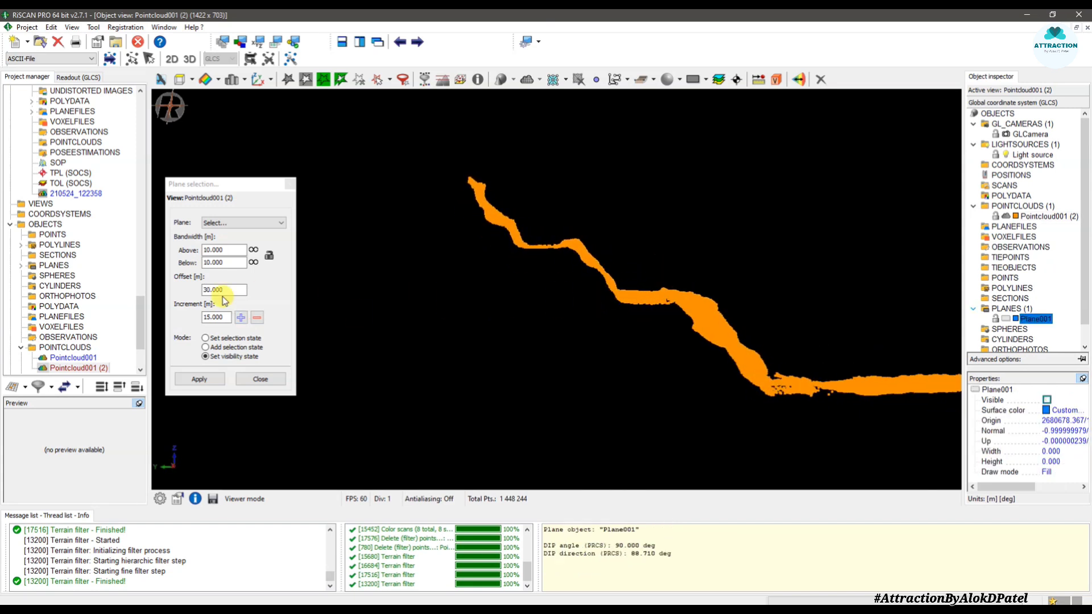
click(241, 317)
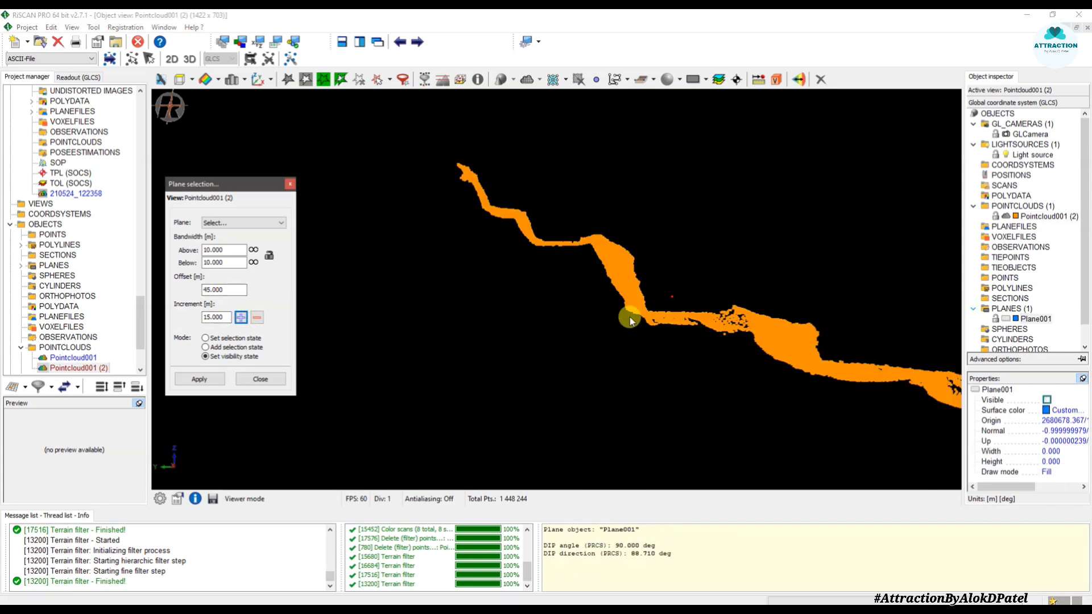
Outline the stray points floating just off the bench crest's outer slope with a polyline selection and delete them.
drag(630, 320, 755, 360)
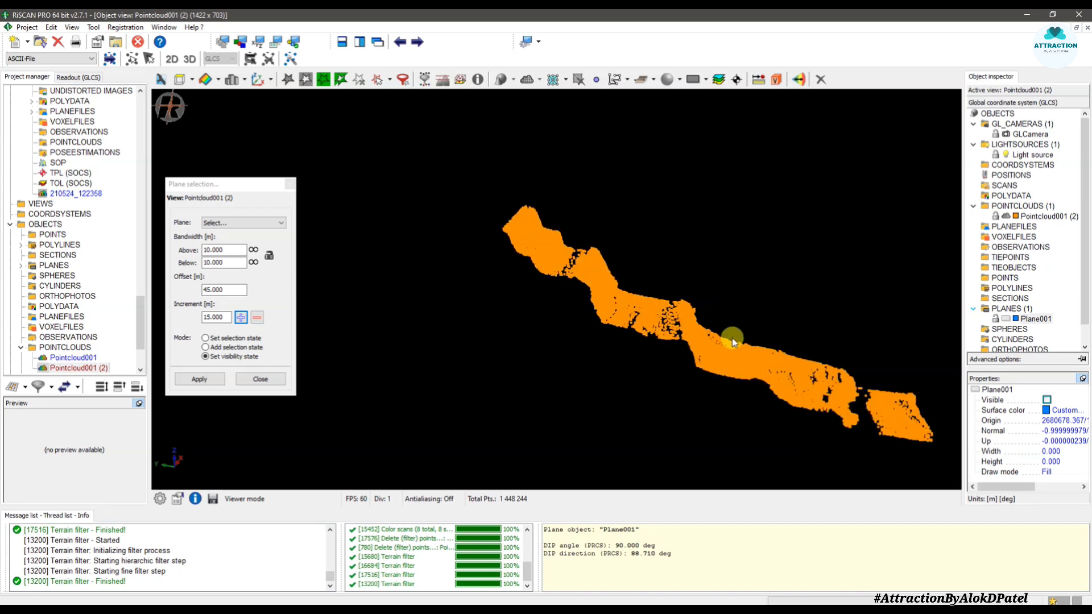
scroll(707, 312, up, 5)
mouse_move(672, 293)
mouse_down()
mouse_move(603, 282)
mouse_move(680, 307)
mouse_move(678, 294)
mouse_up()
scroll(602, 265, down, 4)
scroll(607, 267, up, 5)
key(space)
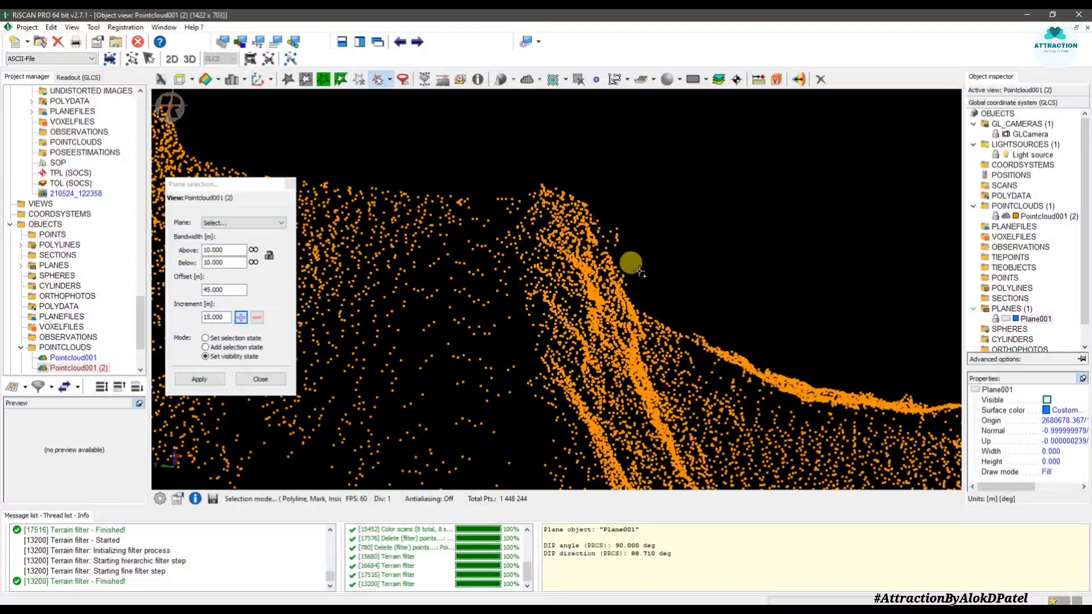
click(630, 269)
click(594, 219)
click(618, 181)
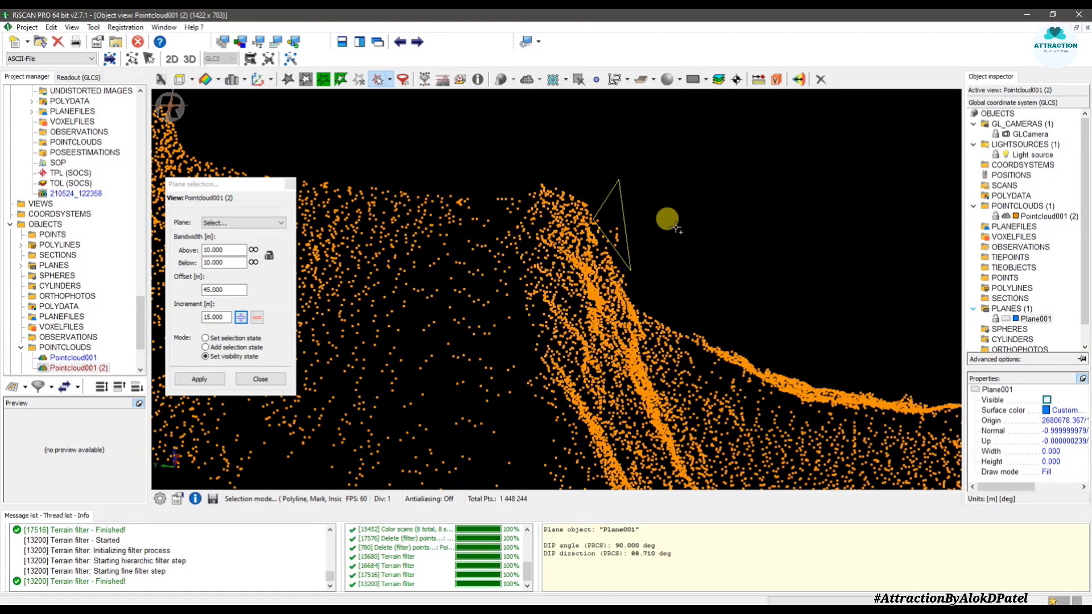
double_click(676, 227)
click(823, 79)
key(space)
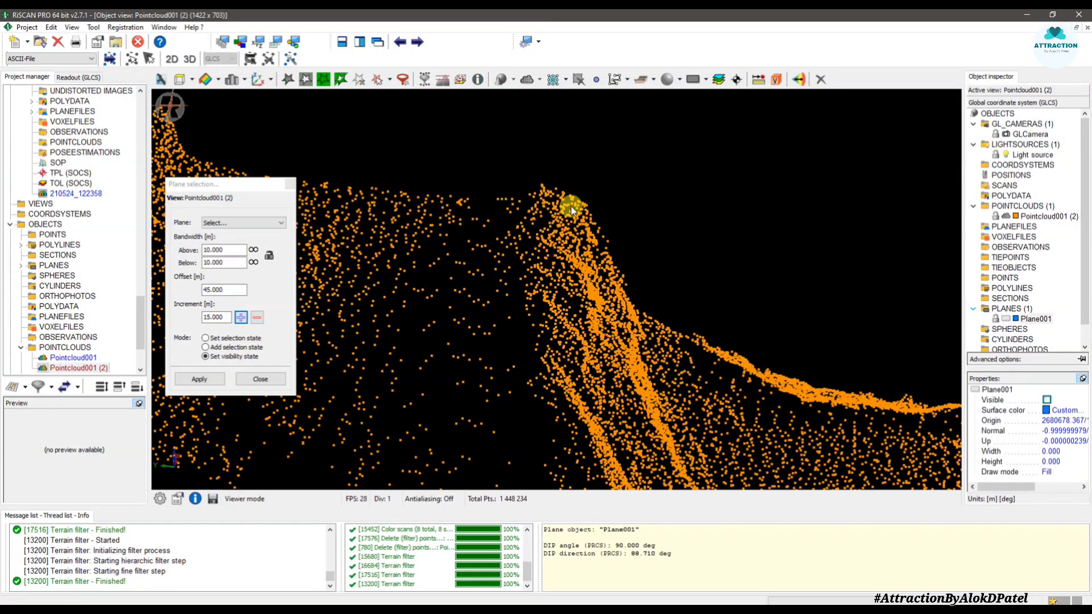
Outline the isolated points beneath the slope toe beside the gap in the slice and delete them.
scroll(575, 208, down, 5)
drag(667, 268, 667, 199)
scroll(744, 306, up, 5)
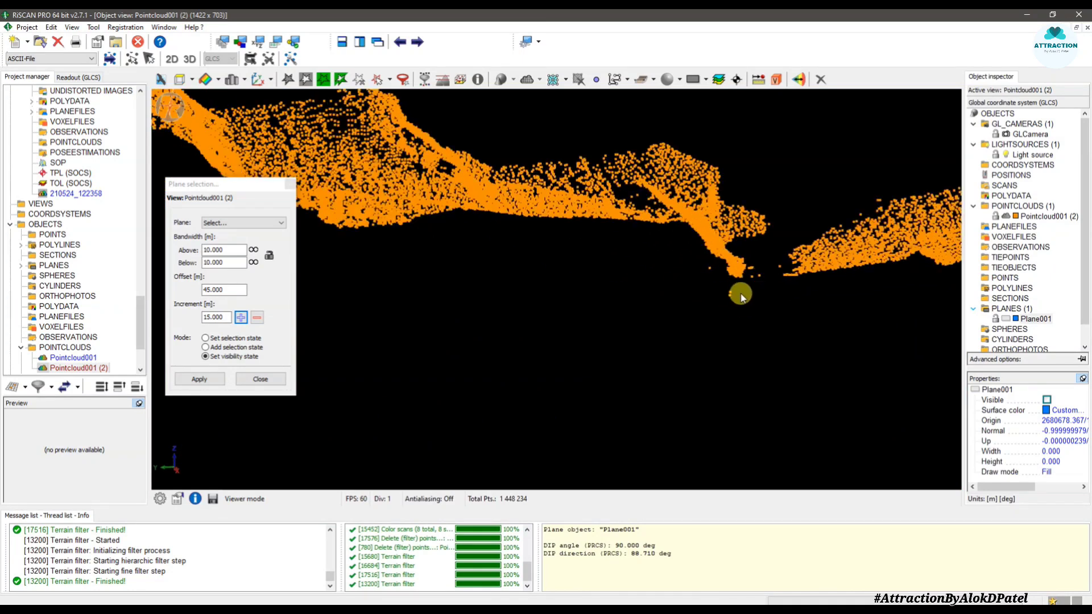
key(space)
click(755, 291)
click(703, 252)
click(677, 297)
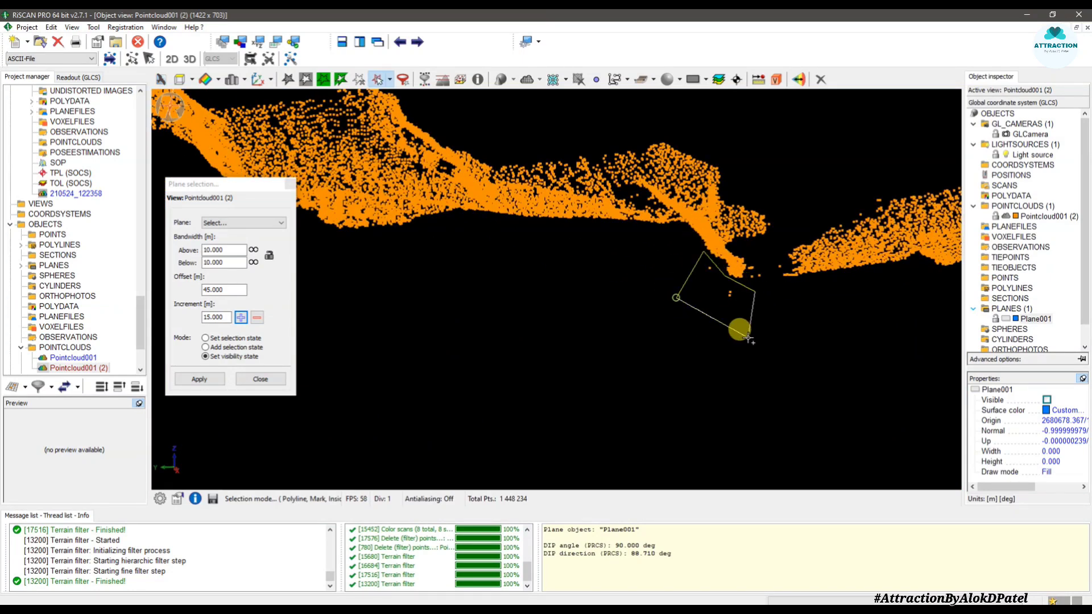
double_click(748, 337)
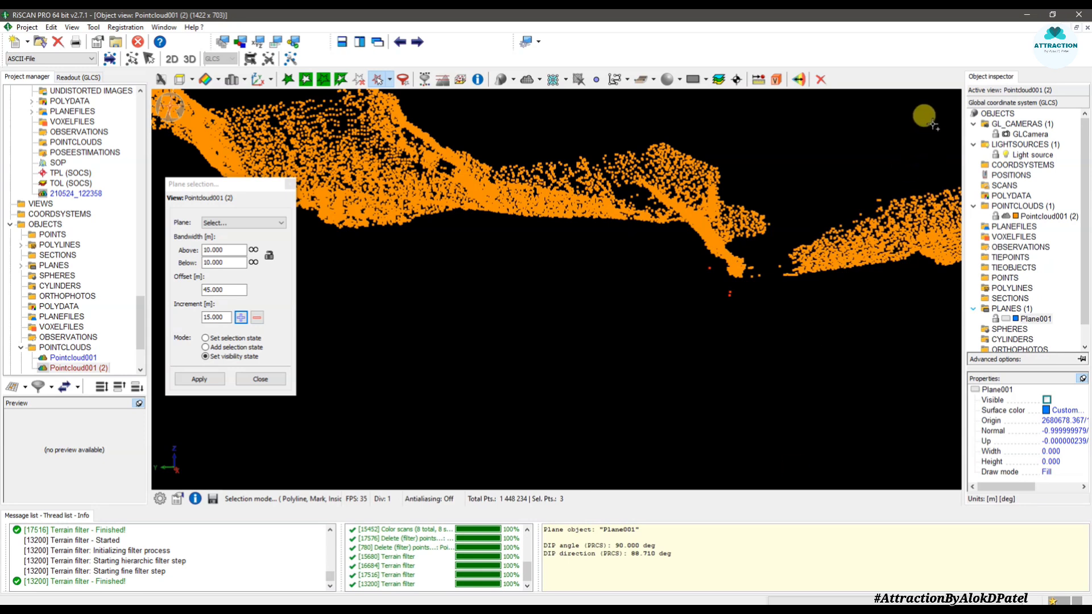
click(821, 80)
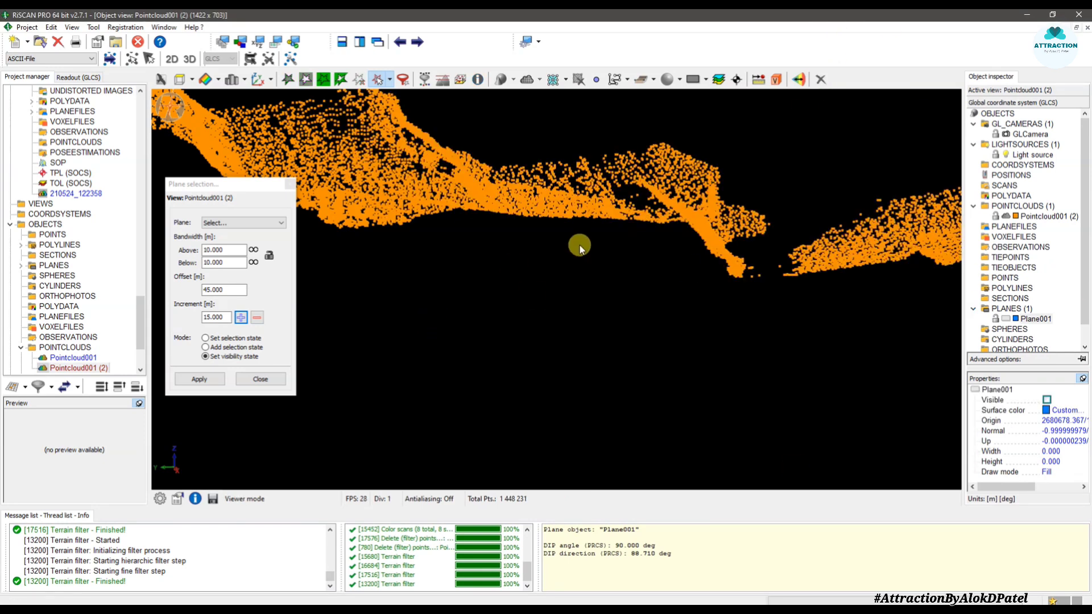
Advance the visible slice in 15 m increments to a 90 m offset, checking the bench profile in between.
drag(580, 244, 580, 298)
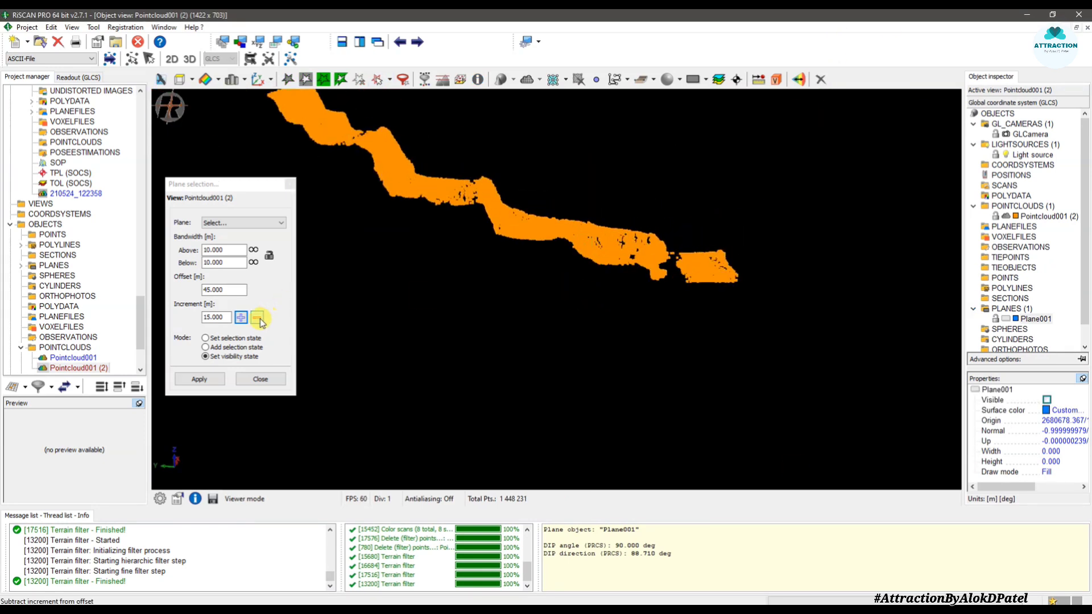
click(241, 318)
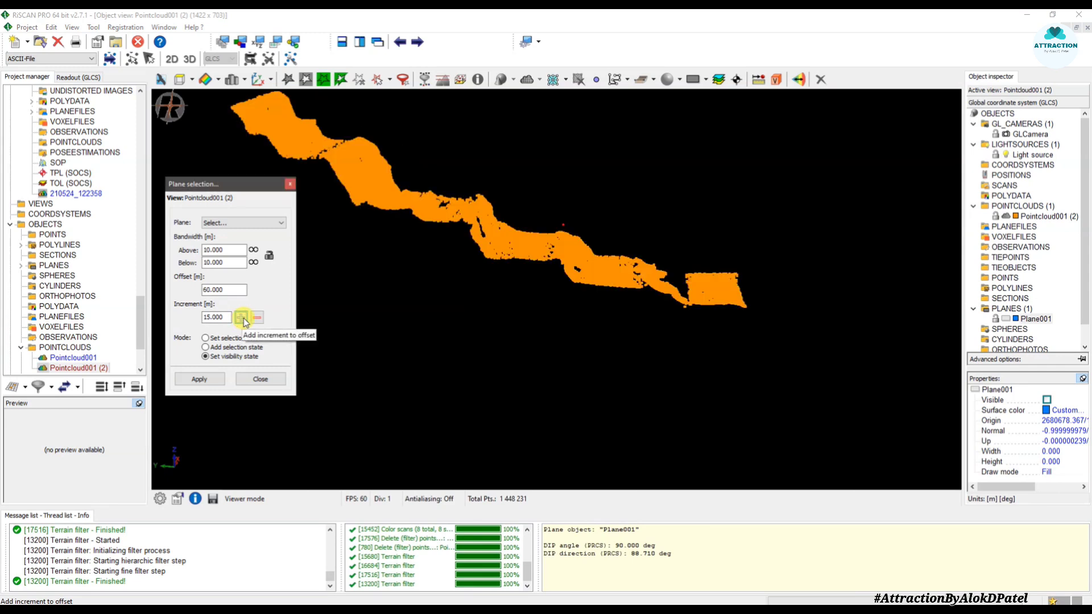
click(241, 317)
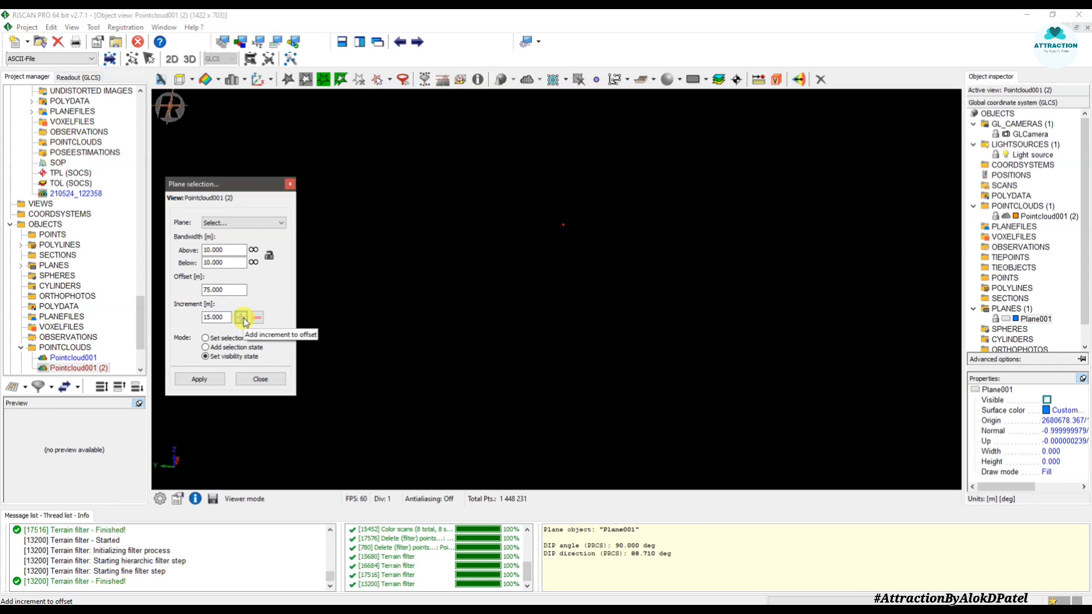
drag(427, 274, 627, 267)
drag(929, 359, 875, 313)
click(241, 318)
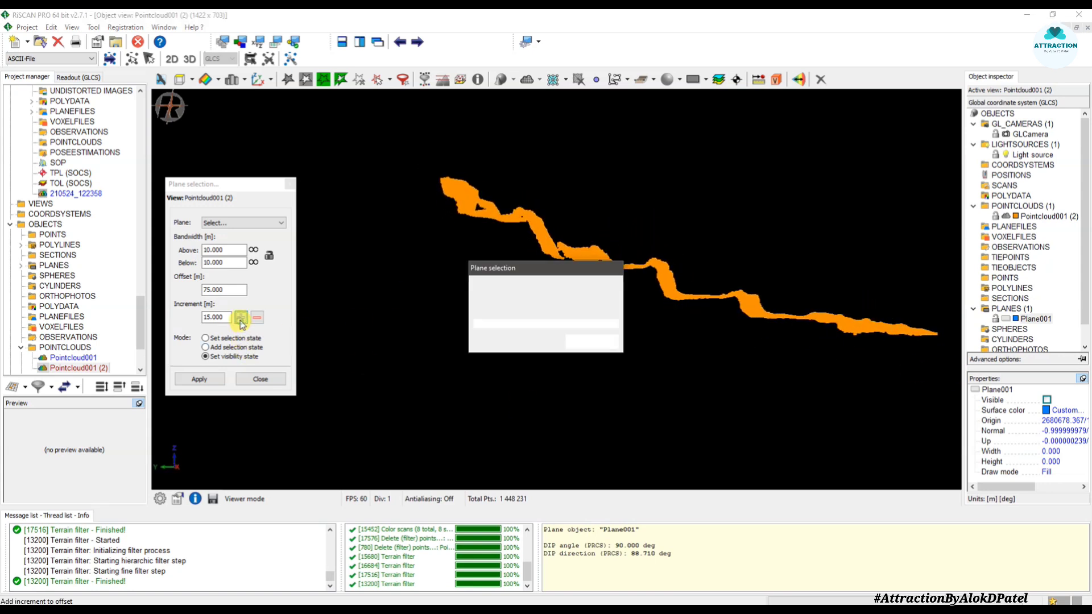
Outline the single stray point below the bench toe in the 90 m slice with a polyline selection and delete it.
drag(592, 303, 680, 314)
key(space)
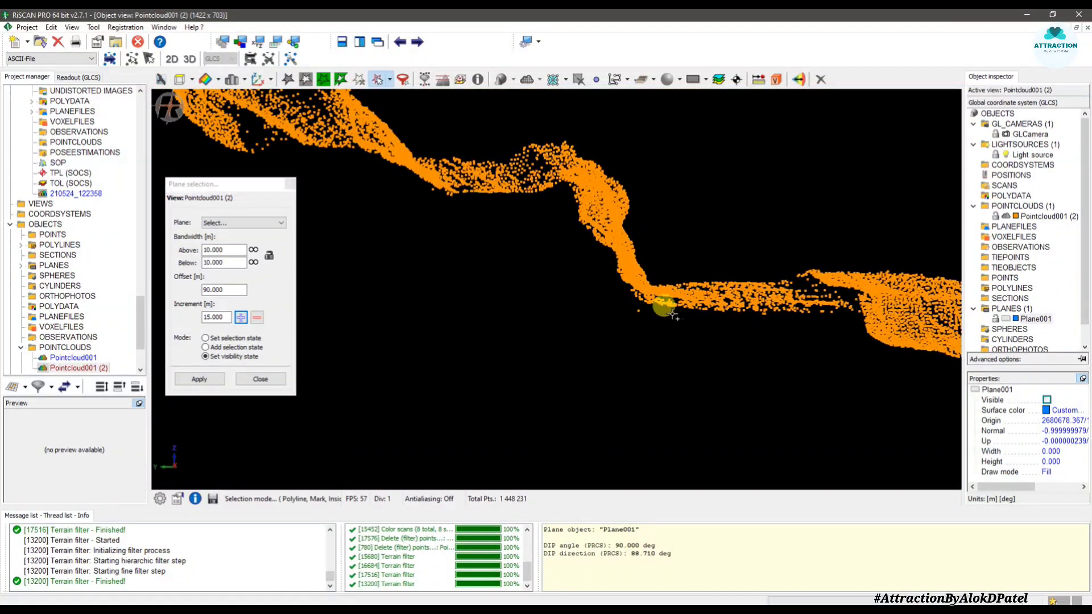
click(674, 314)
click(629, 303)
click(627, 311)
right_click(643, 339)
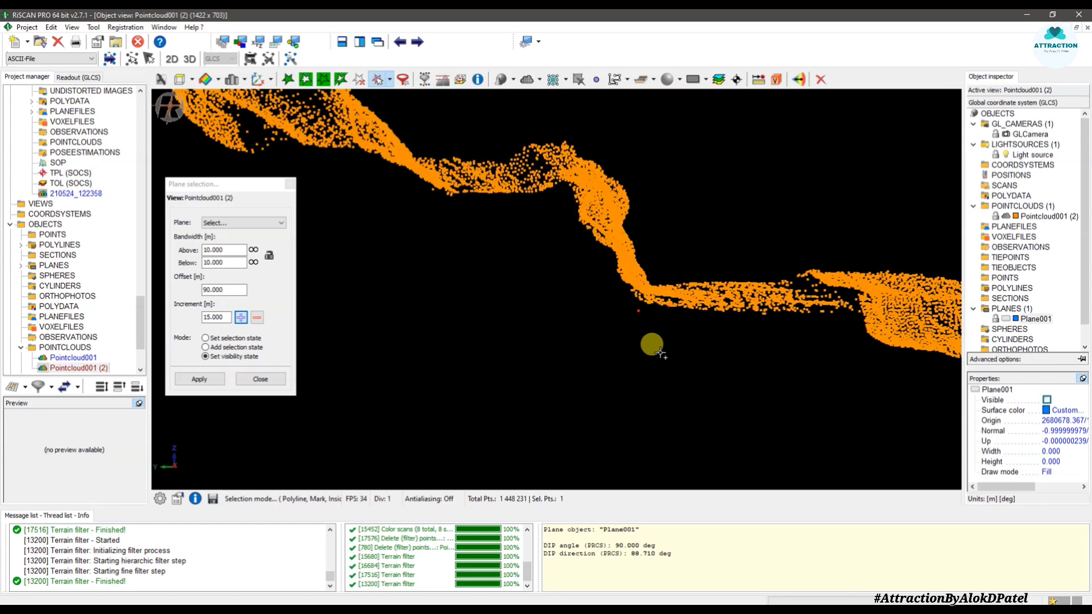
click(821, 80)
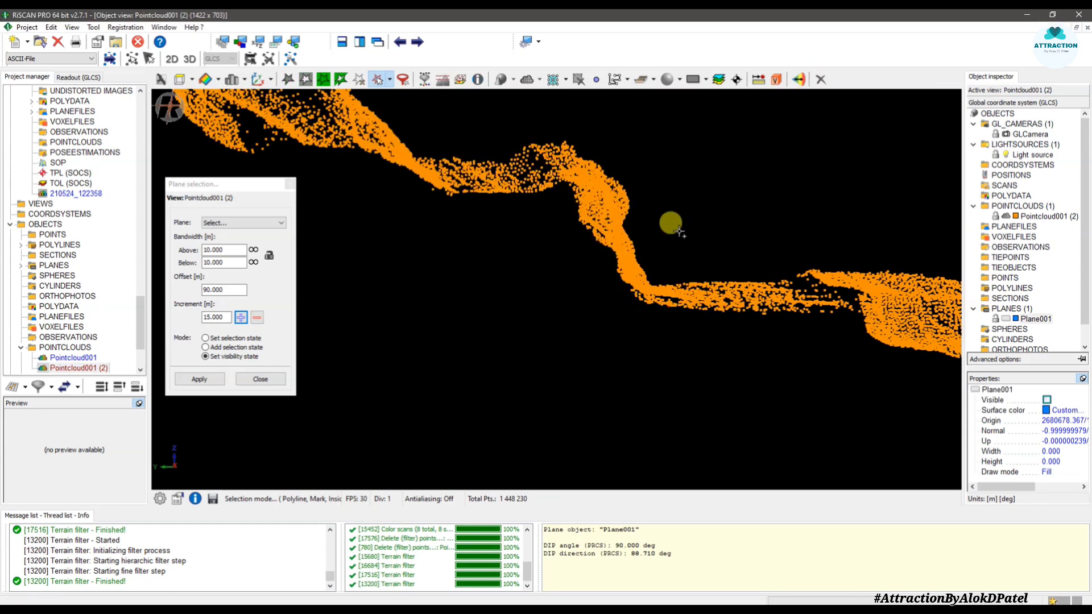
key(space)
Show all points of the bench cloud again and close the plane selection.
drag(569, 295, 593, 306)
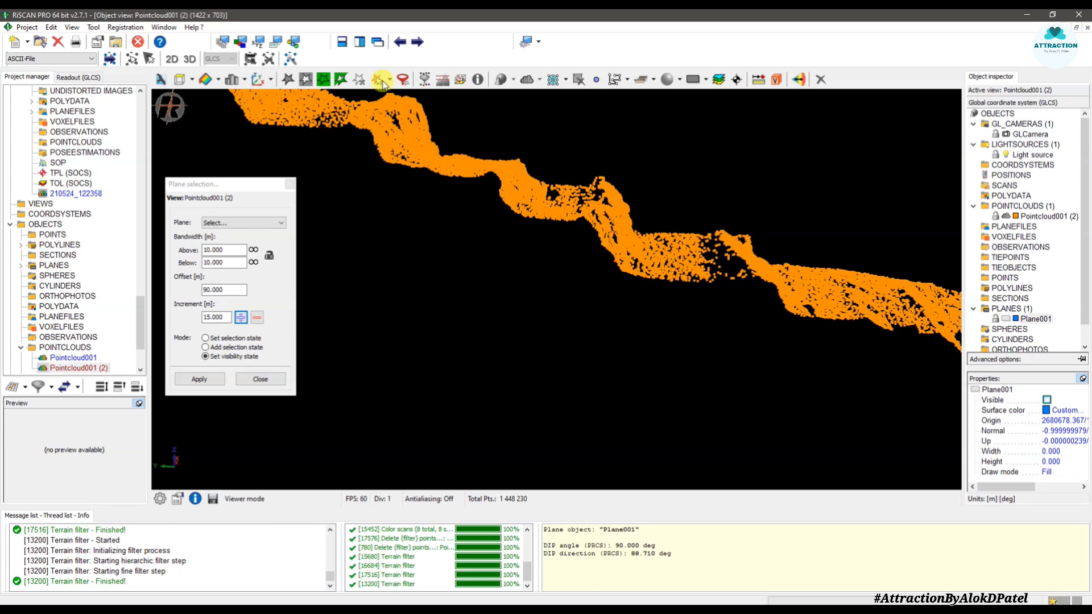
click(328, 80)
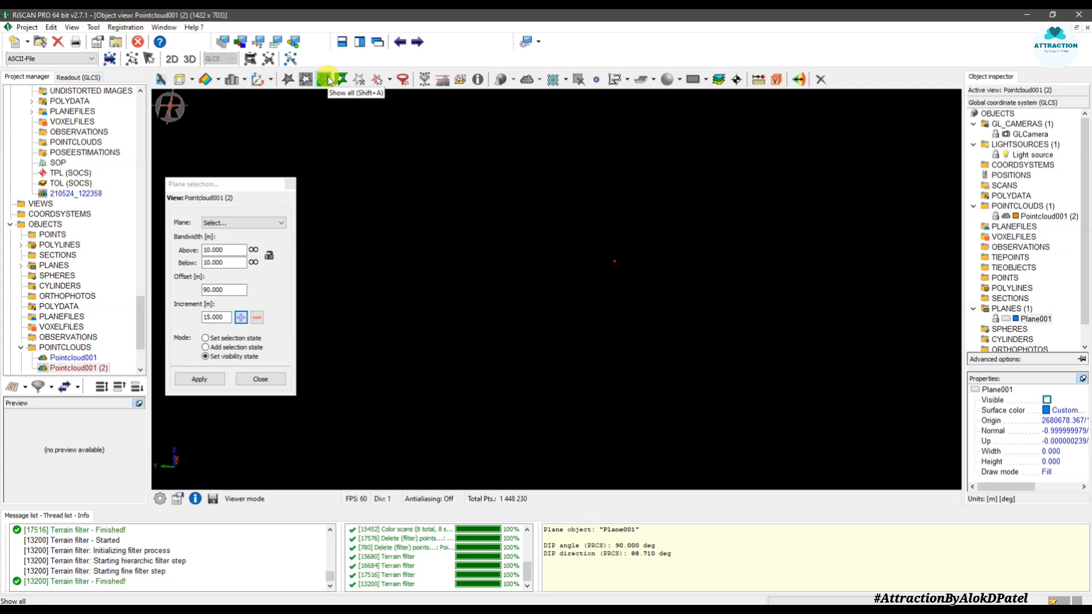
click(273, 380)
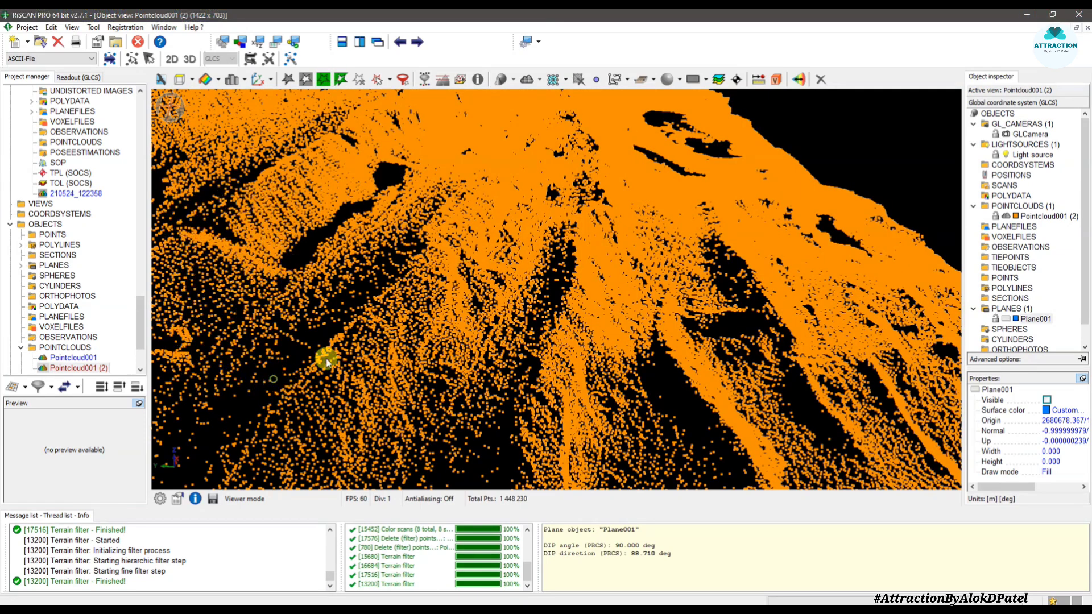
Examine the complete cleaned bench cloud from several angles, checking the slopes, bench floors and remaining gaps.
scroll(585, 250, down, 10)
drag(594, 287, 459, 336)
drag(691, 302, 508, 272)
drag(609, 268, 636, 268)
drag(577, 220, 508, 281)
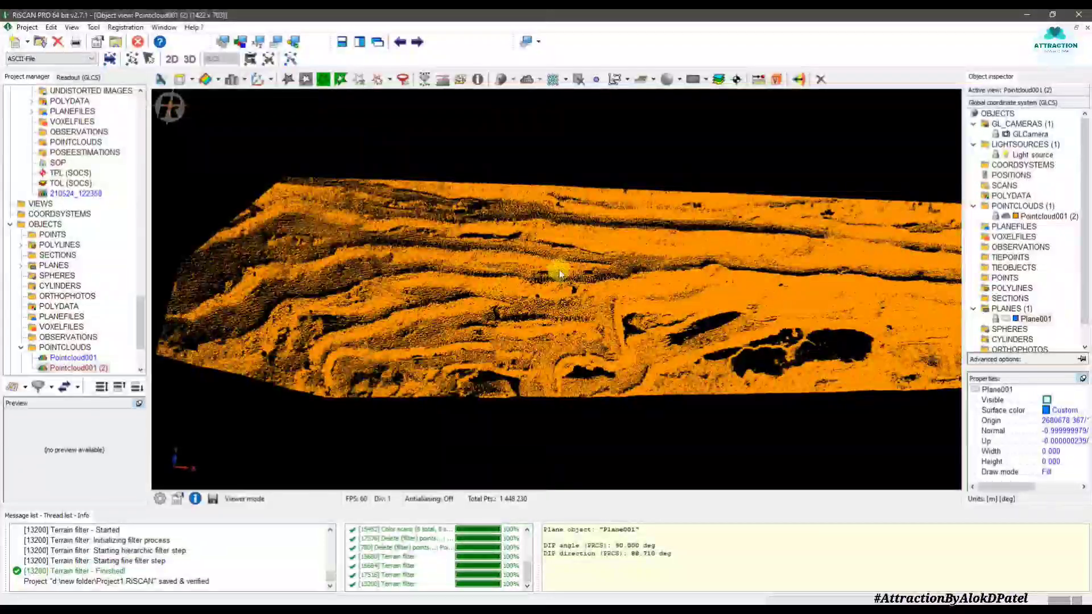
drag(608, 279, 528, 298)
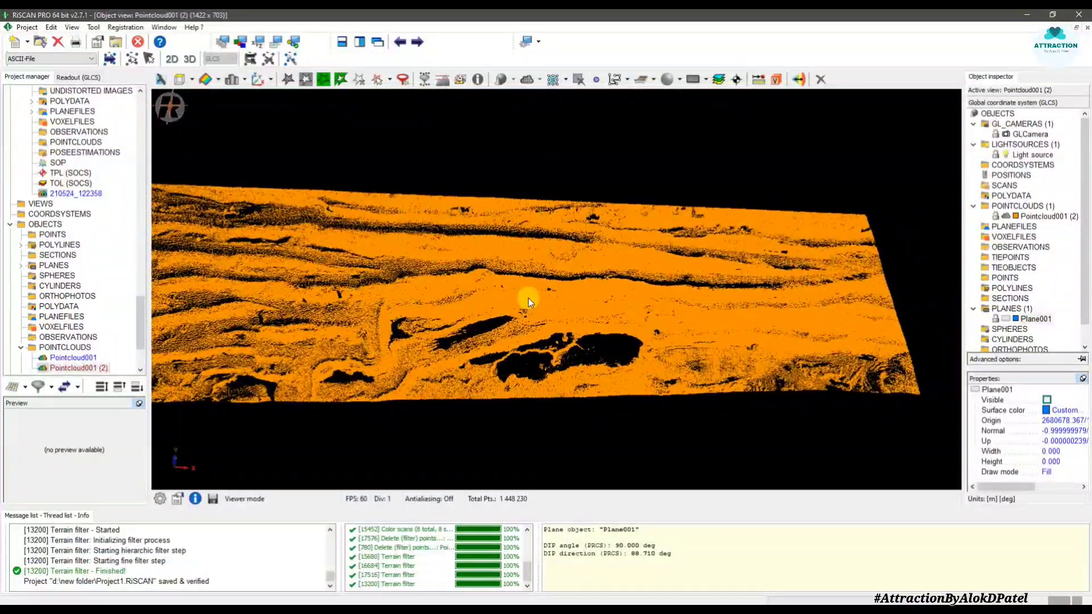
drag(750, 322, 560, 307)
scroll(706, 276, up, 5)
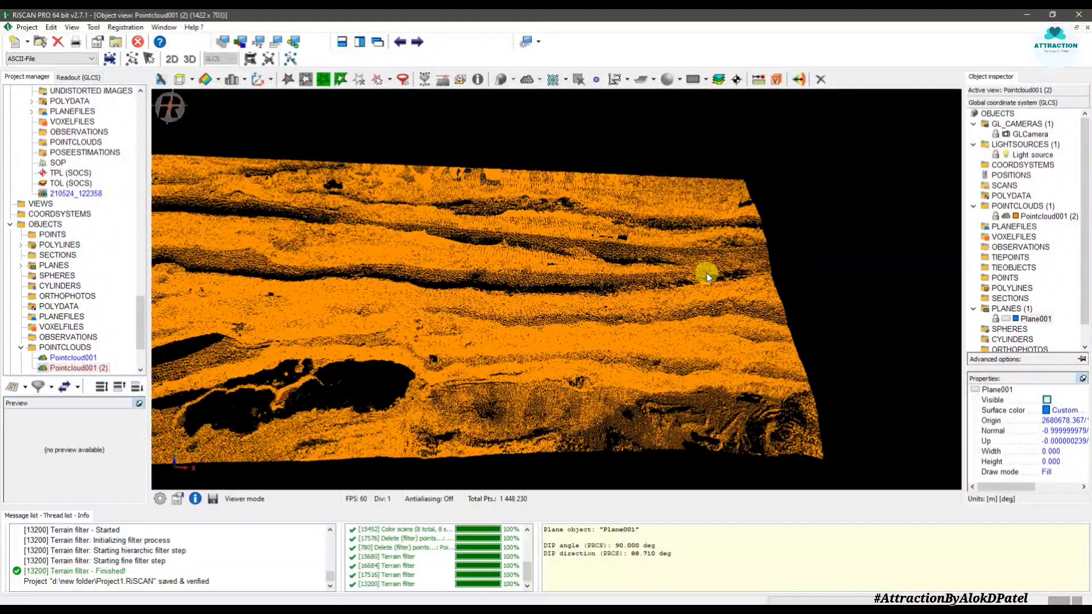
drag(689, 287, 629, 291)
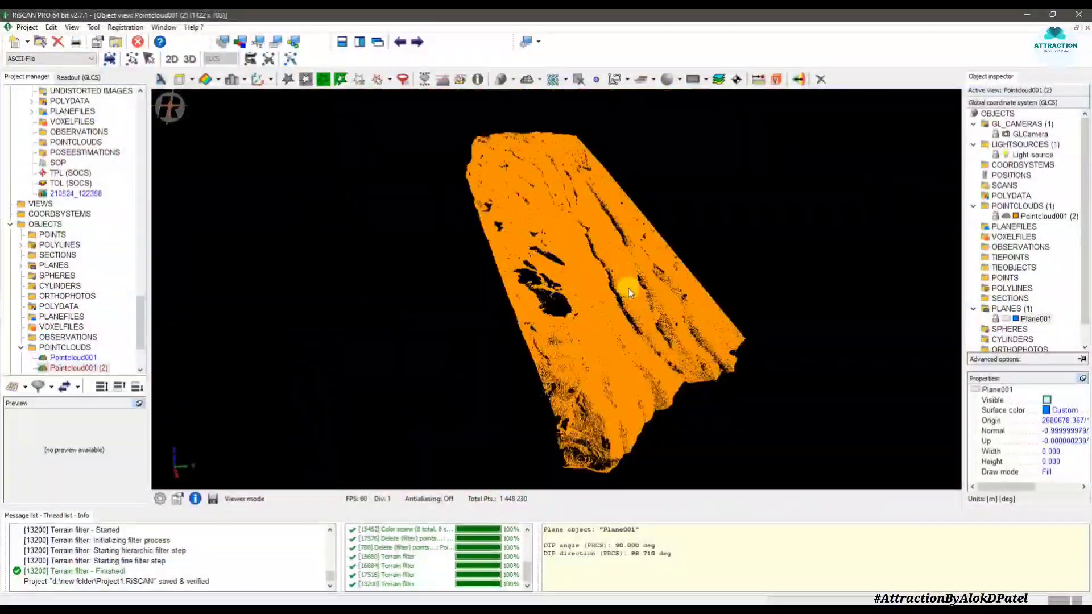
scroll(604, 251, up, 5)
drag(604, 204, 459, 335)
scroll(459, 333, up, 2)
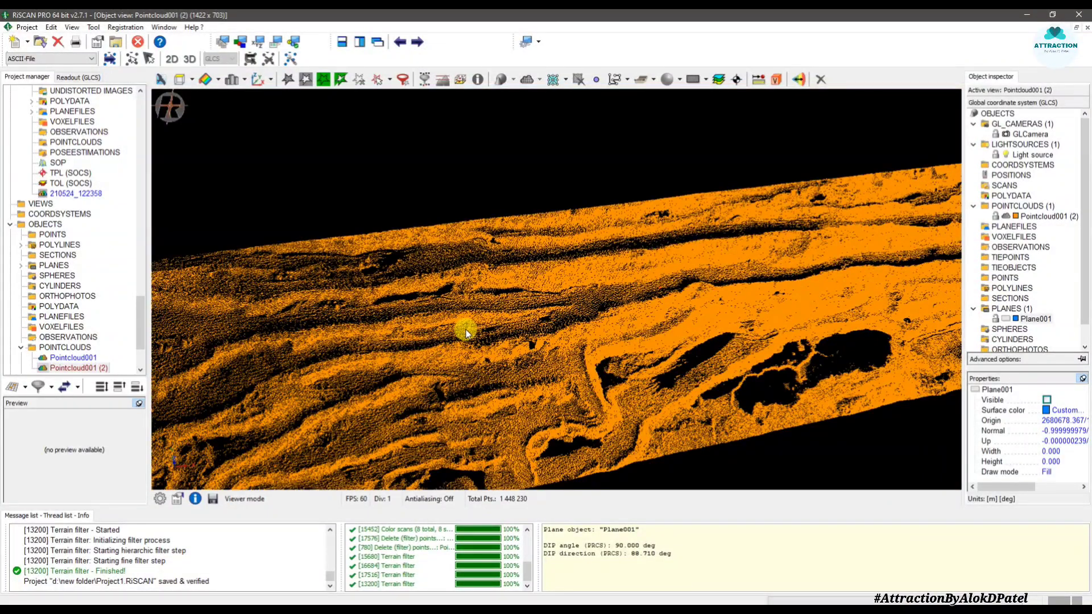